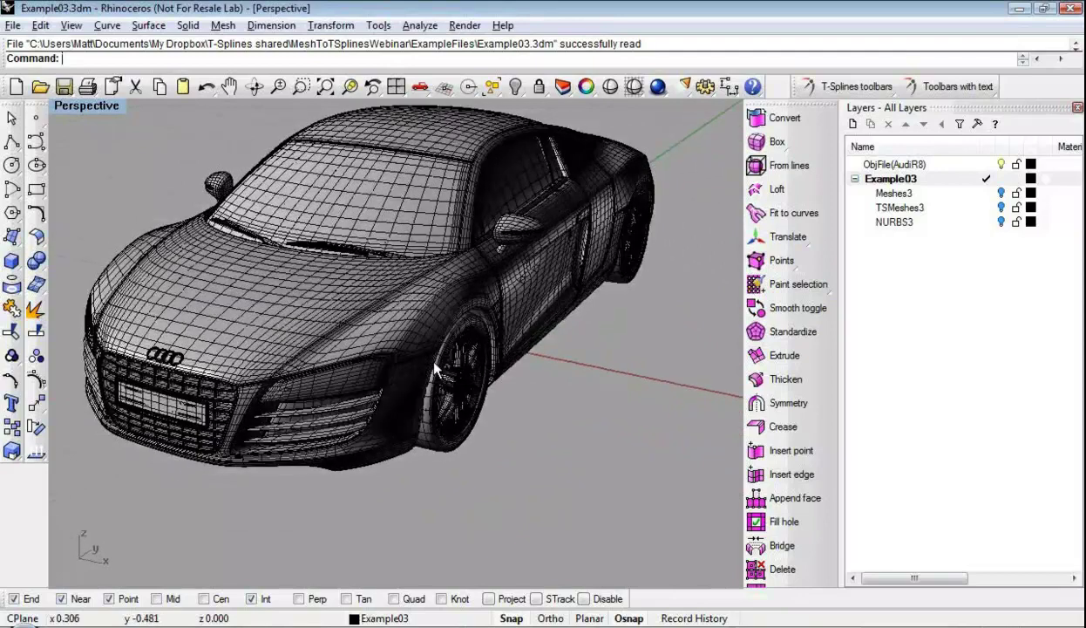
Examine the full Audi R8 mesh from the front and side, briefly selecting its meshes
shift+right_drag(488, 337, 394, 334)
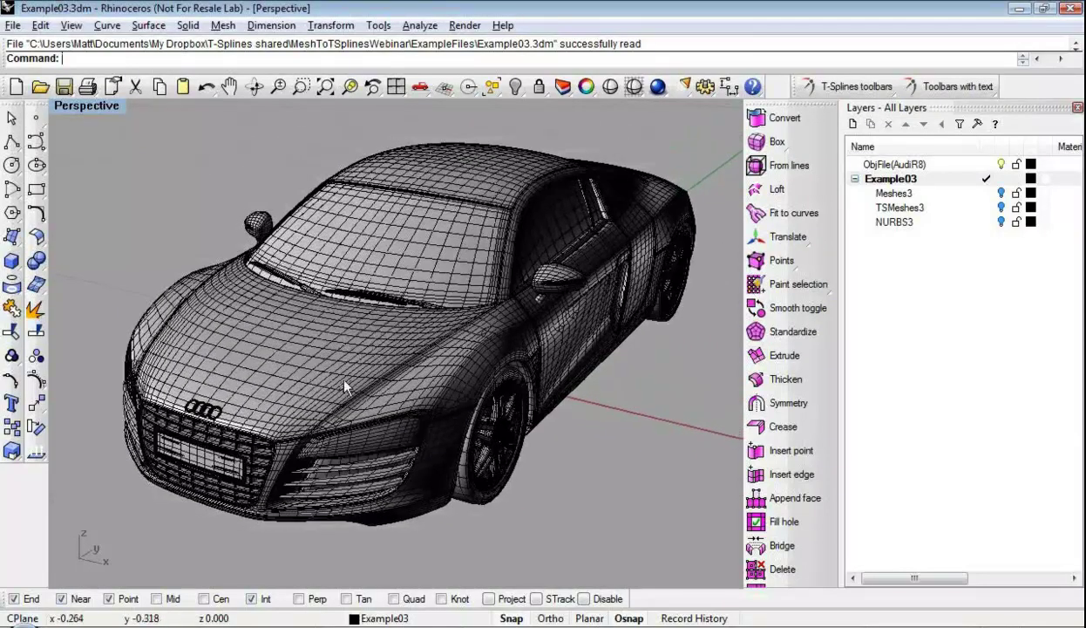
right_drag(624, 447, 569, 432)
drag(622, 493, 225, 147)
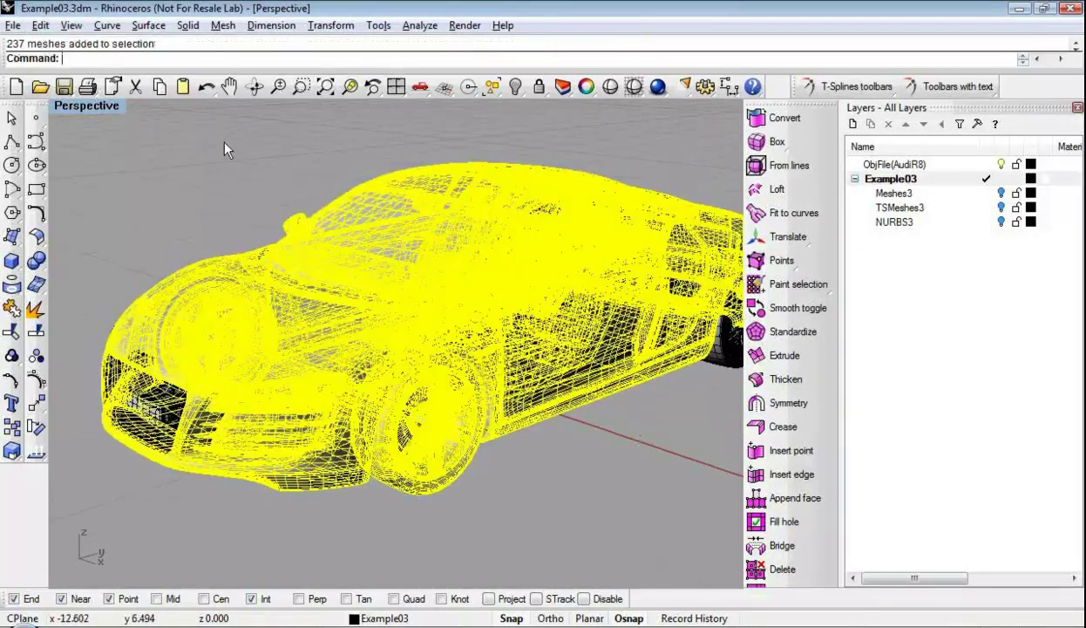
key(Escape)
right_drag(567, 432, 530, 345)
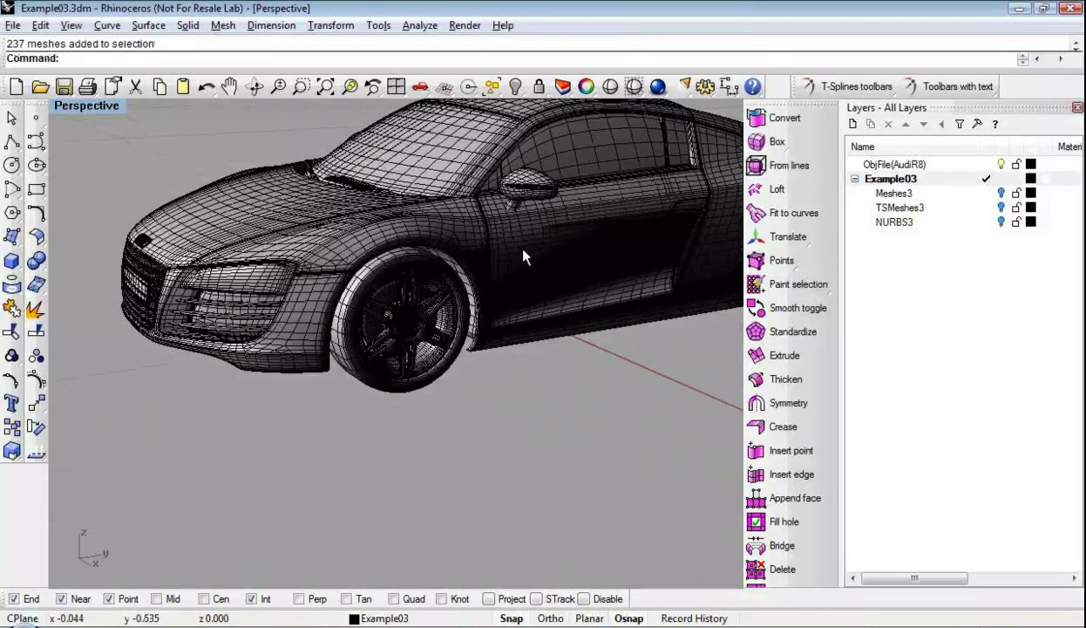
Turn on the Meshes3 layer and turn off the ObjFile(AudiR8) layer to isolate the wheel
click(974, 190)
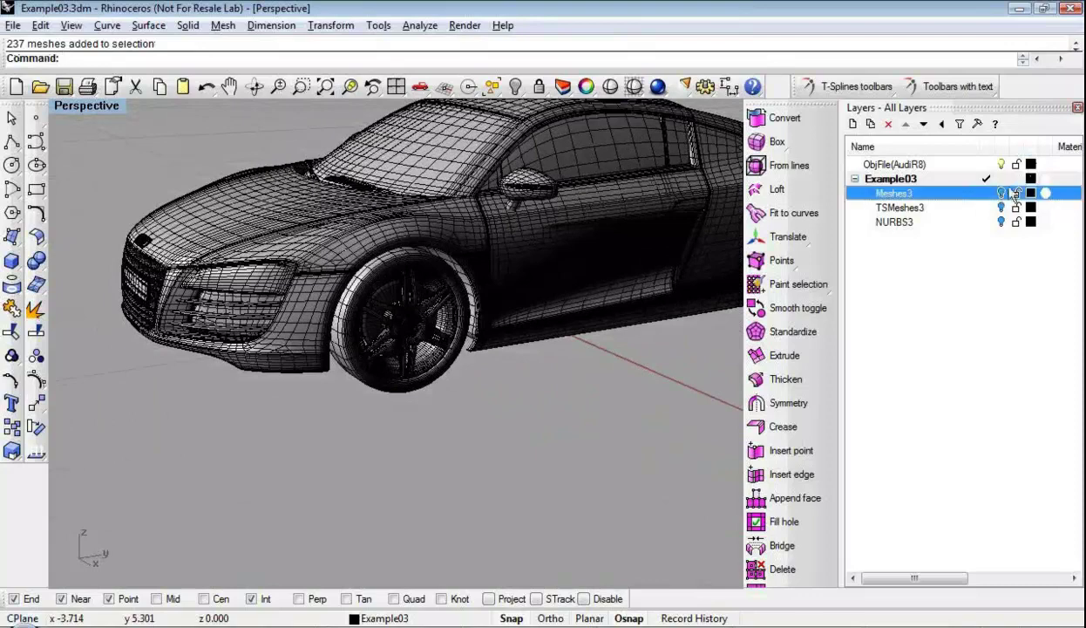
click(1004, 164)
right_drag(538, 323, 495, 355)
scroll(293, 303, up, 3)
scroll(424, 346, up, 5)
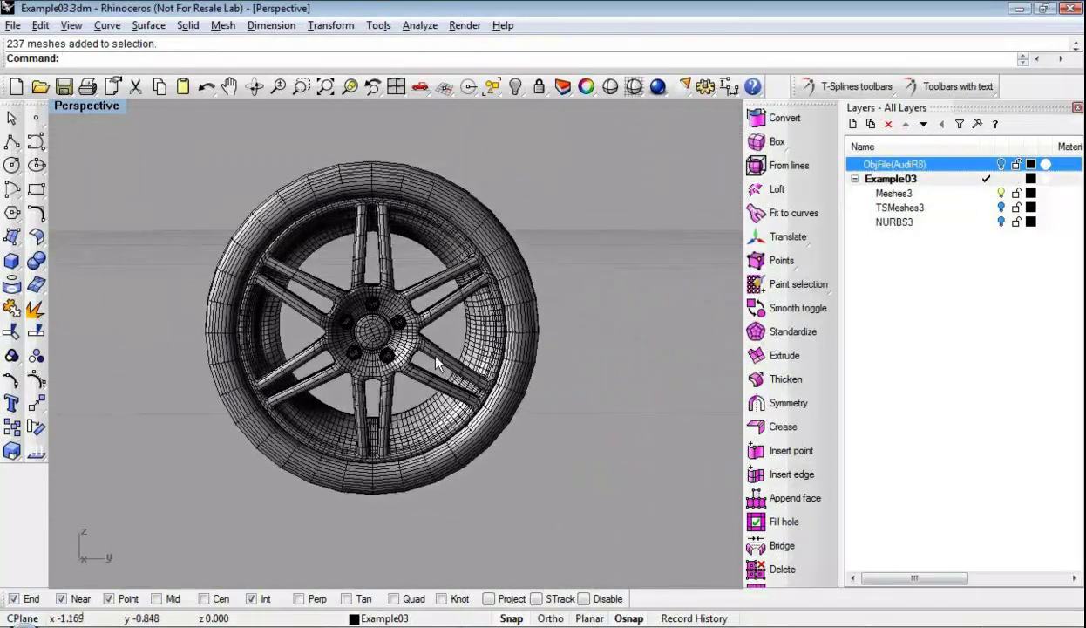
scroll(462, 374, down, 2)
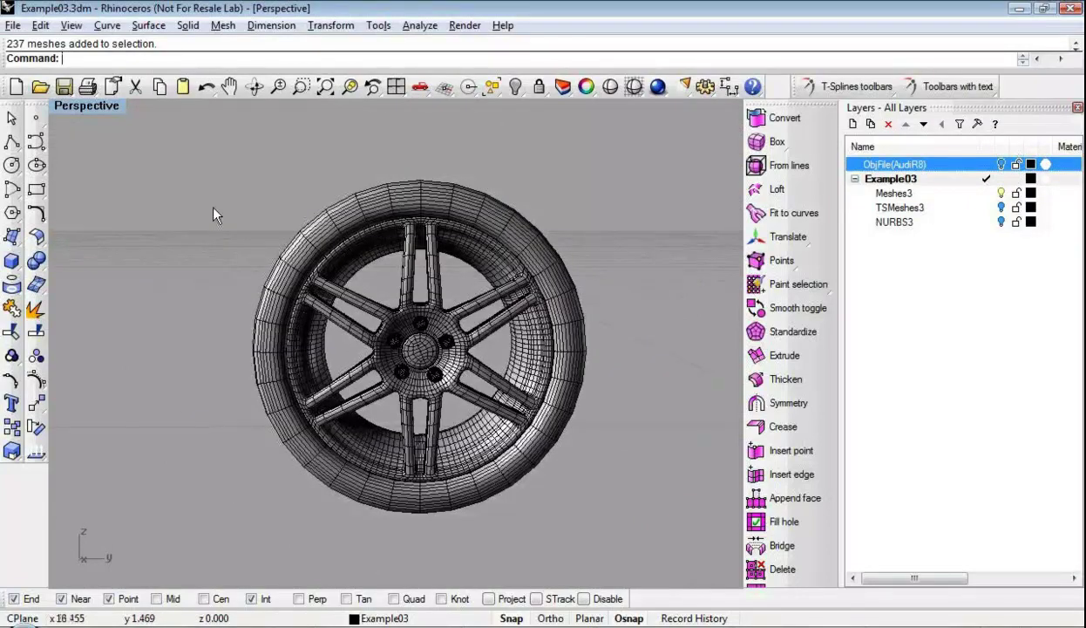
Activate the Translate manipulator, select all the wheel meshes and convert them to T-Splines
click(771, 243)
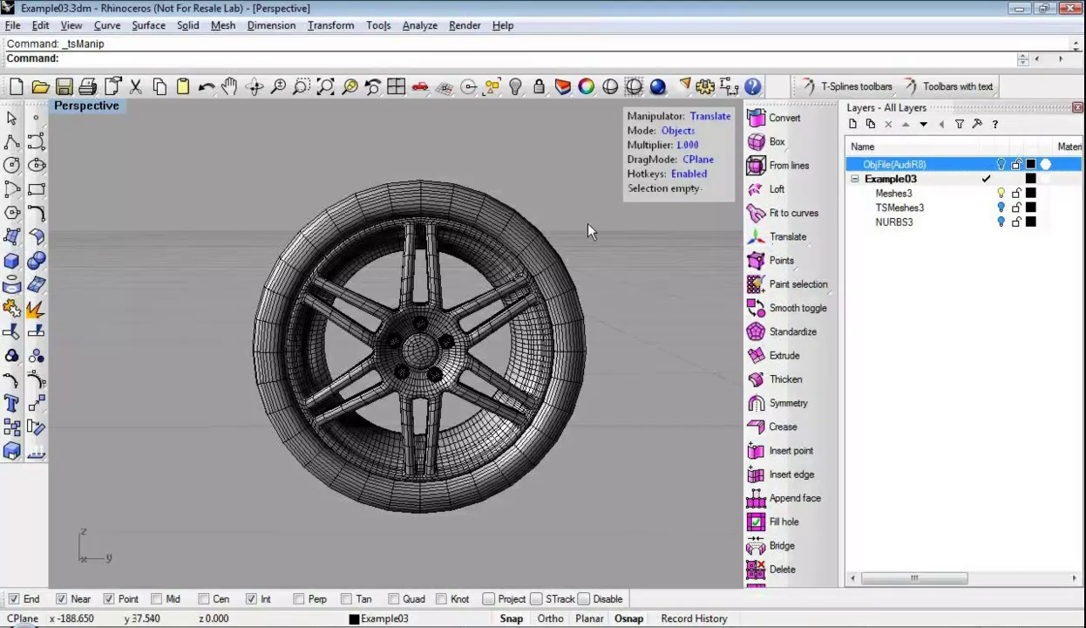
drag(156, 131, 613, 545)
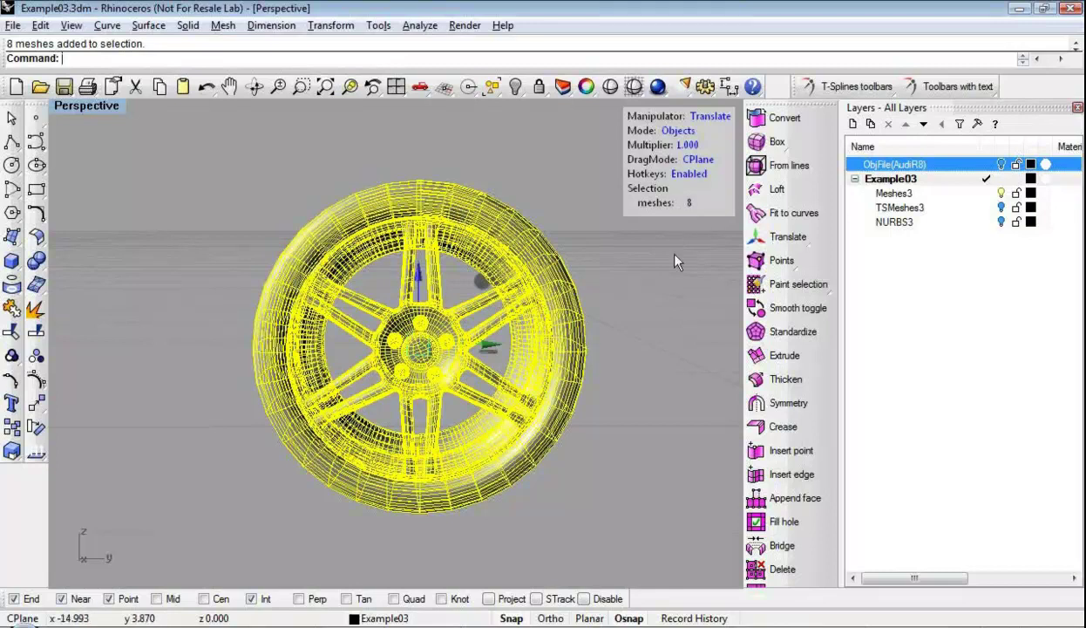
click(767, 125)
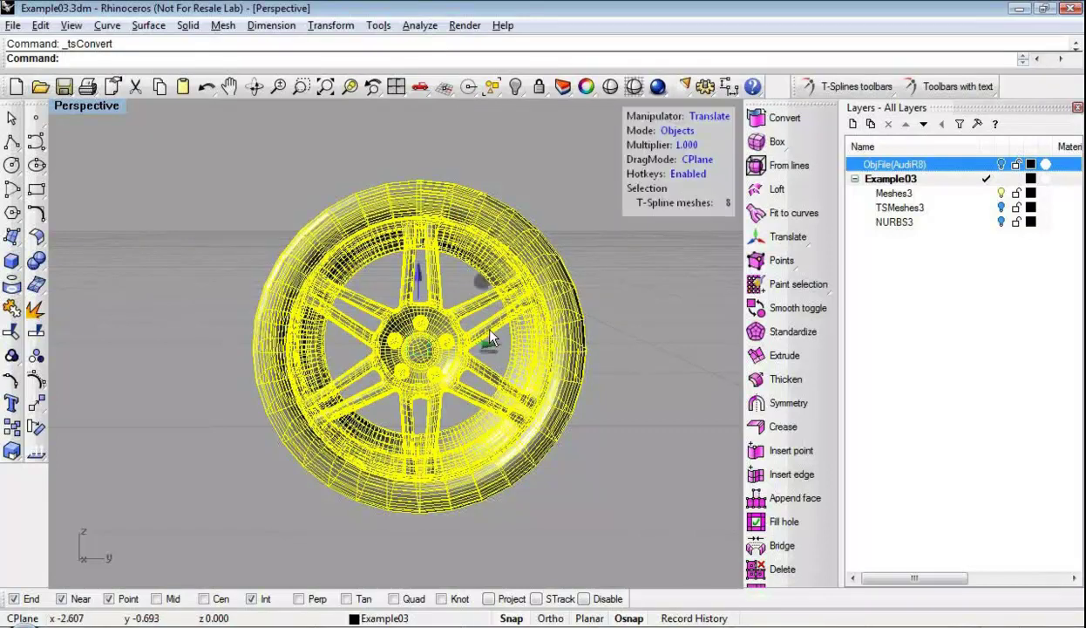
Preview the converted wheel in shaded display and inspect its faceted tire and spokes
click(585, 87)
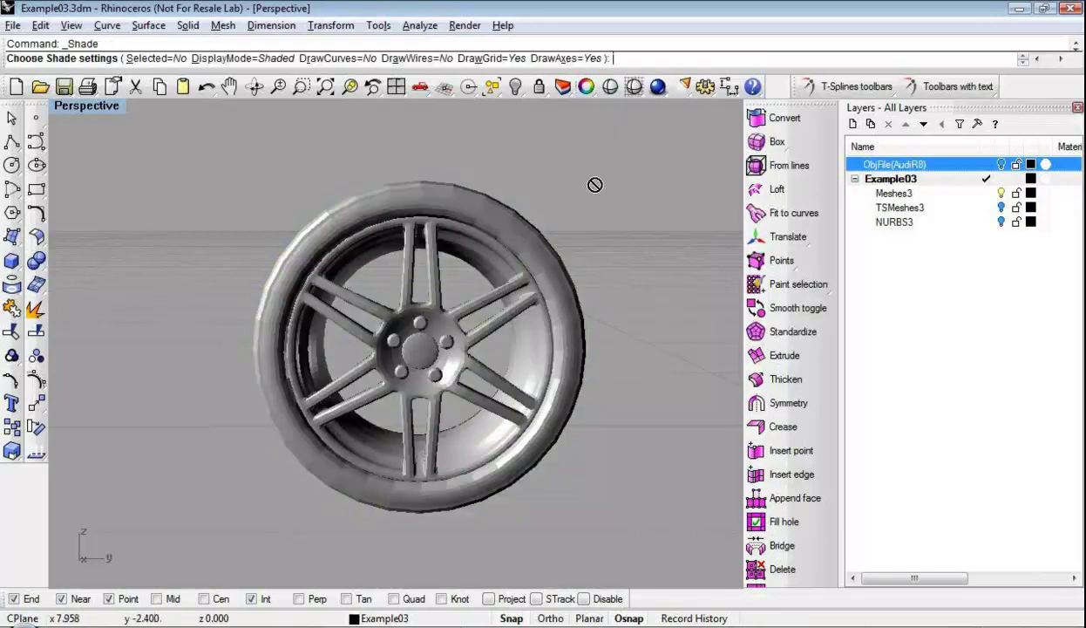
scroll(412, 254, up, 3)
mouse_move(413, 254)
right_down()
mouse_move(411, 287)
mouse_move(441, 281)
right_up()
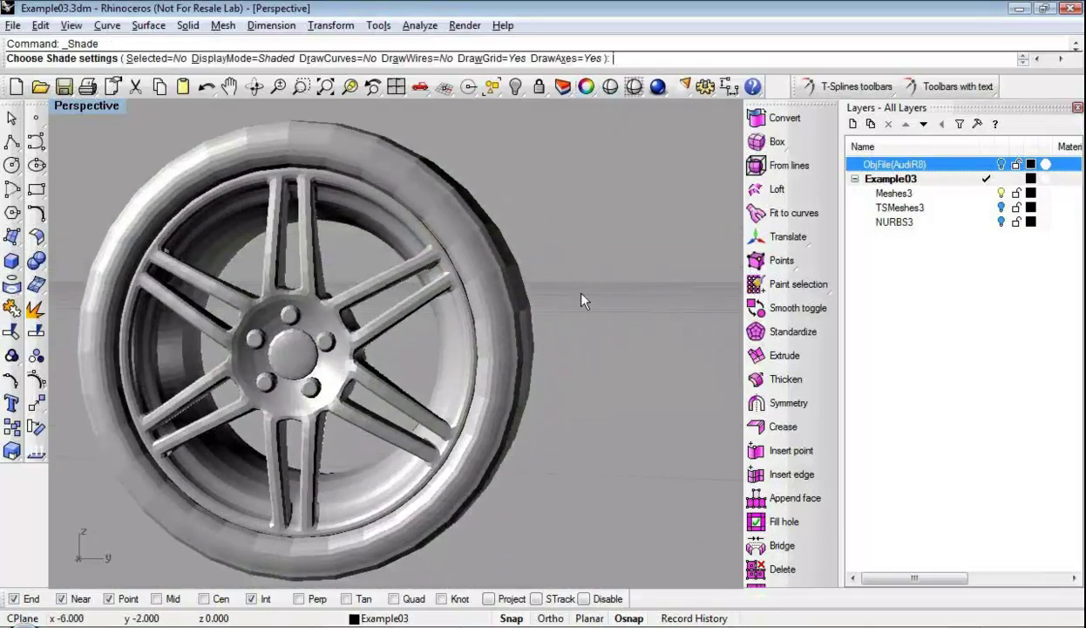
right_click(584, 294)
Select the whole wheel to check its object type, and clear the selection again
scroll(586, 301, down, 3)
drag(295, 181, 644, 523)
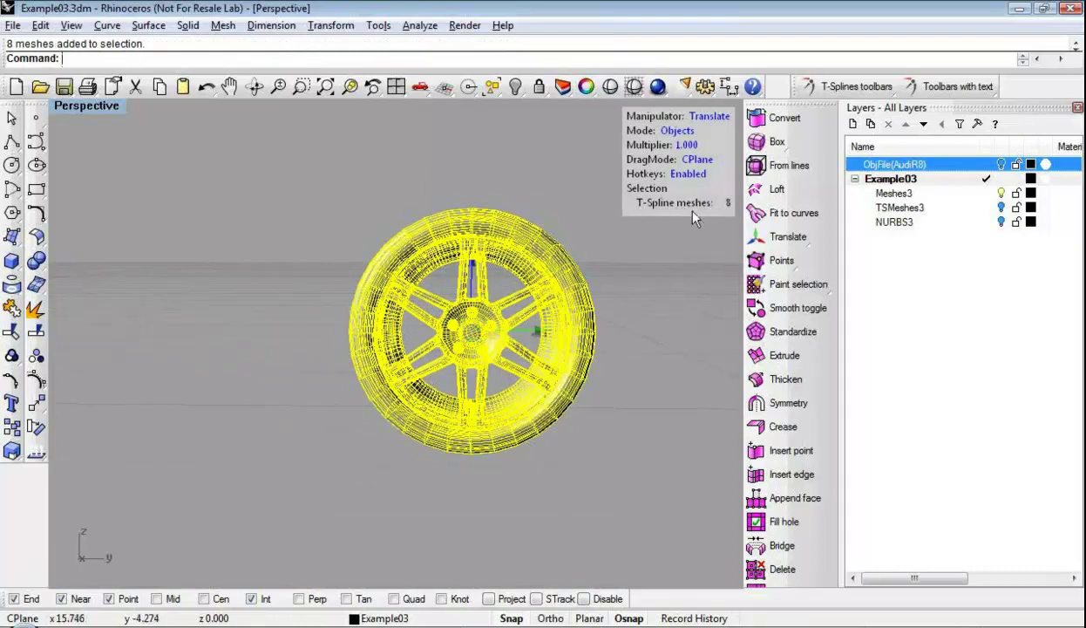
right_drag(703, 231, 502, 284)
scroll(448, 242, up, 2)
click(601, 279)
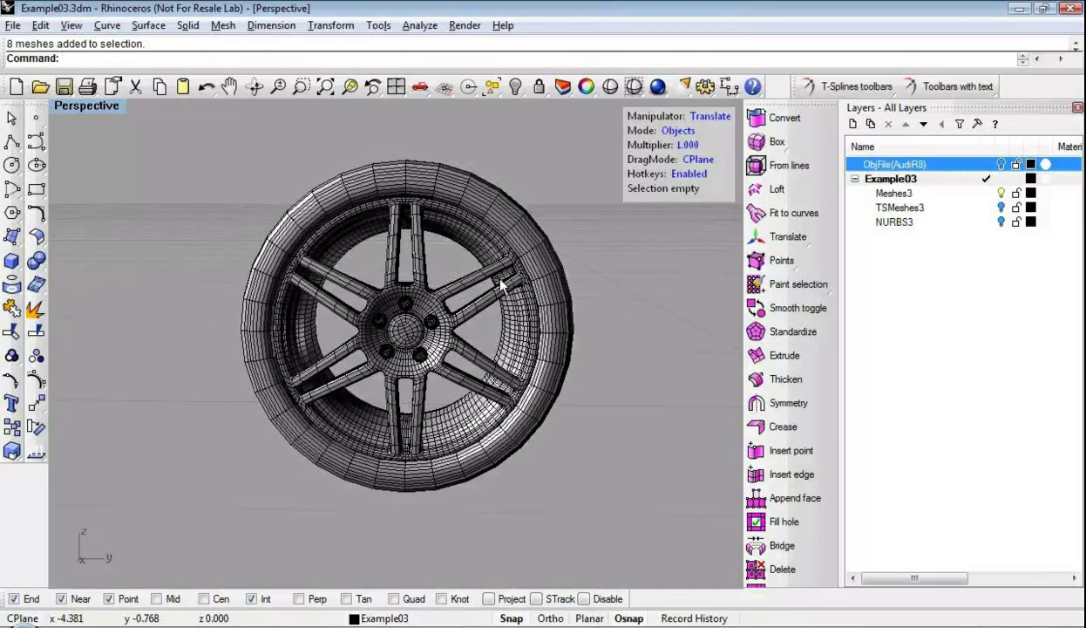
Apply Smooth toggle to all the wheel's T-Spline objects to show them as smooth surfaces
right_drag(484, 319, 352, 223)
scroll(390, 225, up, 2)
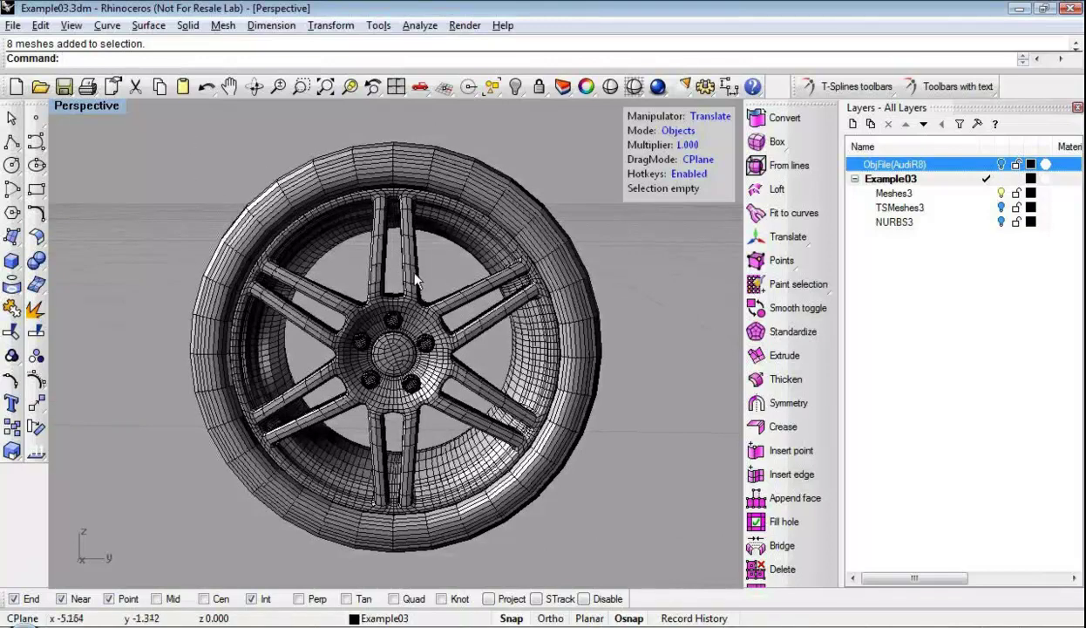
click(786, 312)
drag(162, 106, 652, 568)
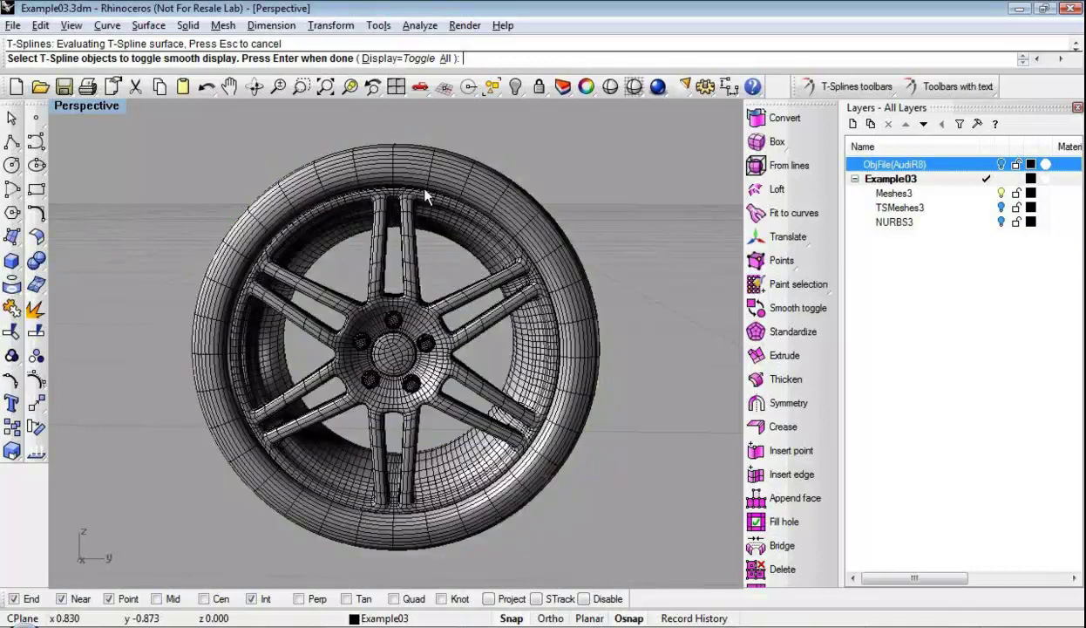
key(Return)
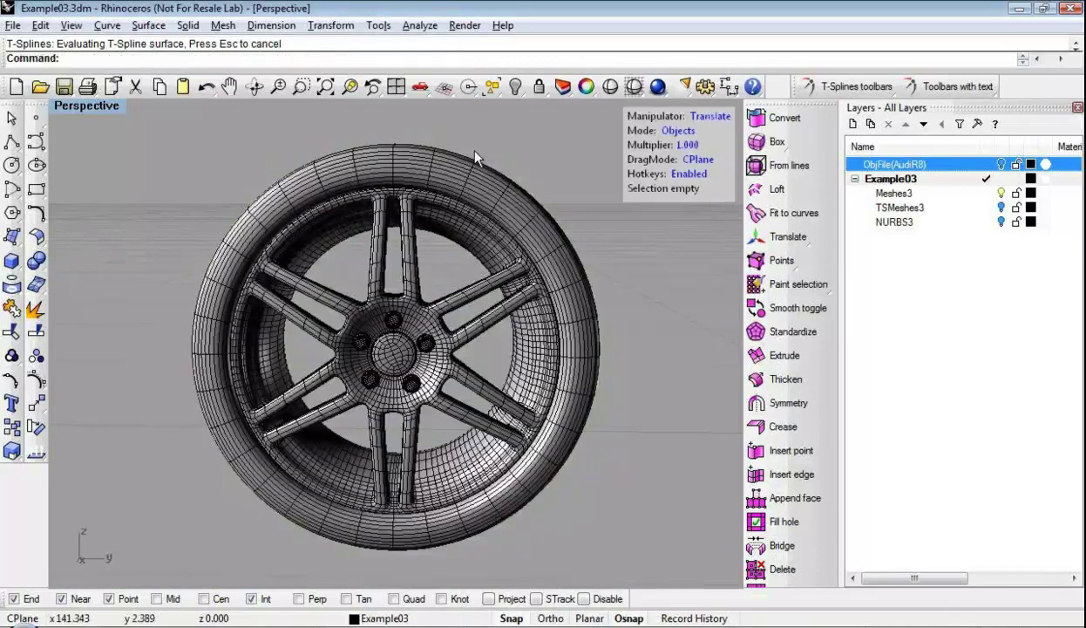
Preview the smoothed wheel in shaded display and inspect the hub, bolts and spokes up close
click(613, 85)
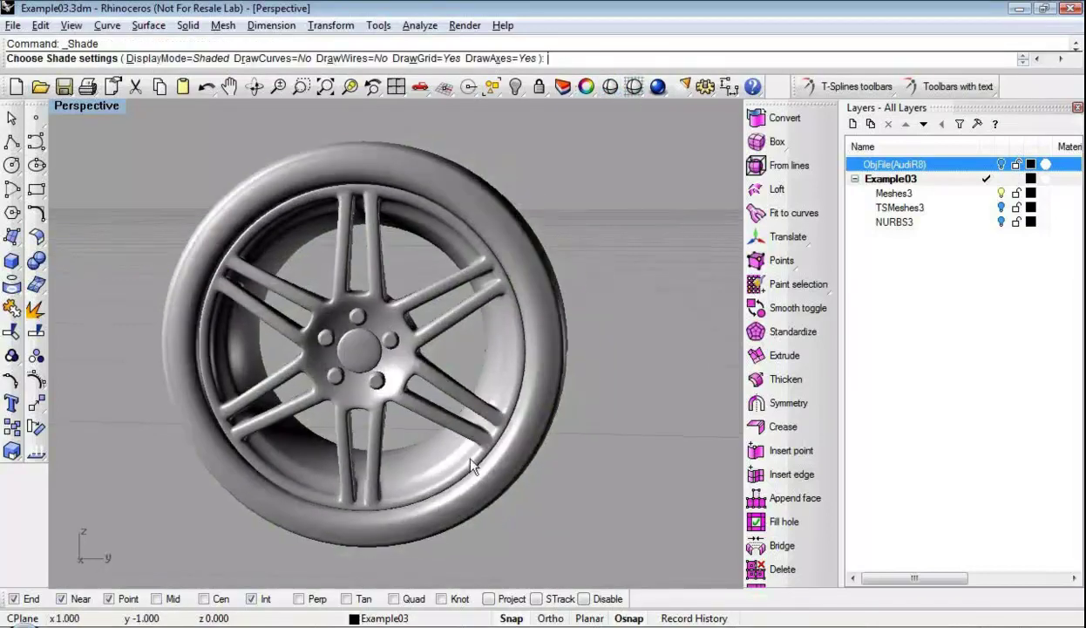
scroll(346, 323, up, 5)
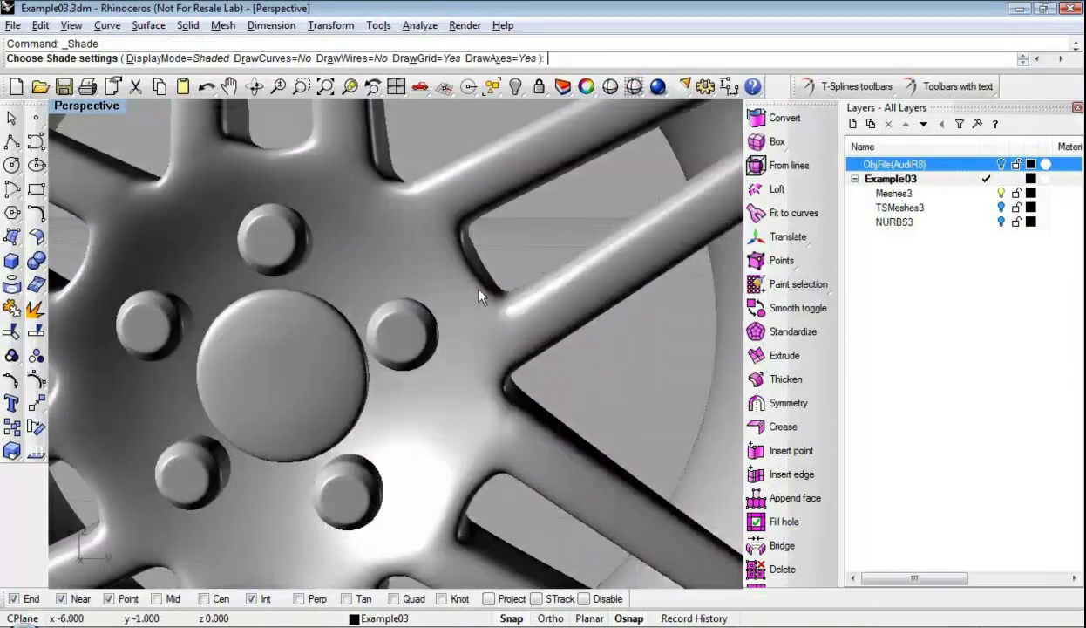
scroll(436, 209, down, 2)
key(Return)
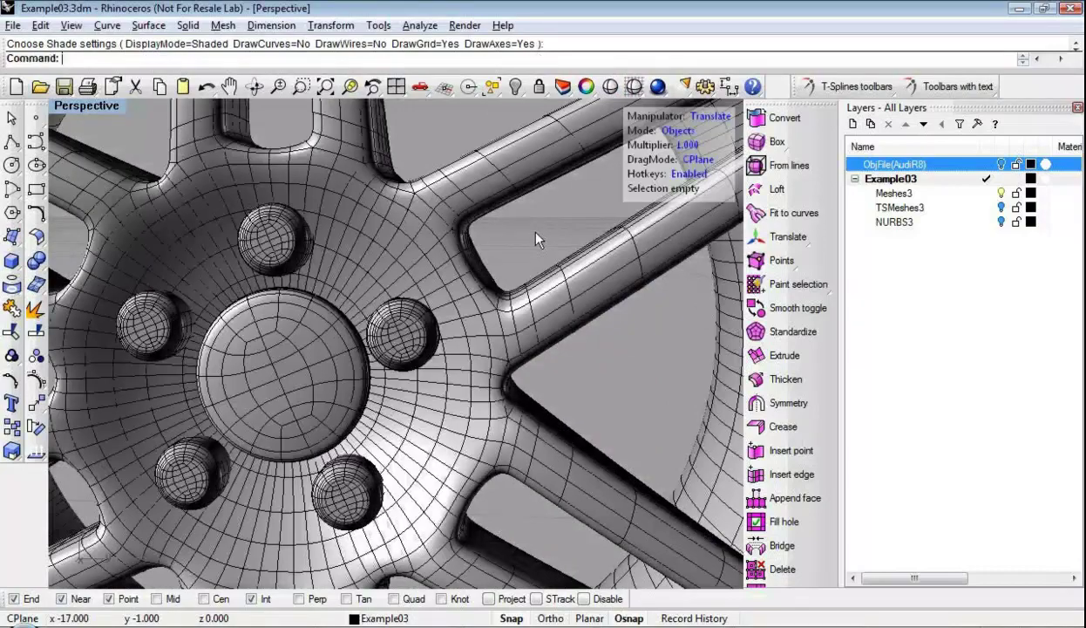
Switch the manipulator to Verts mode and inspect the control points on the wheel's spokes and hub
scroll(536, 239, down, 3)
scroll(536, 240, down, 6)
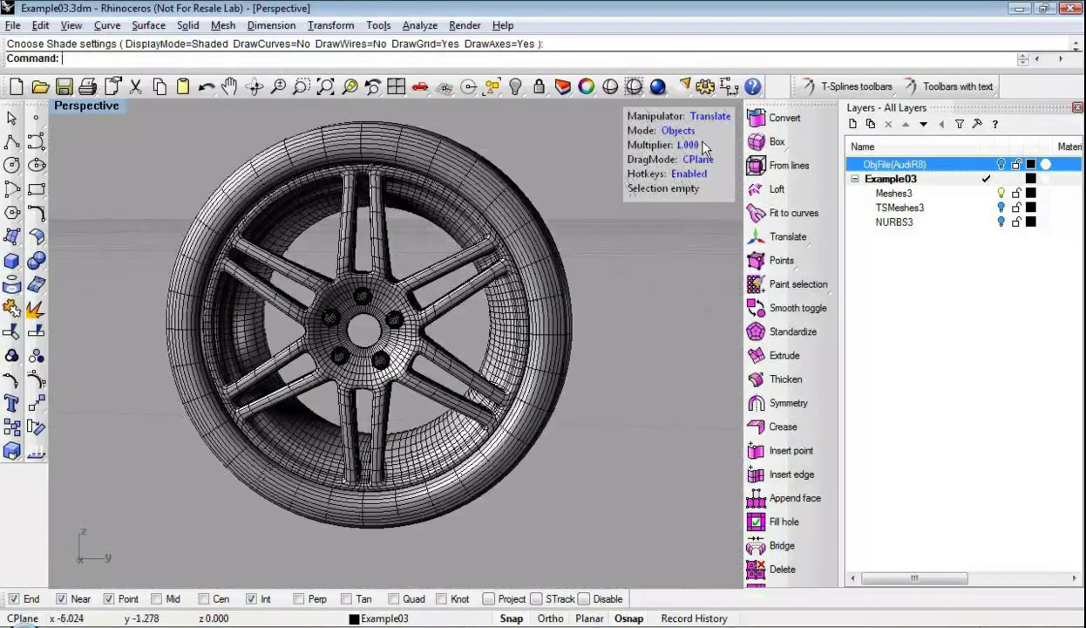
click(682, 135)
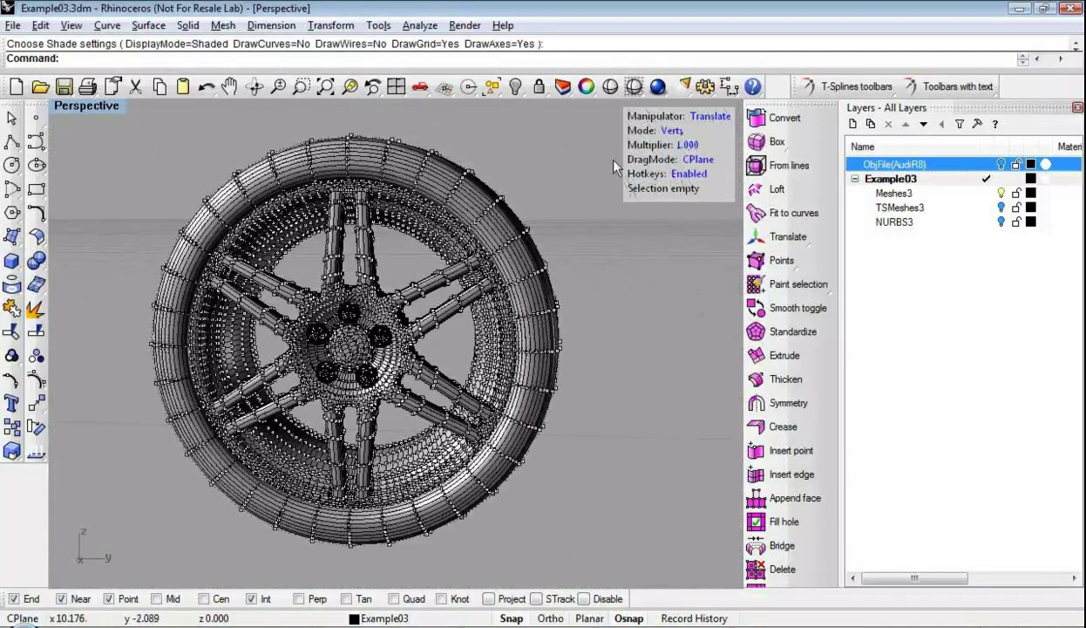
scroll(411, 175, up, 3)
scroll(466, 220, up, 1)
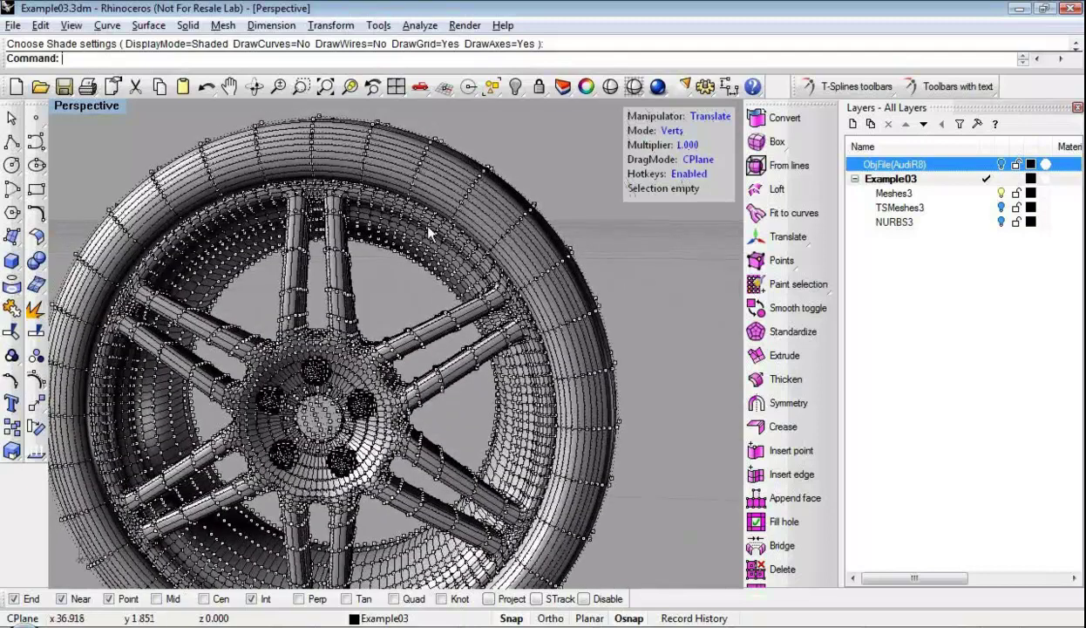
scroll(382, 309, up, 1)
scroll(523, 336, up, 1)
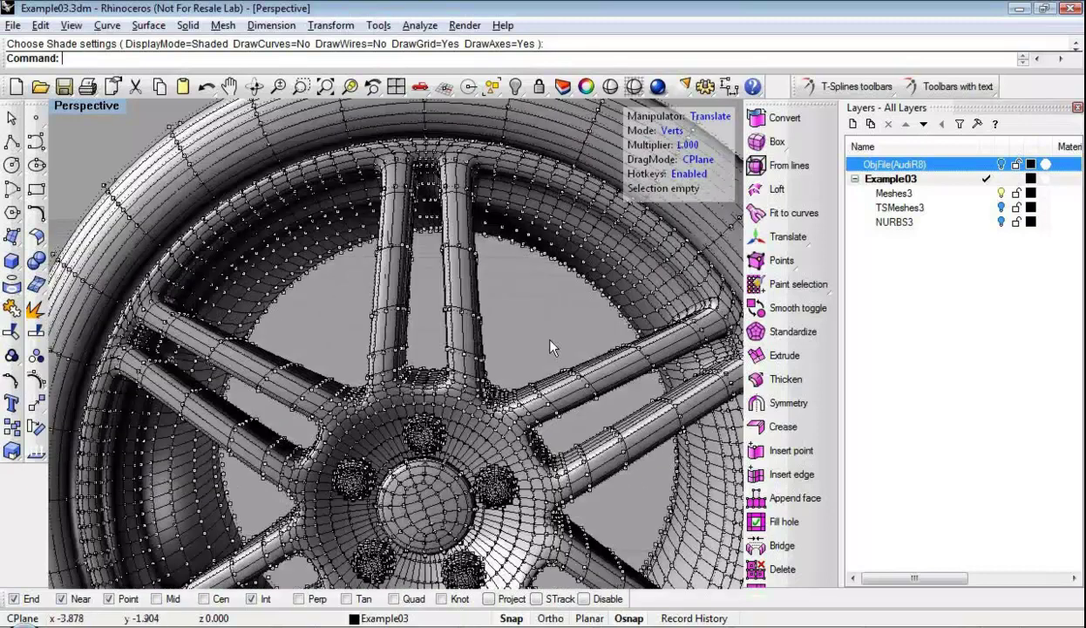
click(792, 311)
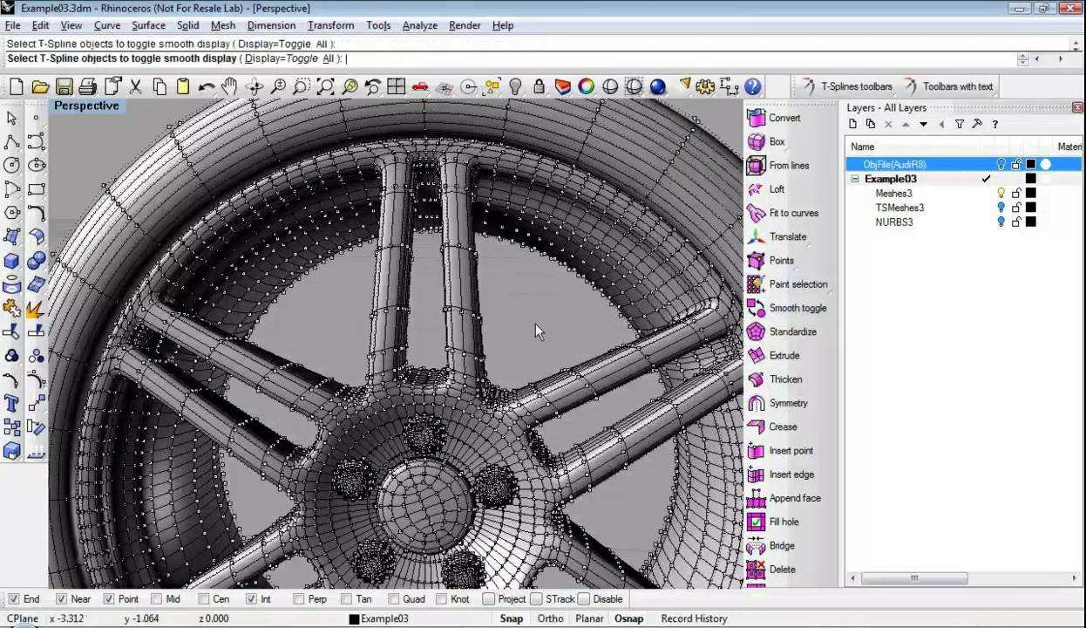
click(460, 312)
scroll(512, 337, down, 4)
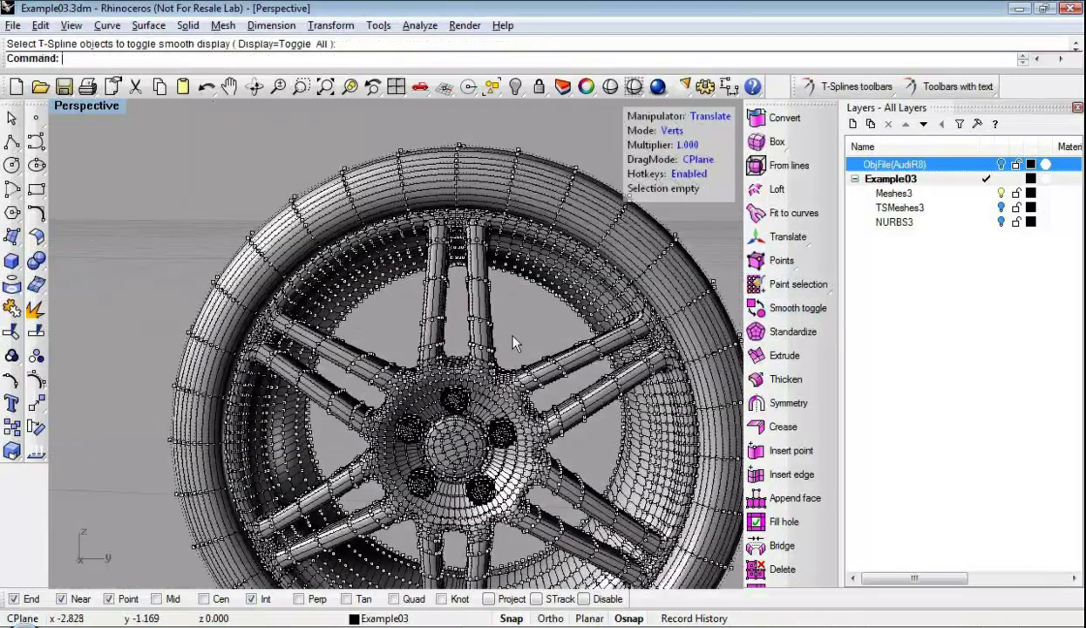
Select all the wheel's vertices, toggle the wheel to box display and check its faceted surface around the hub
scroll(512, 337, down, 5)
shift+right_drag(408, 281, 280, 220)
drag(174, 150, 606, 536)
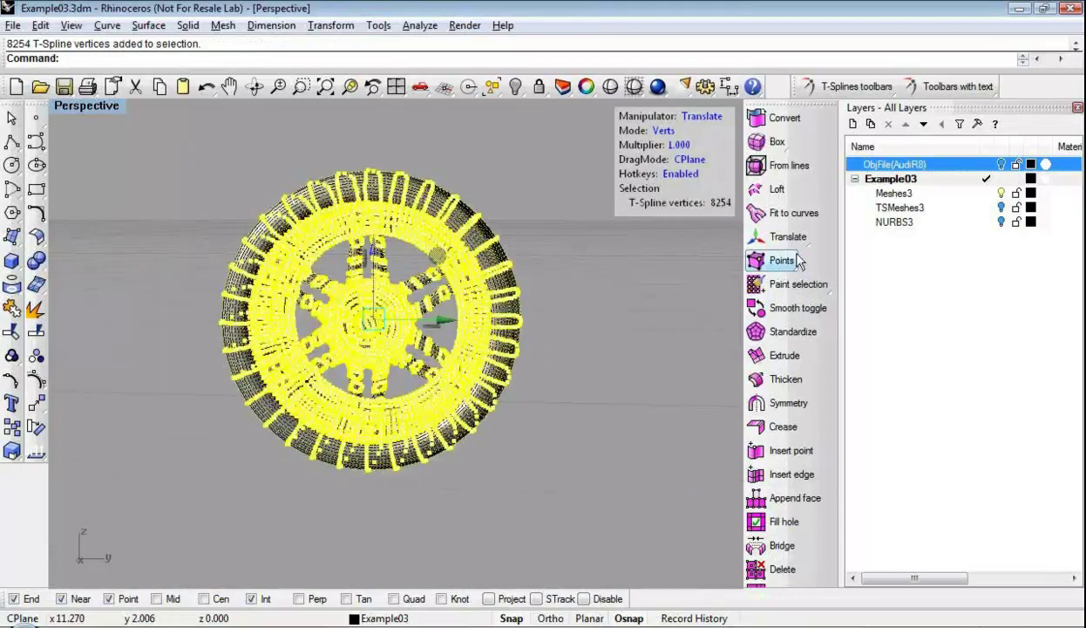
click(795, 307)
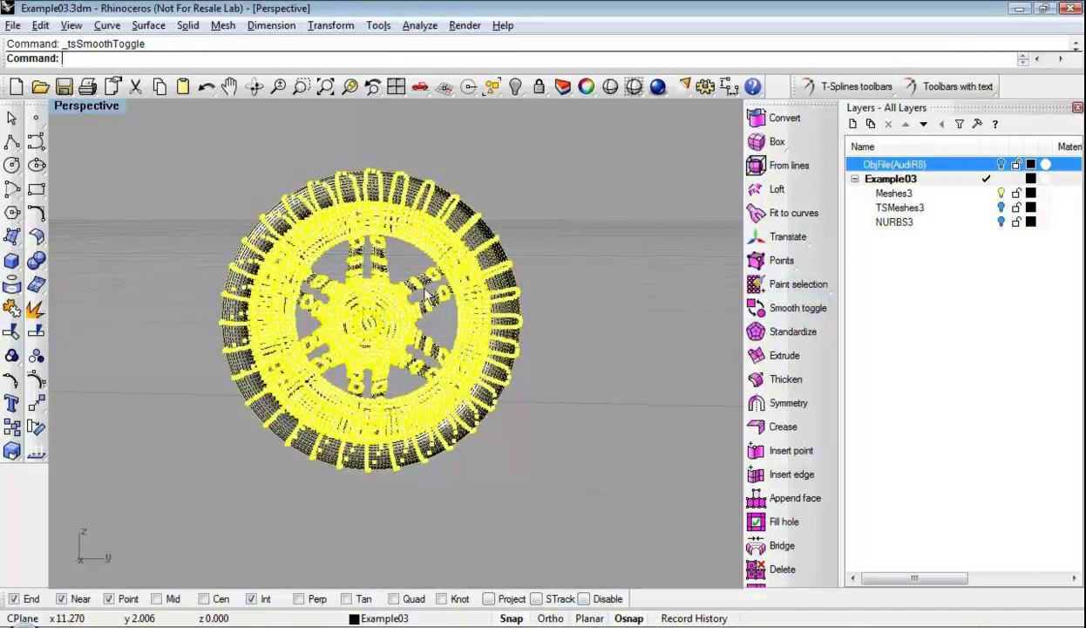
key(Tab)
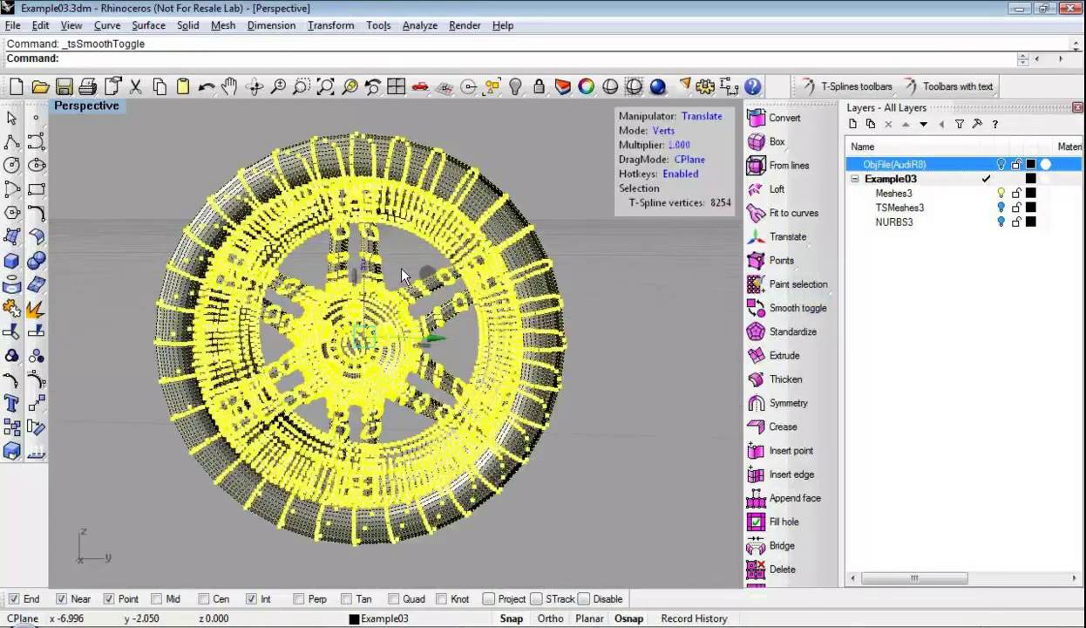
scroll(401, 276, up, 5)
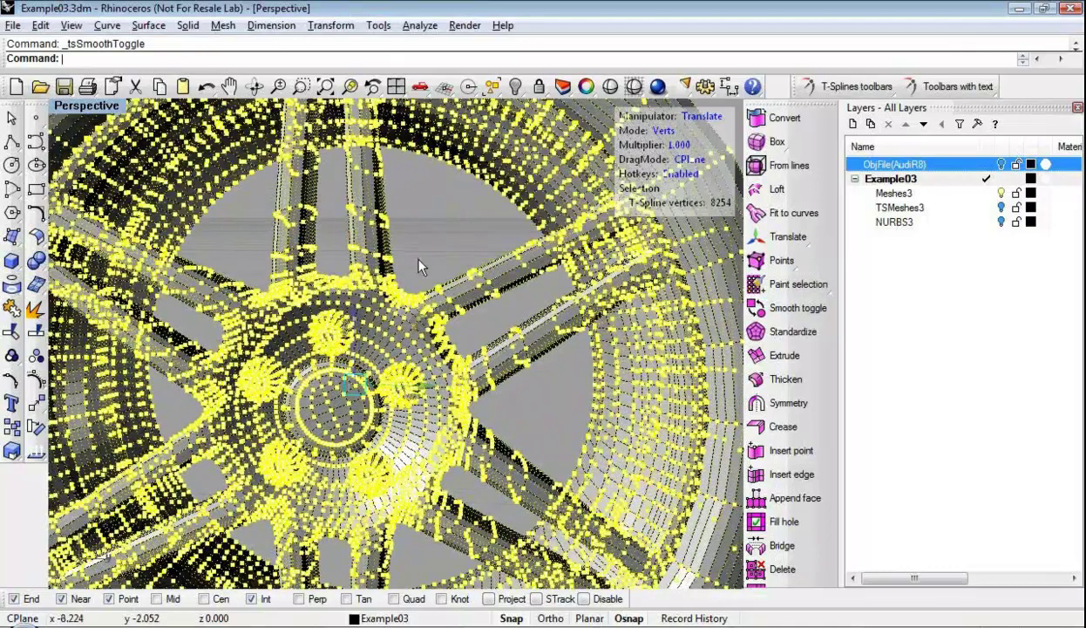
key(Escape)
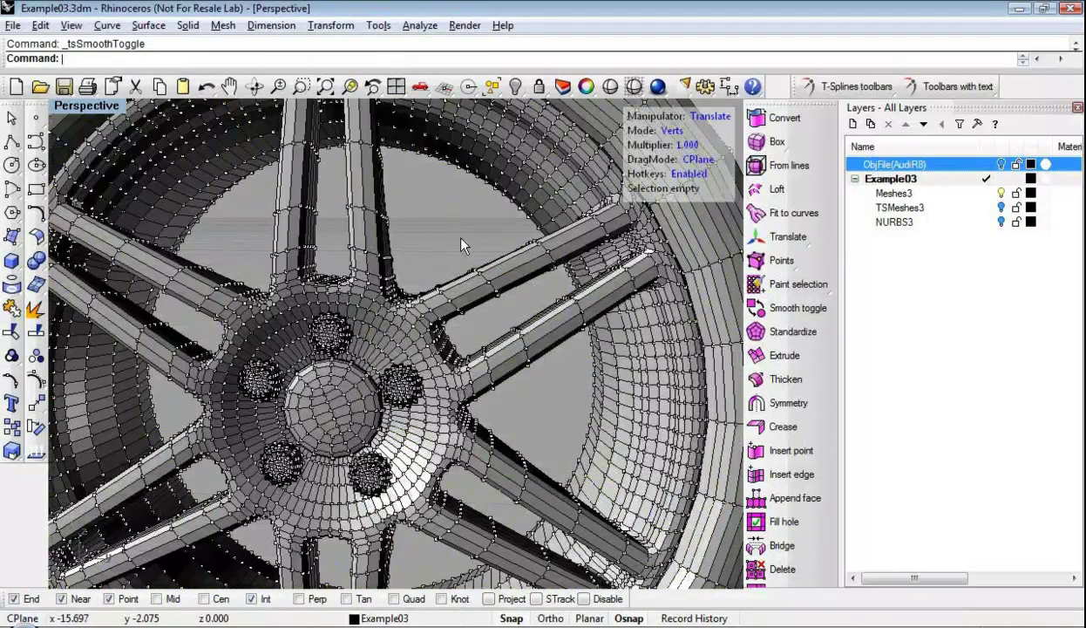
click(587, 86)
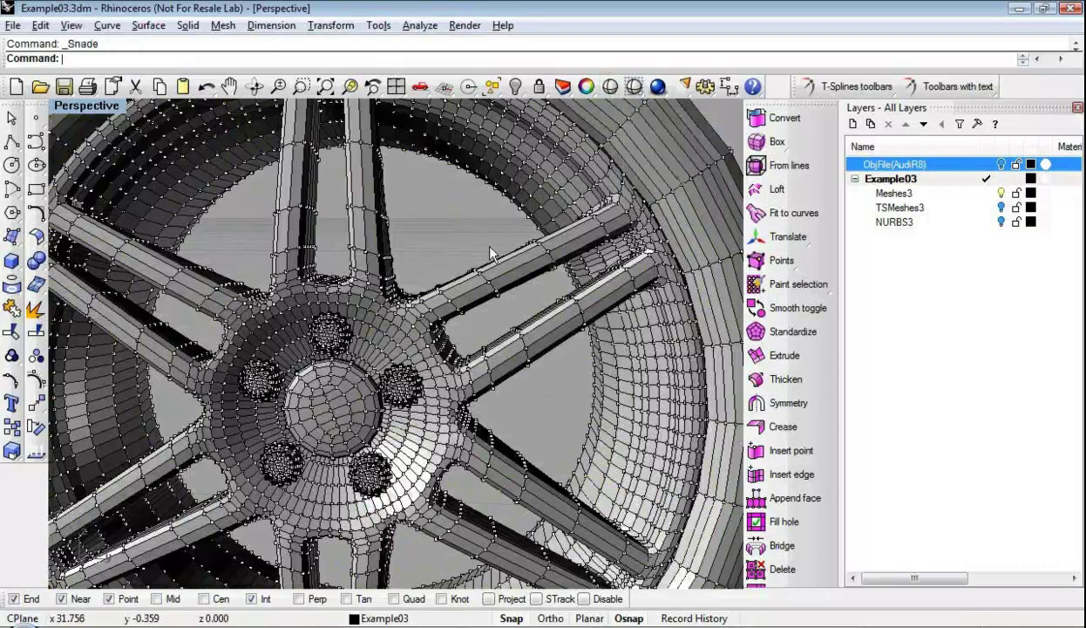
click(408, 236)
Toggle all the wheel's T-Spline objects back to smooth display and preview the wheel shaded
scroll(467, 365, down, 5)
right_drag(467, 327, 770, 275)
click(780, 308)
drag(173, 120, 675, 591)
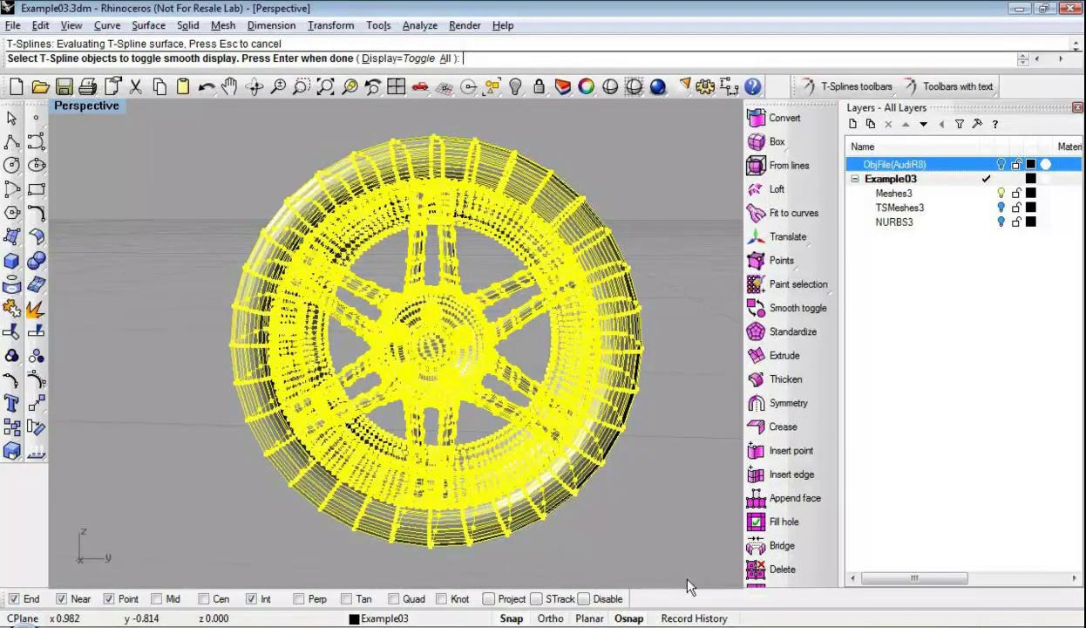
key(Return)
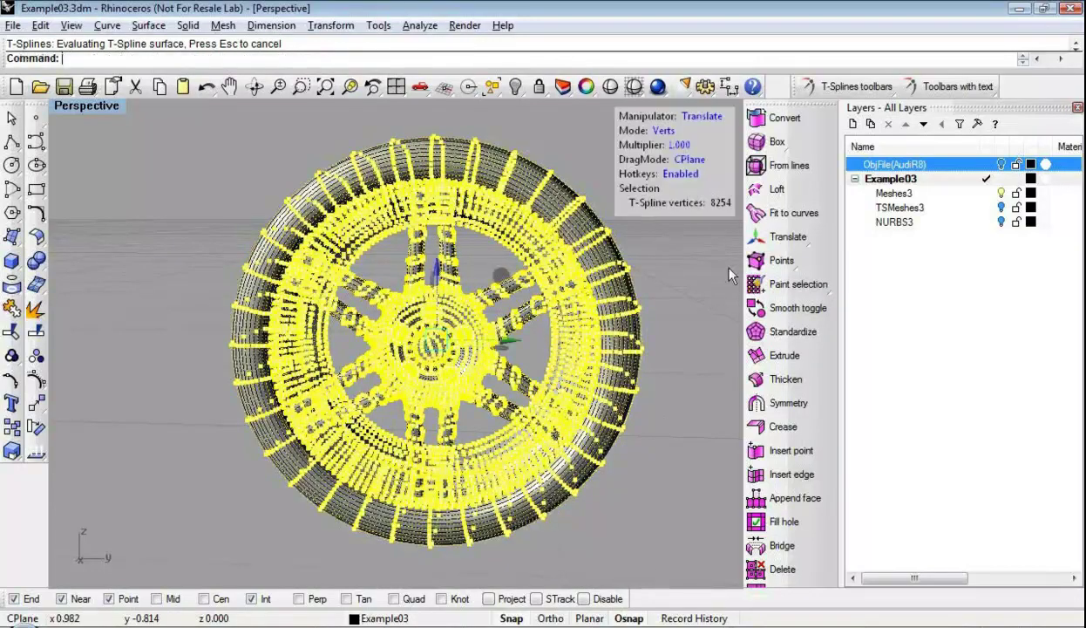
click(641, 340)
click(613, 87)
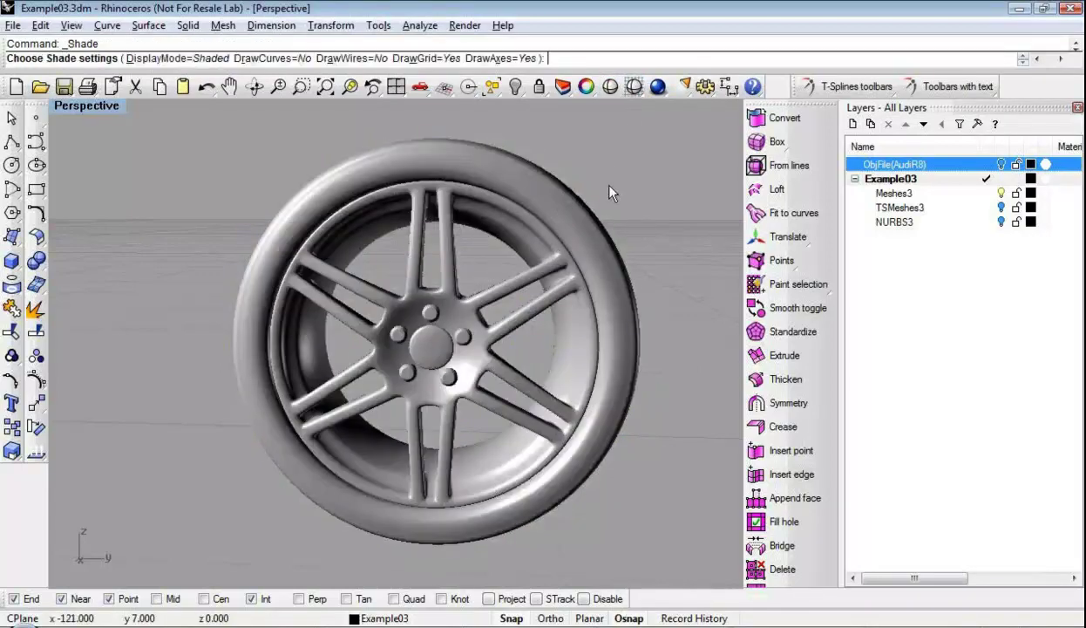
key(Return)
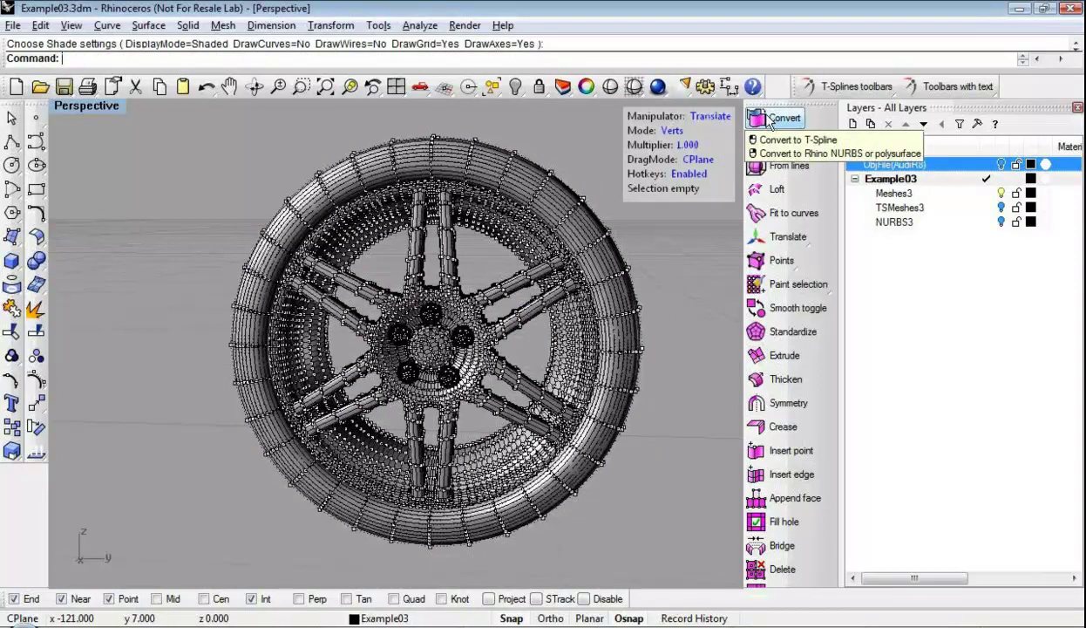
Convert all of the wheel's T-Spline surfaces to Rhino NURBS surfaces
right_click(767, 122)
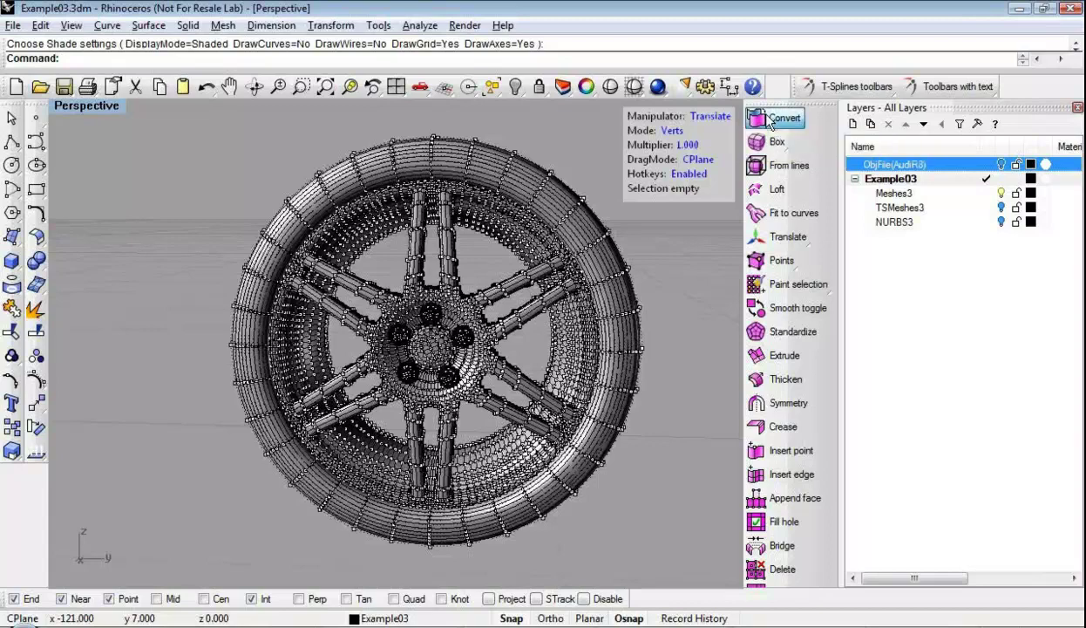
drag(181, 110, 700, 569)
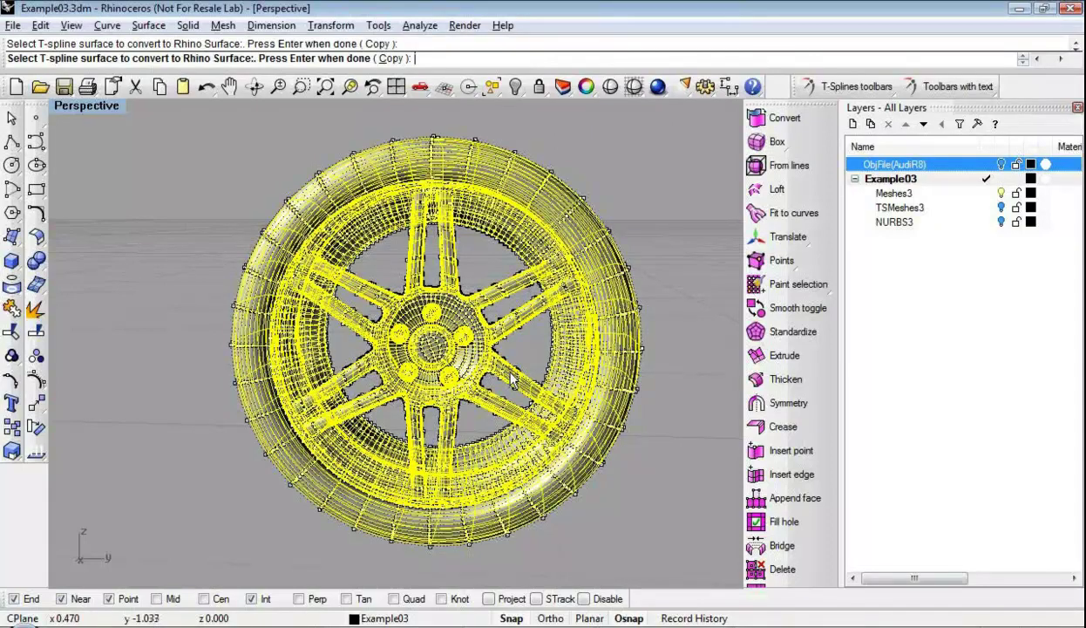
key(Return)
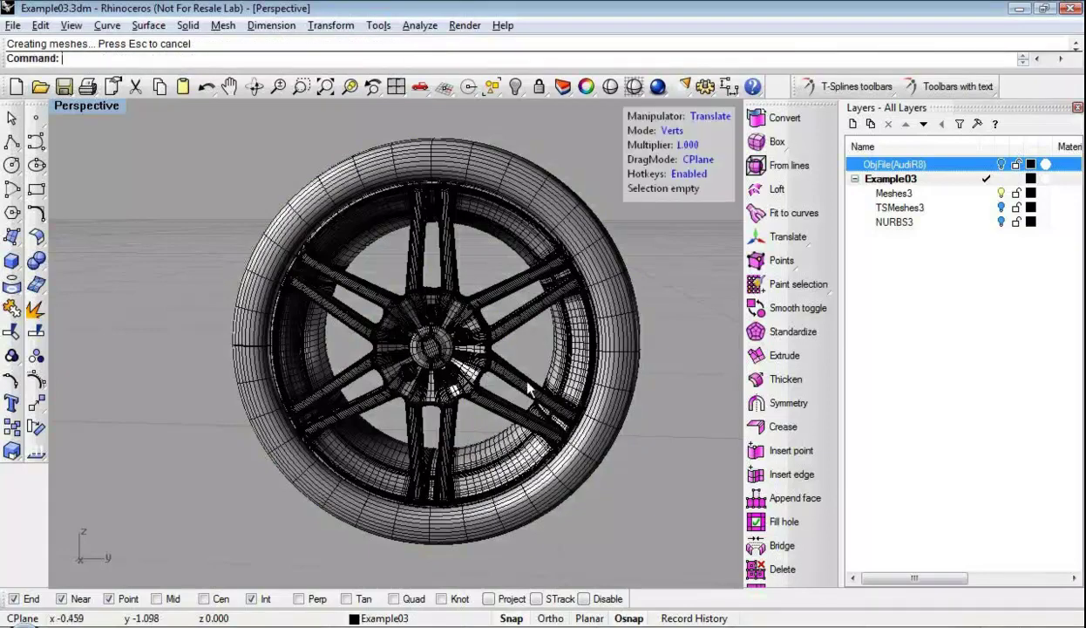
right_drag(531, 359, 556, 381)
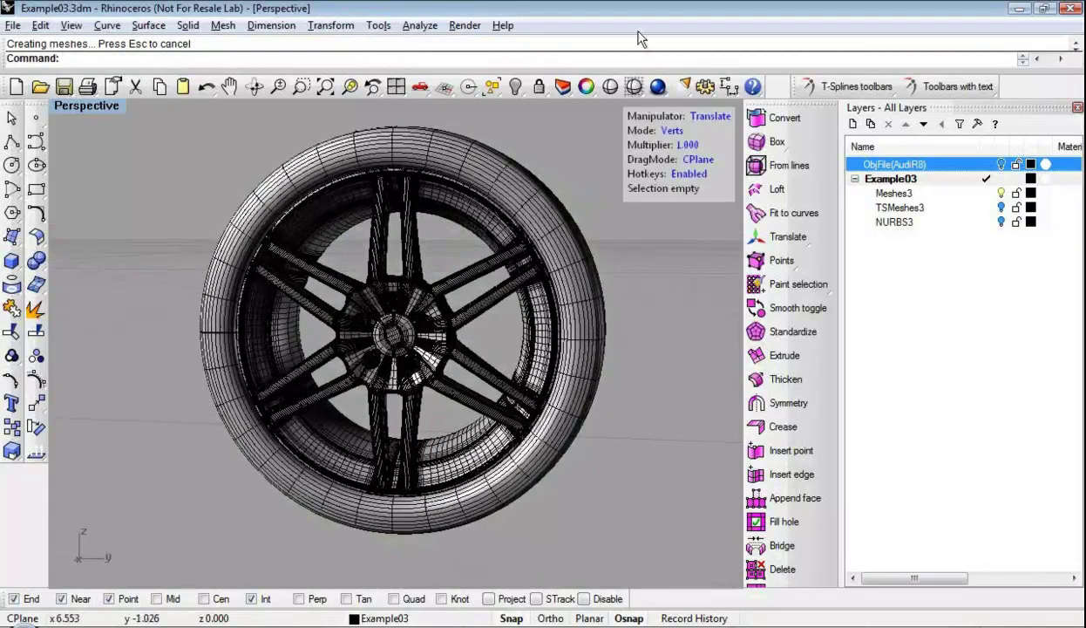
Preview the converted NURBS wheel in shaded display and inspect the hub, bolts and spokes up close
click(610, 87)
right_drag(369, 447, 376, 425)
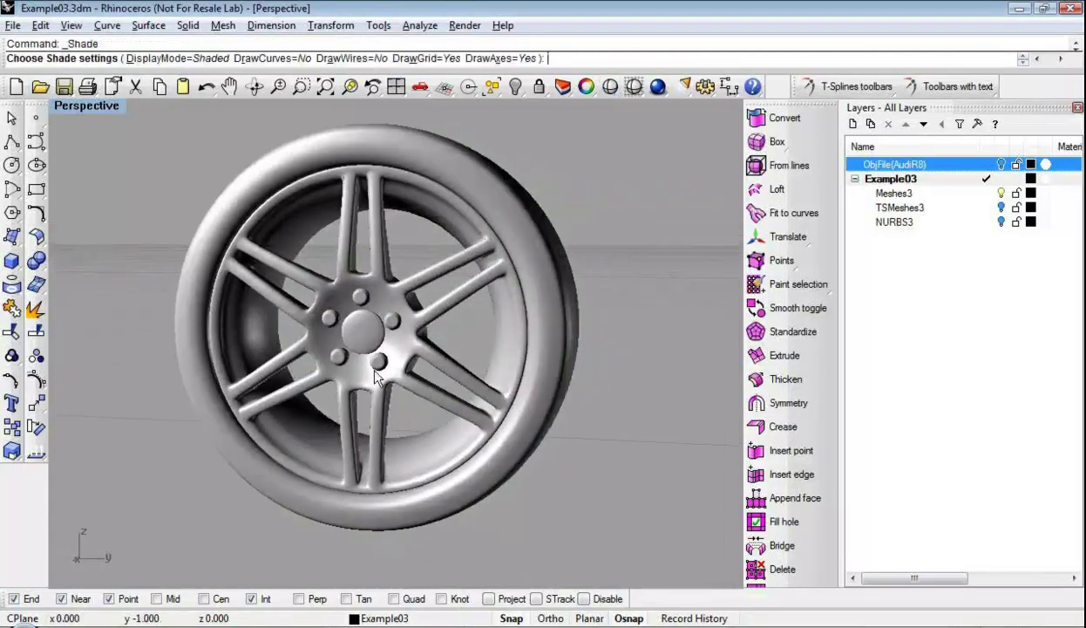
scroll(376, 424, up, 6)
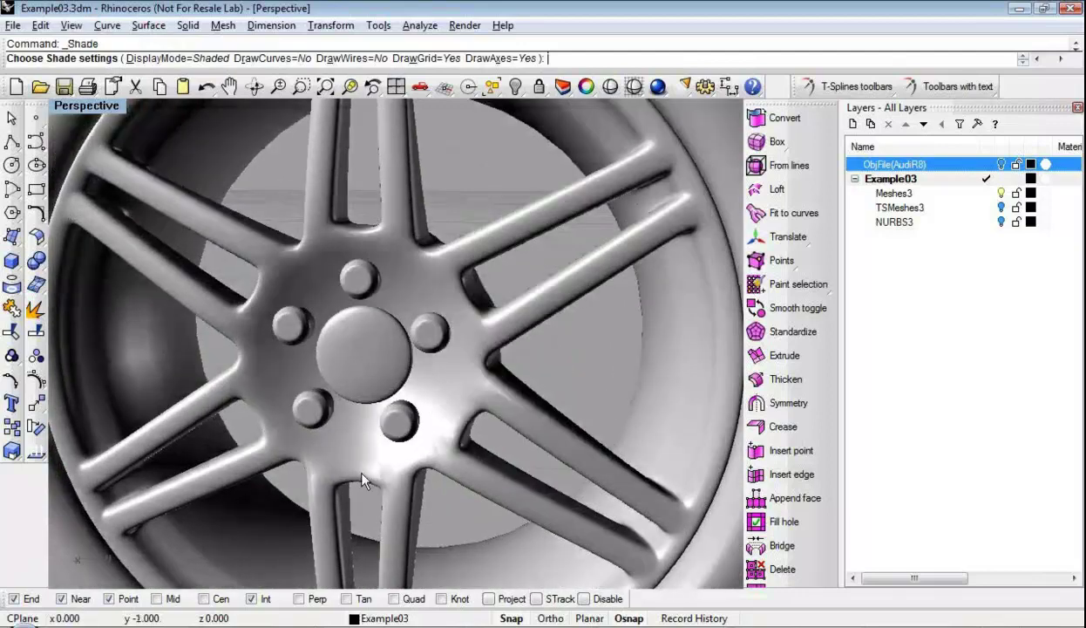
scroll(394, 476, down, 8)
key(Return)
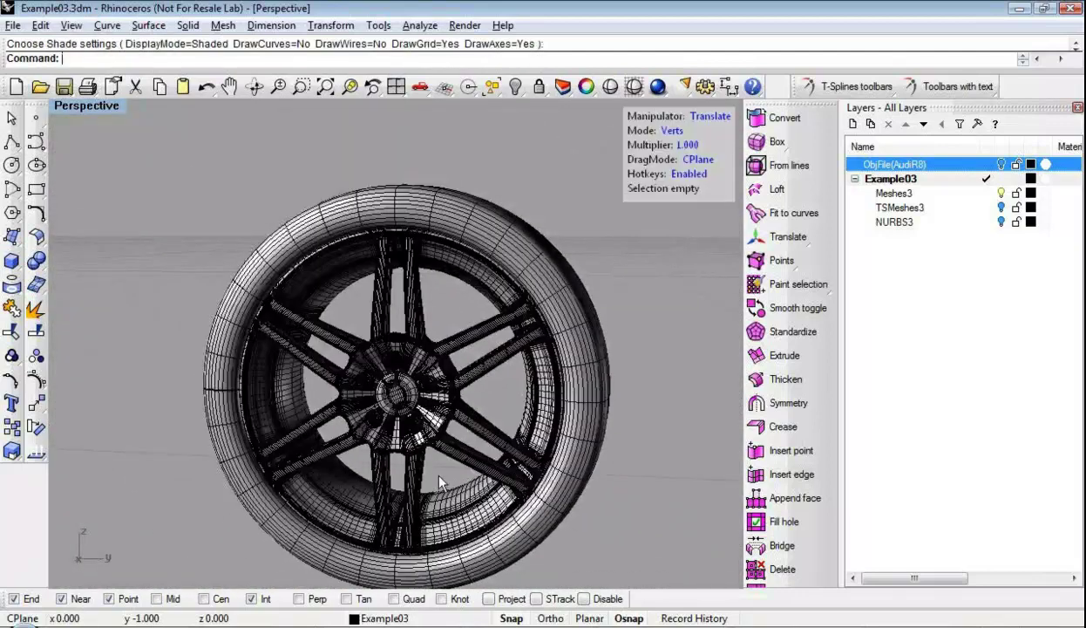
Set the render mesh quality to Custom with 1000 minimum initial grid quads and check the wheel's hub and spokes in shaded display
click(71, 104)
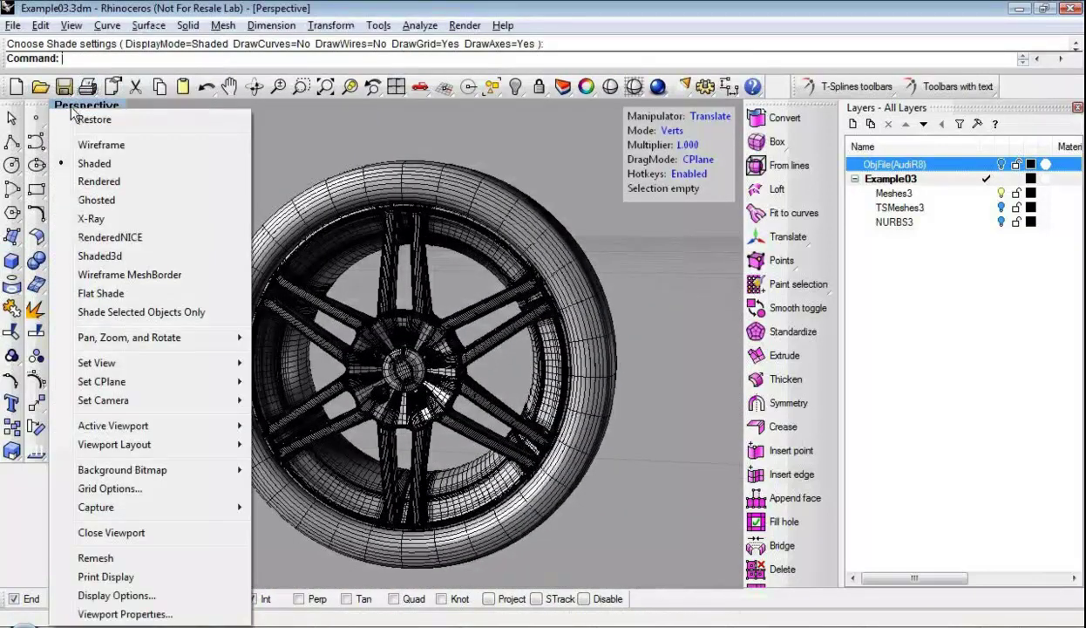
click(103, 595)
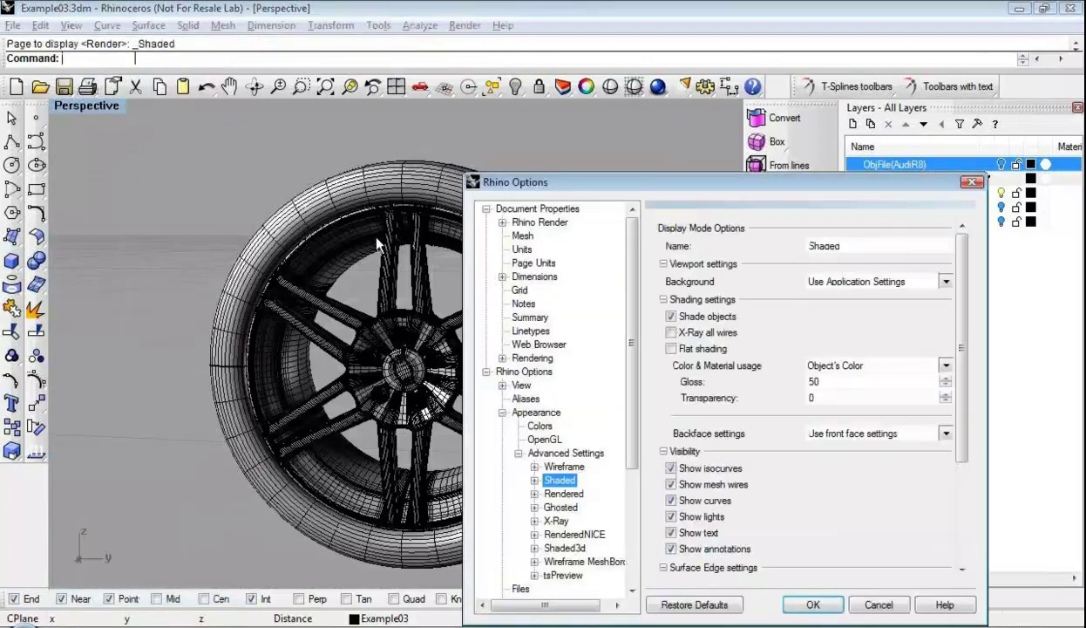
click(514, 235)
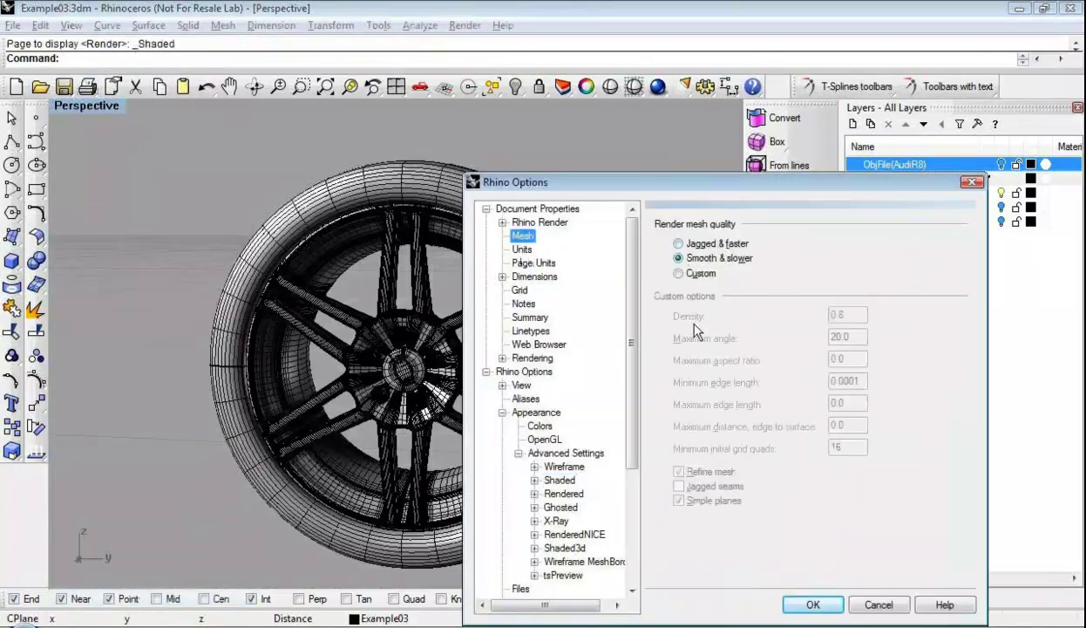
click(679, 273)
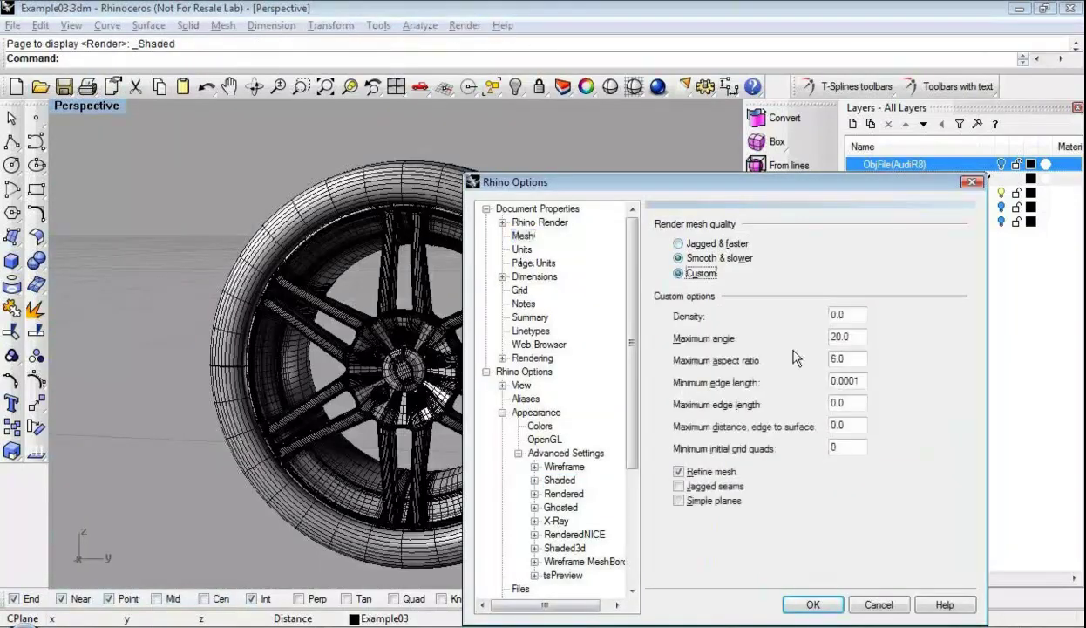
double_click(835, 447)
text(1000)
click(815, 604)
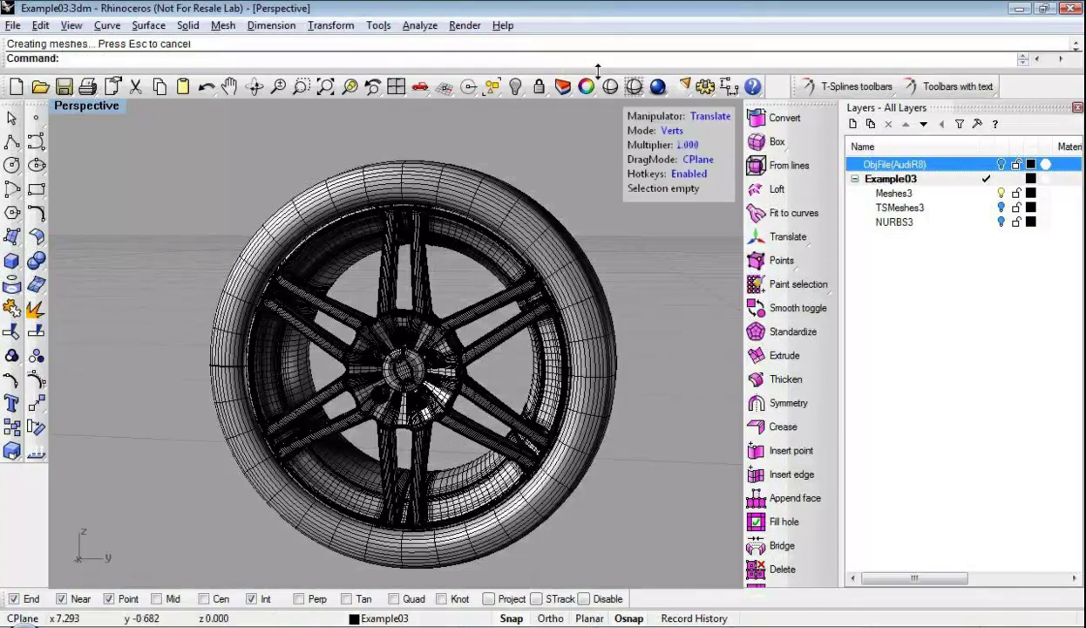
scroll(442, 421, up, 12)
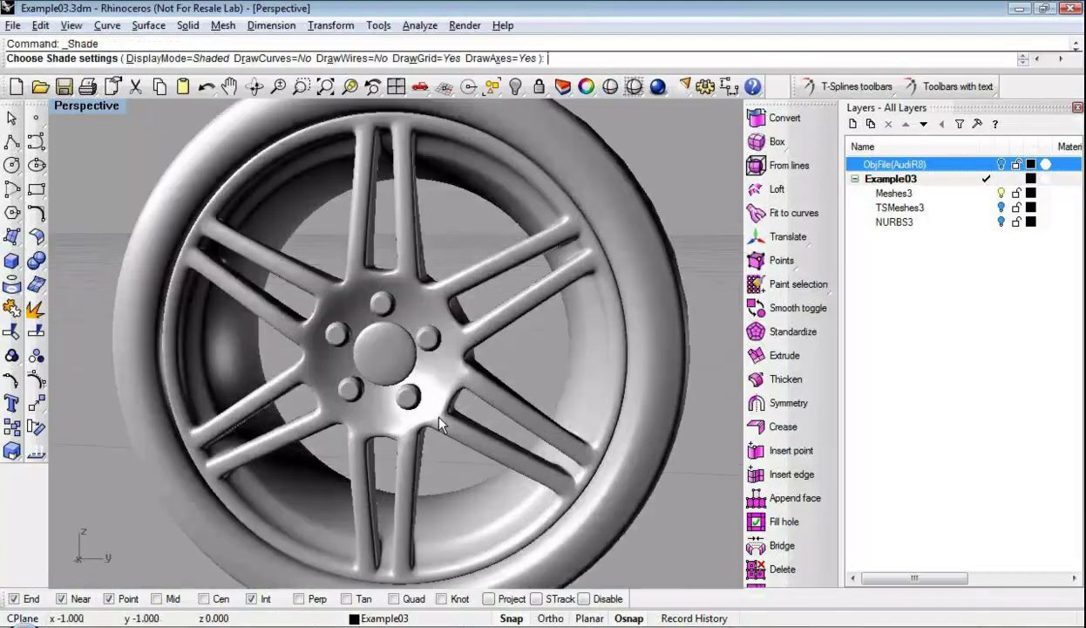
scroll(517, 382, down, 10)
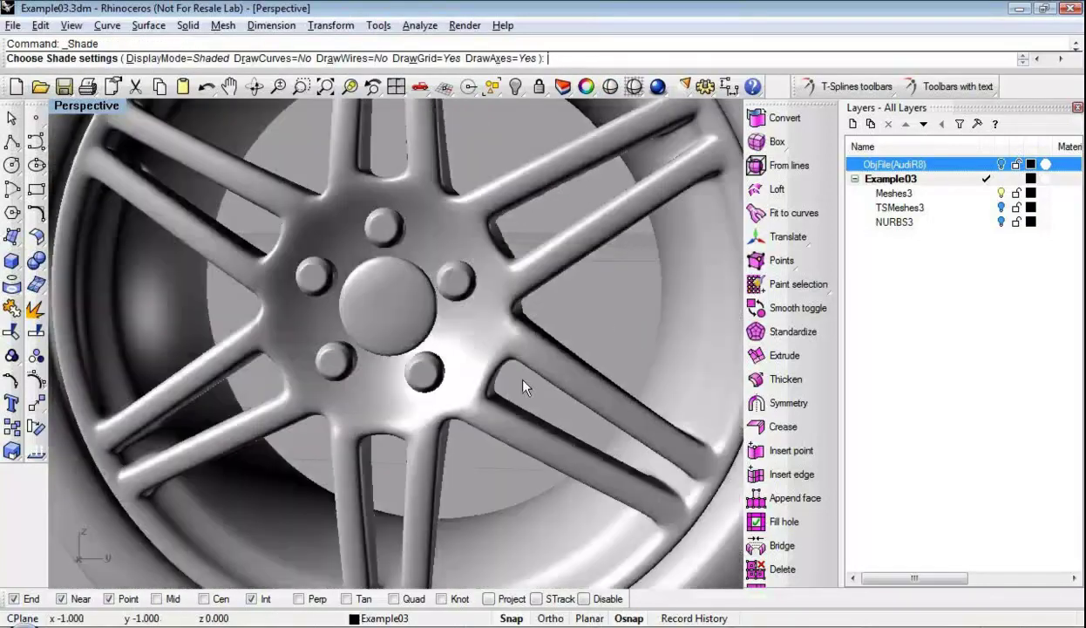
key(alt+Tab)
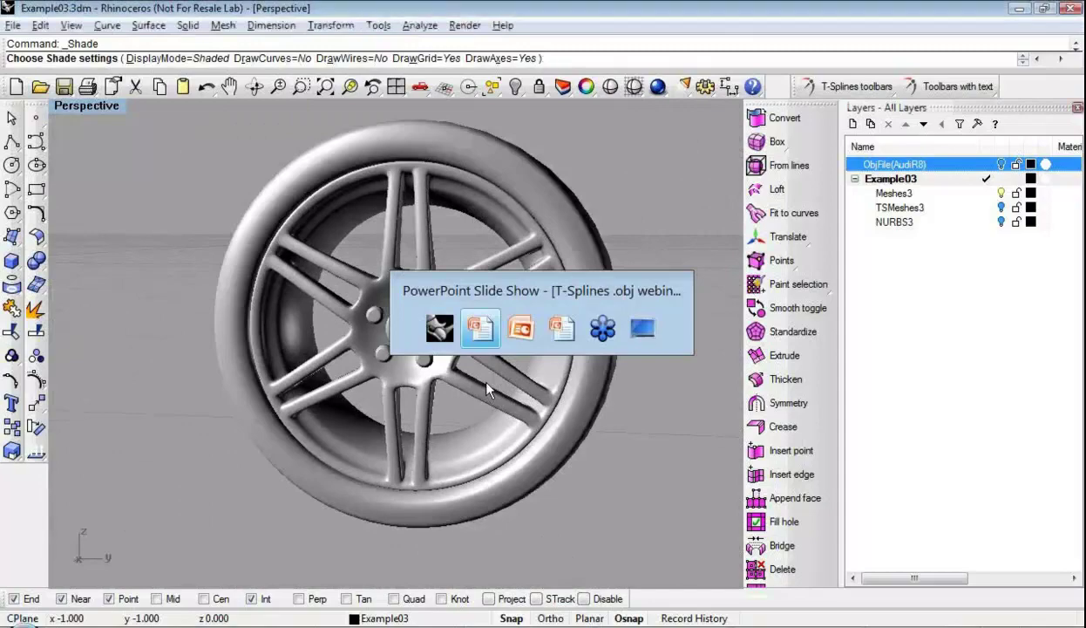
key(alt+Tab)
key(alt+Tab)
key(alt+Tab)
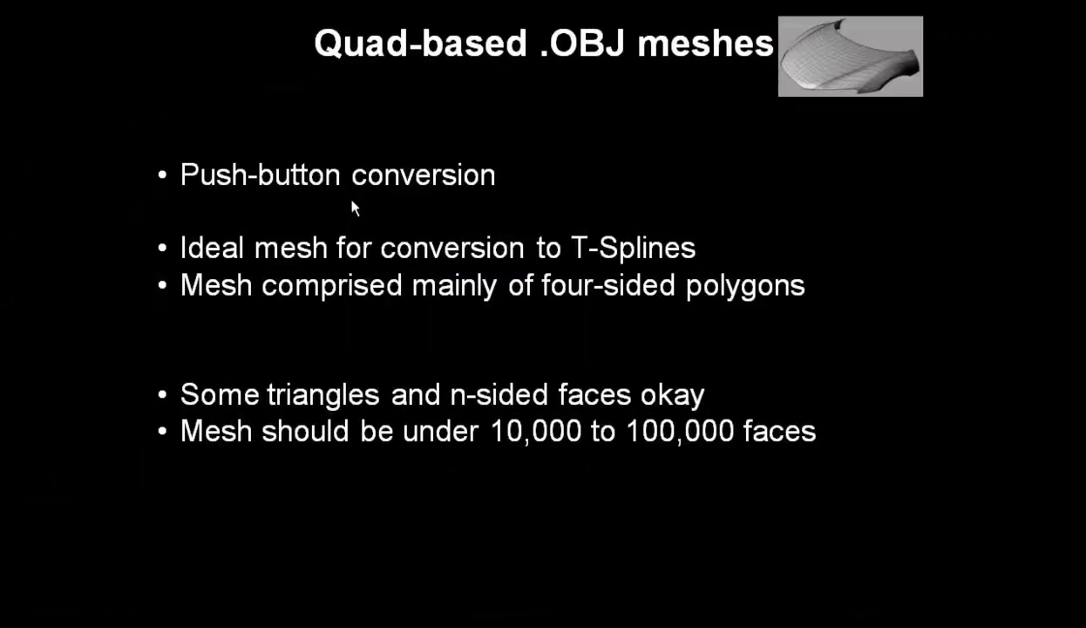
click(412, 210)
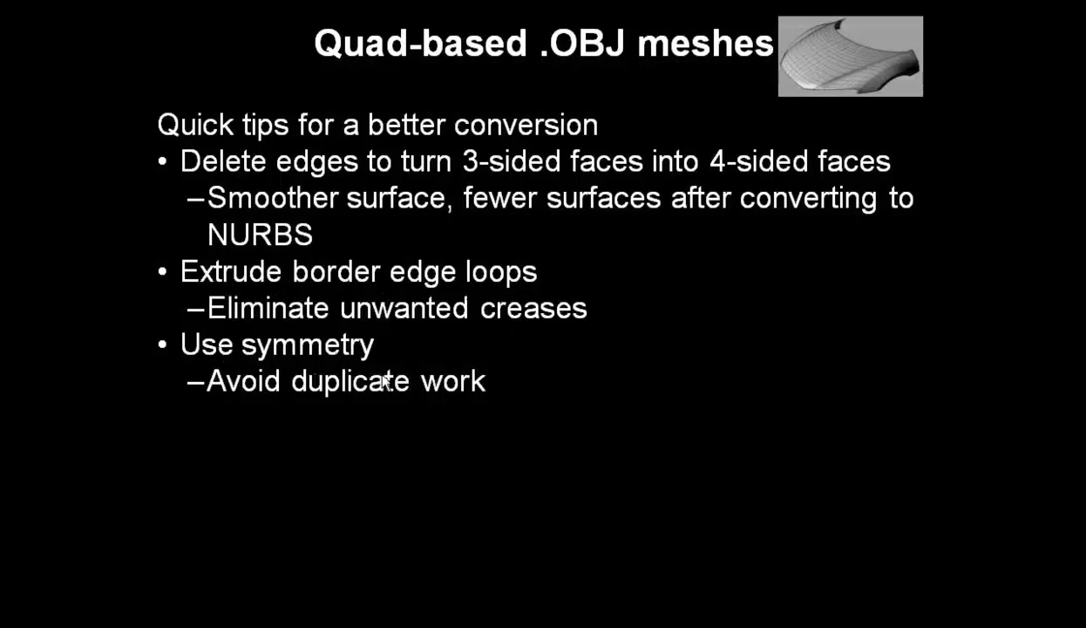
key(alt+Tab)
key(alt+Tab)
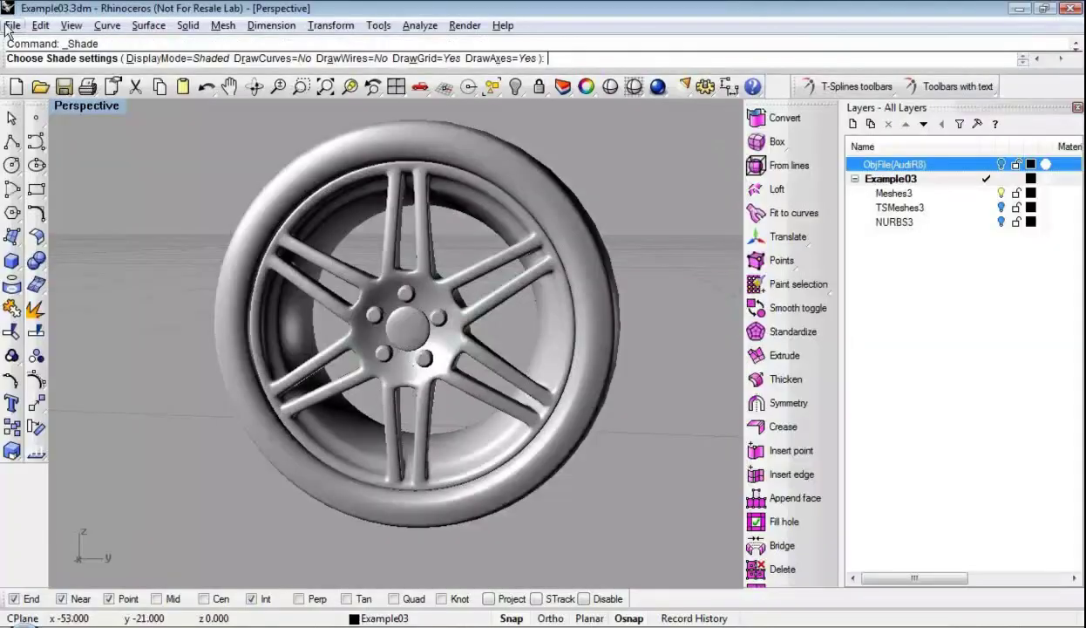
Open the recent file Example01.3dm without saving the changes to Example03.3dm
click(11, 21)
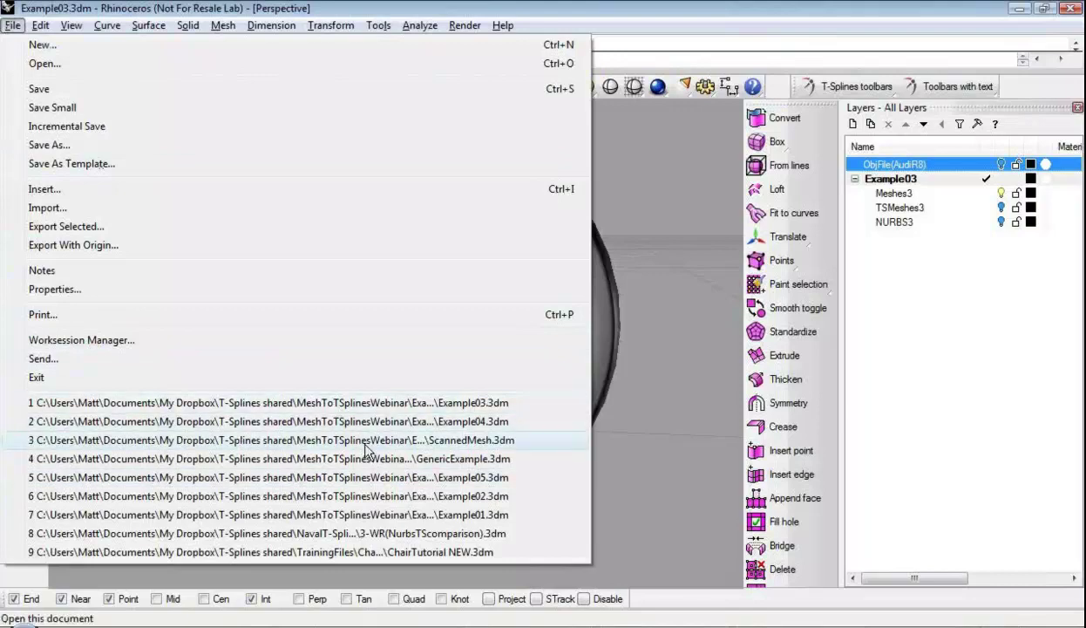
click(349, 514)
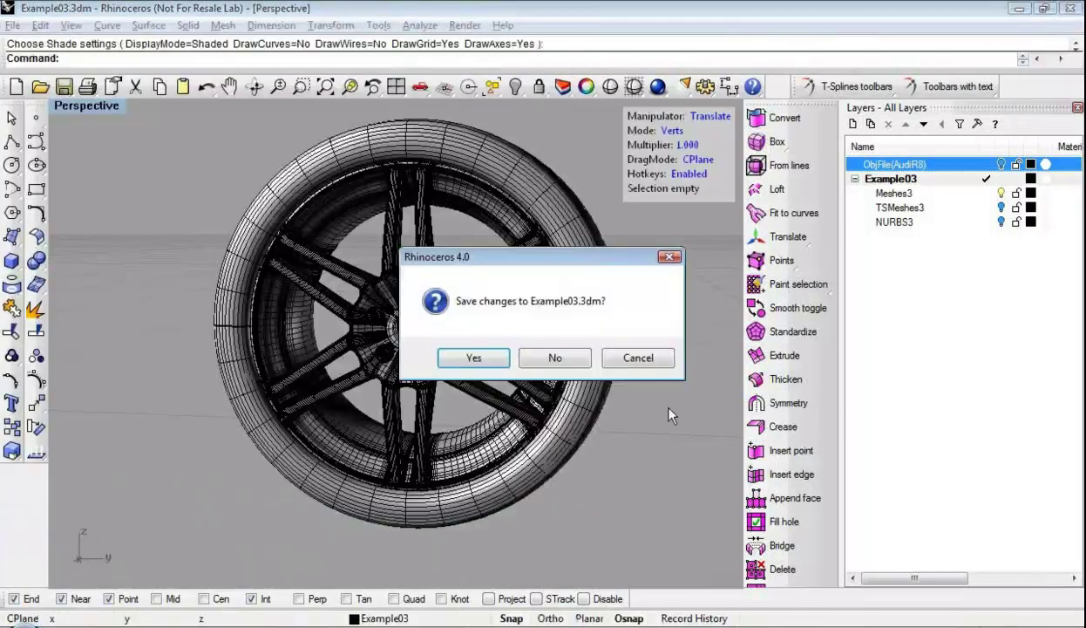
click(552, 360)
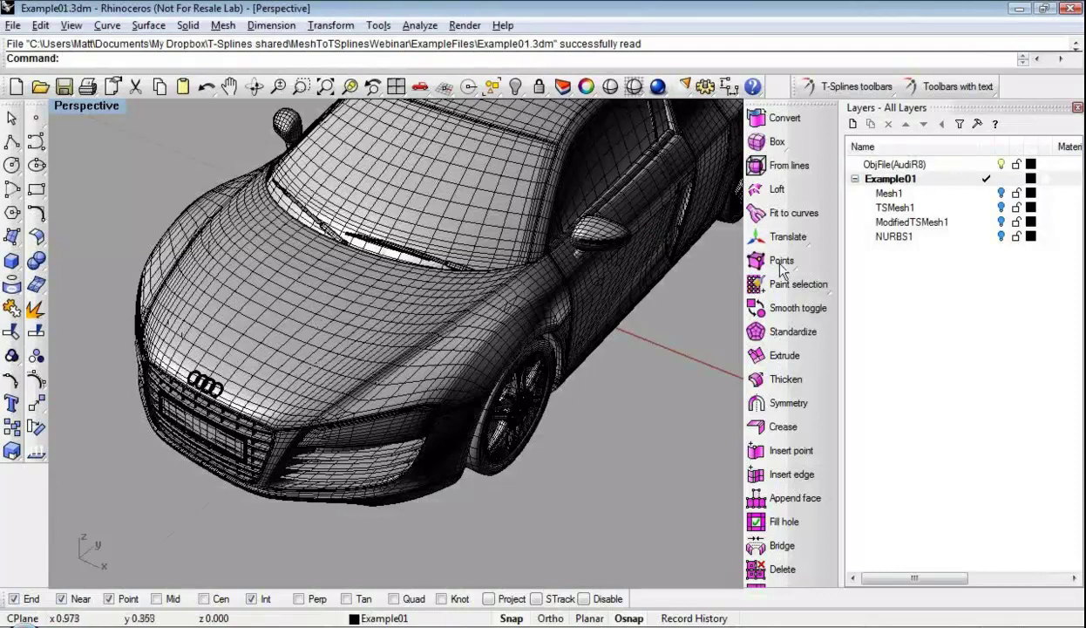
Show the Mesh1 layer and hide the ObjFile(AudiR8) layer to isolate the car's hood mesh
click(1001, 193)
click(1001, 164)
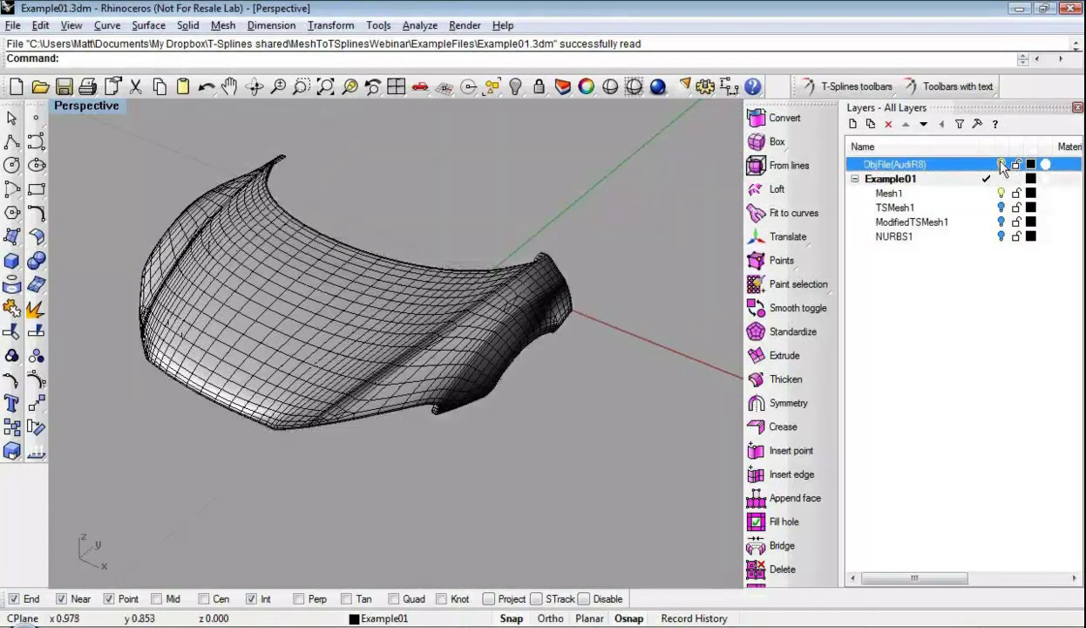
right_drag(496, 376, 582, 381)
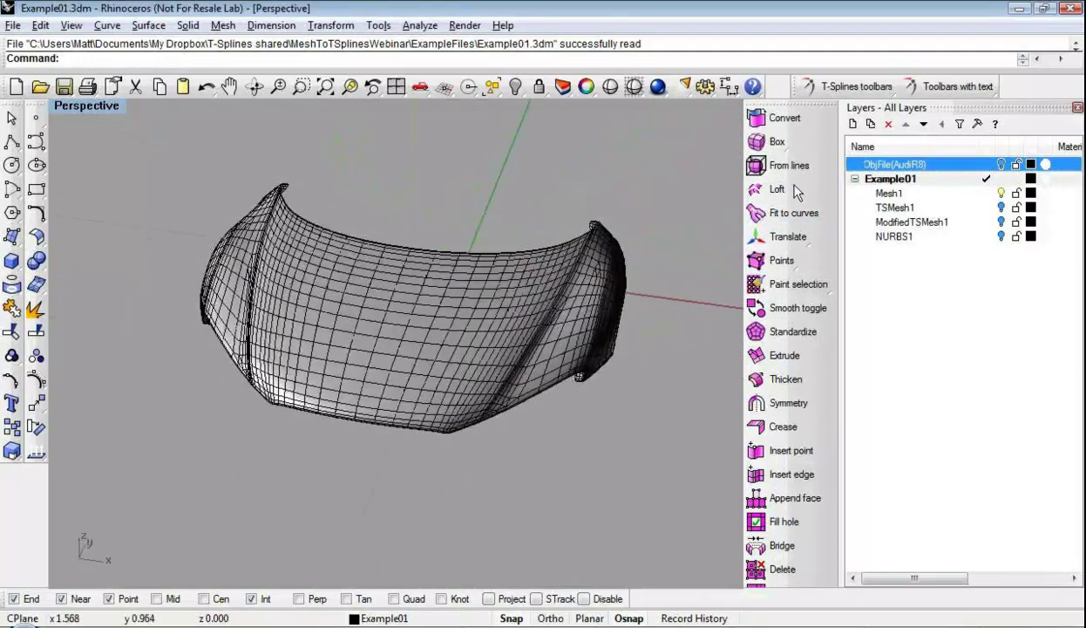
Convert the car's hood mesh to a T-Spline surface
click(775, 122)
click(436, 346)
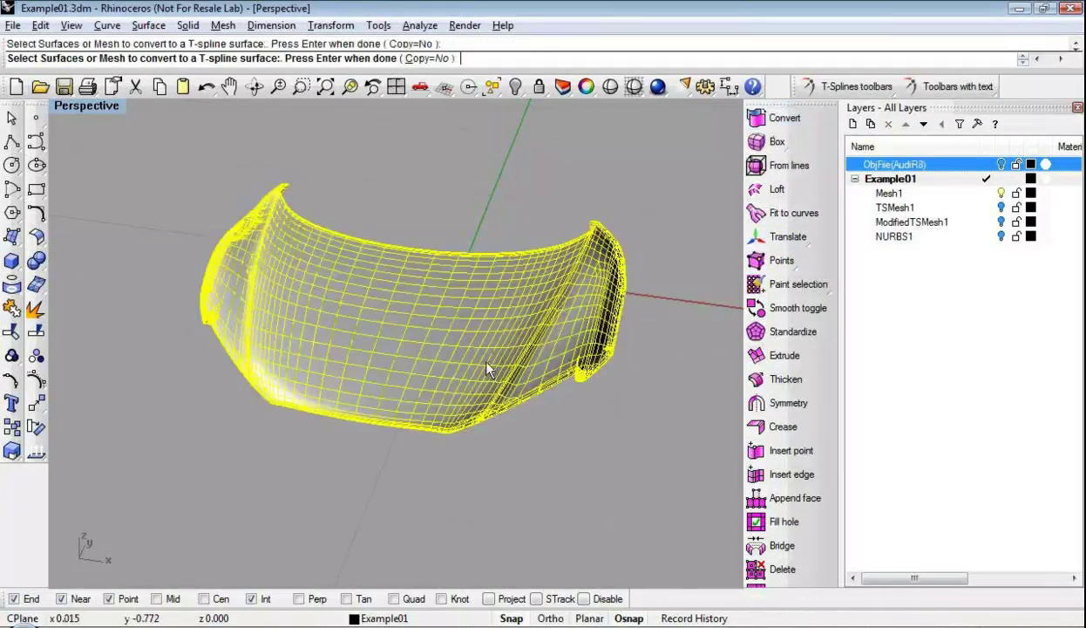
key(Return)
right_drag(562, 395, 586, 373)
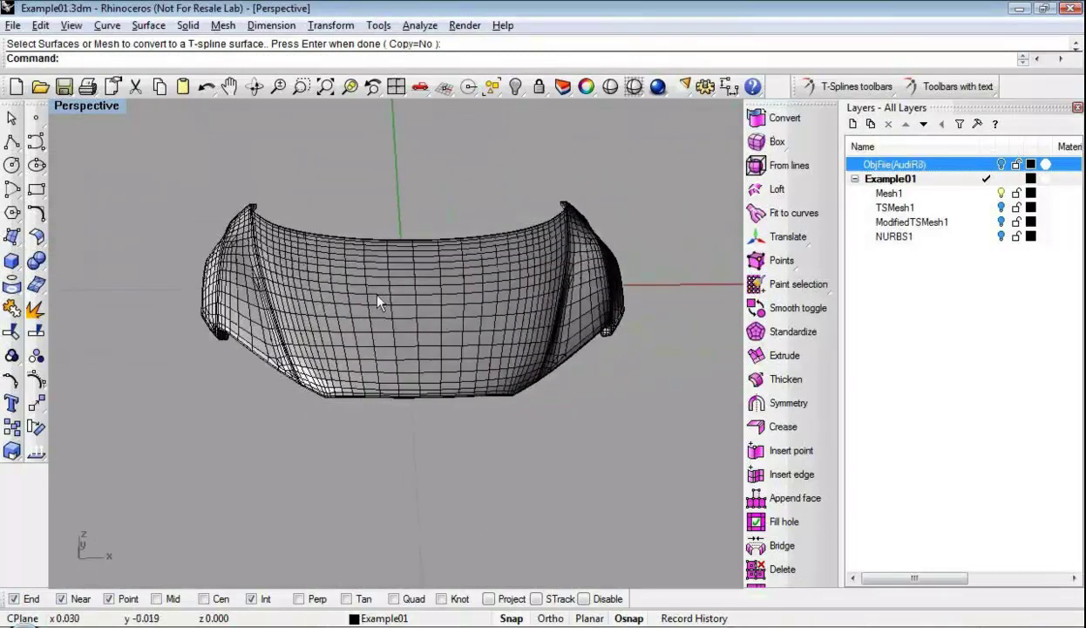
Select the hood's faces on the negative X side of the centerline in Faces mode and delete them
click(782, 241)
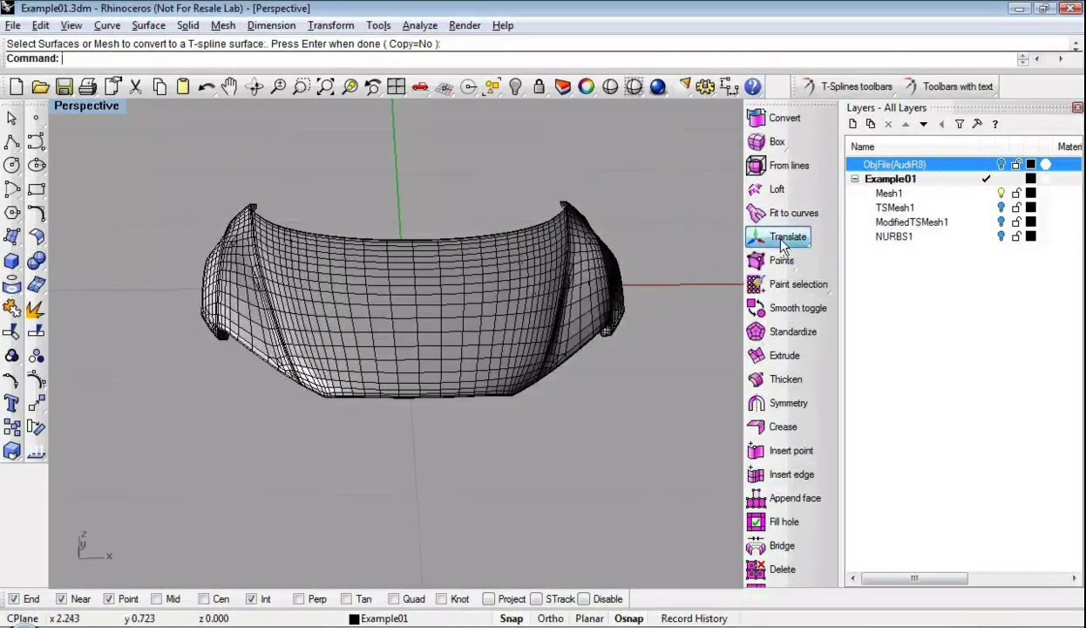
click(678, 131)
click(659, 131)
click(659, 131)
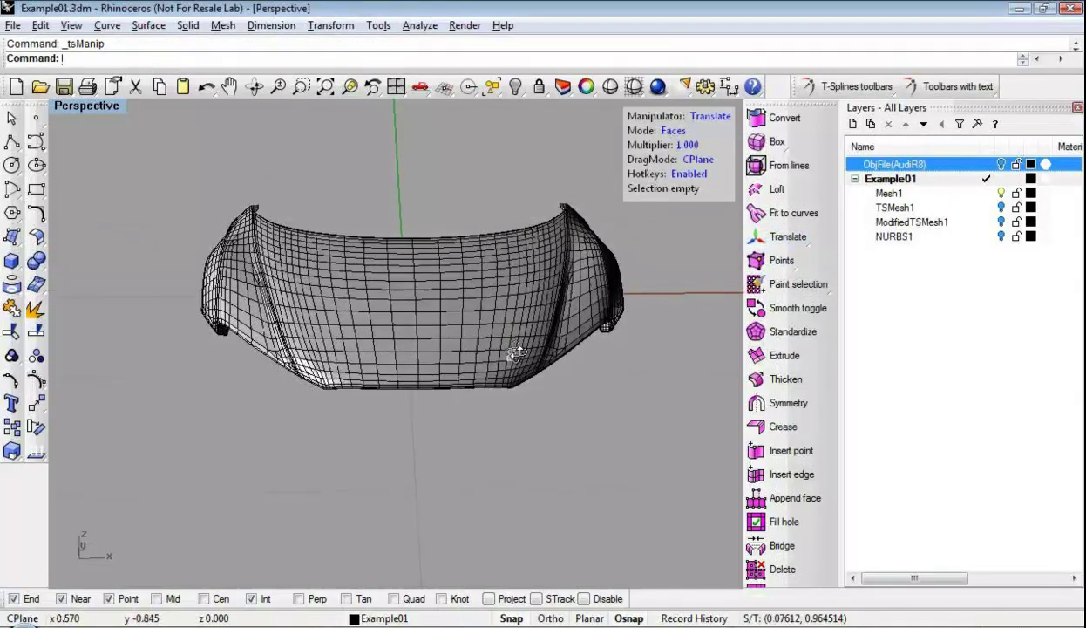
drag(140, 162, 430, 454)
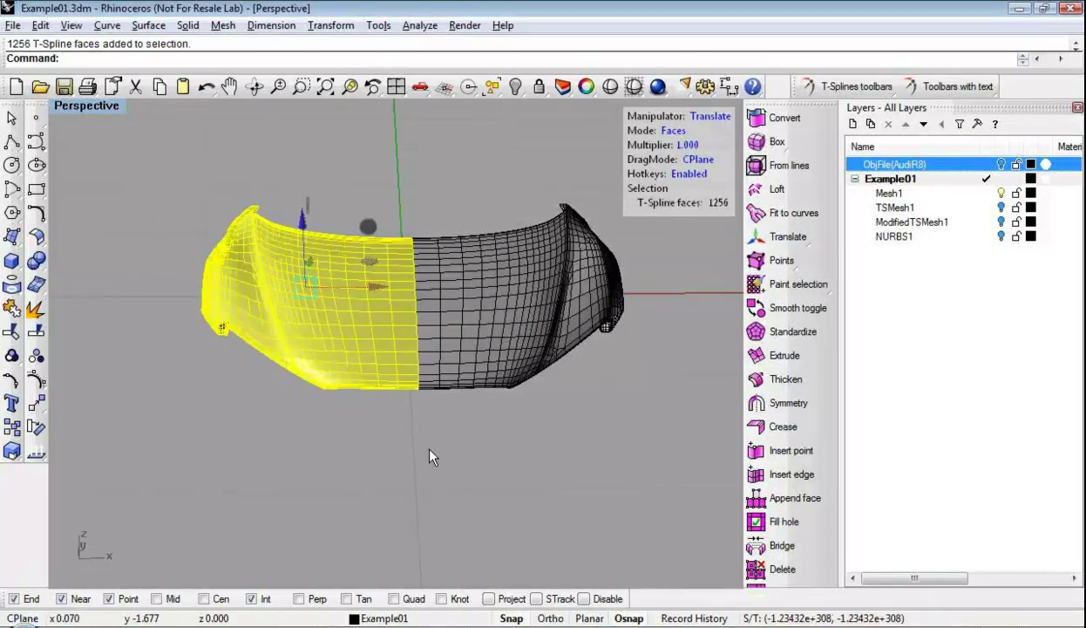
key(Delete)
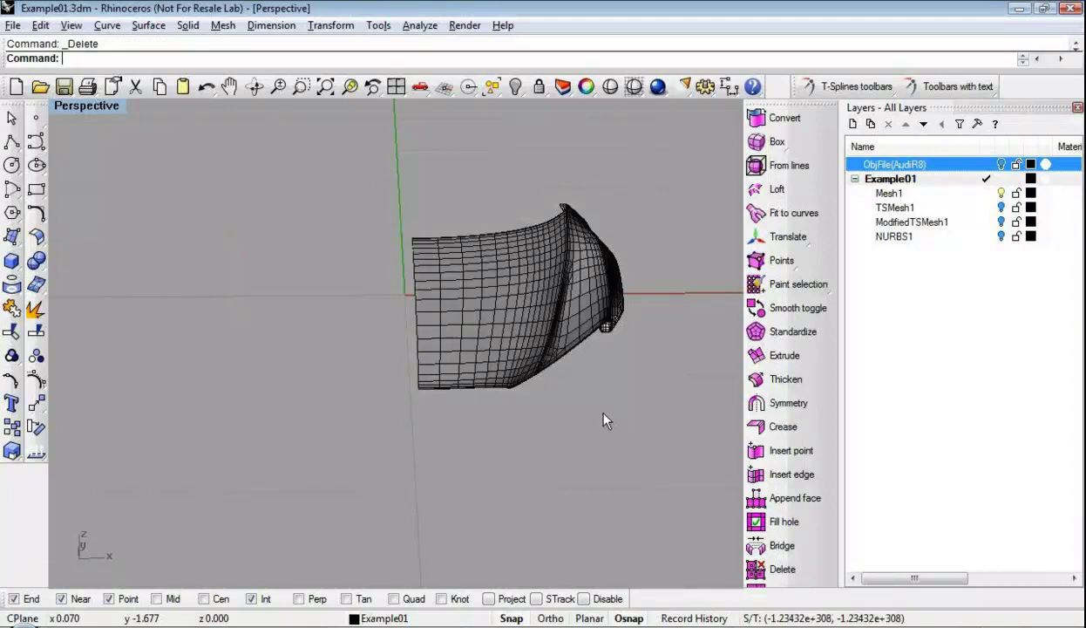
Examine the triangular faces at the front lower corner of the remaining fender, next to the wheel arch
right_drag(567, 402, 422, 363)
scroll(441, 361, up, 3)
right_drag(512, 402, 487, 343)
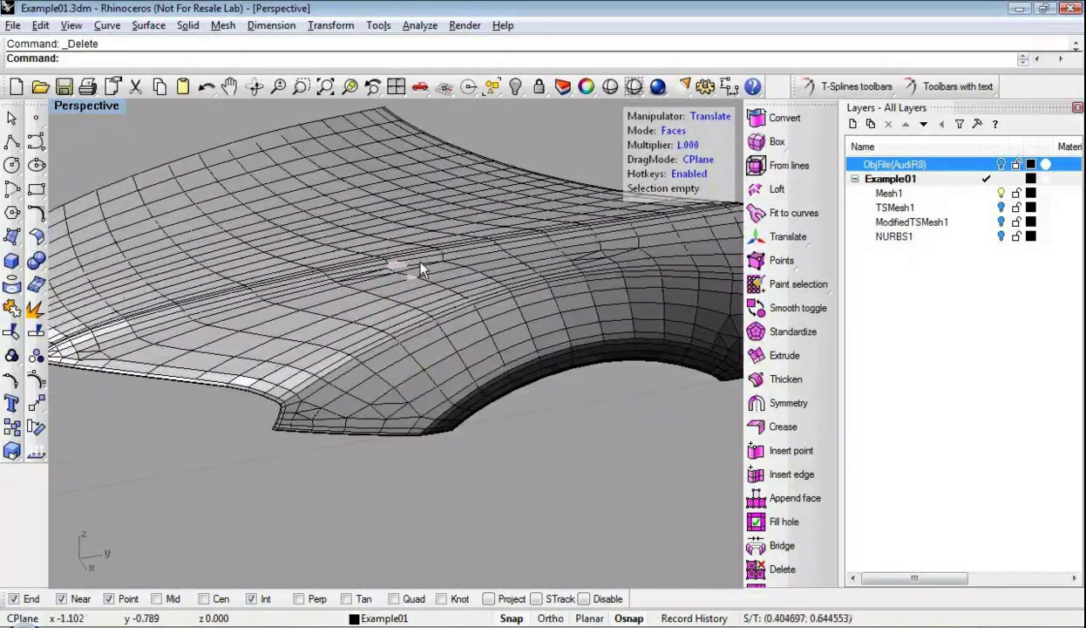
scroll(390, 405, up, 2)
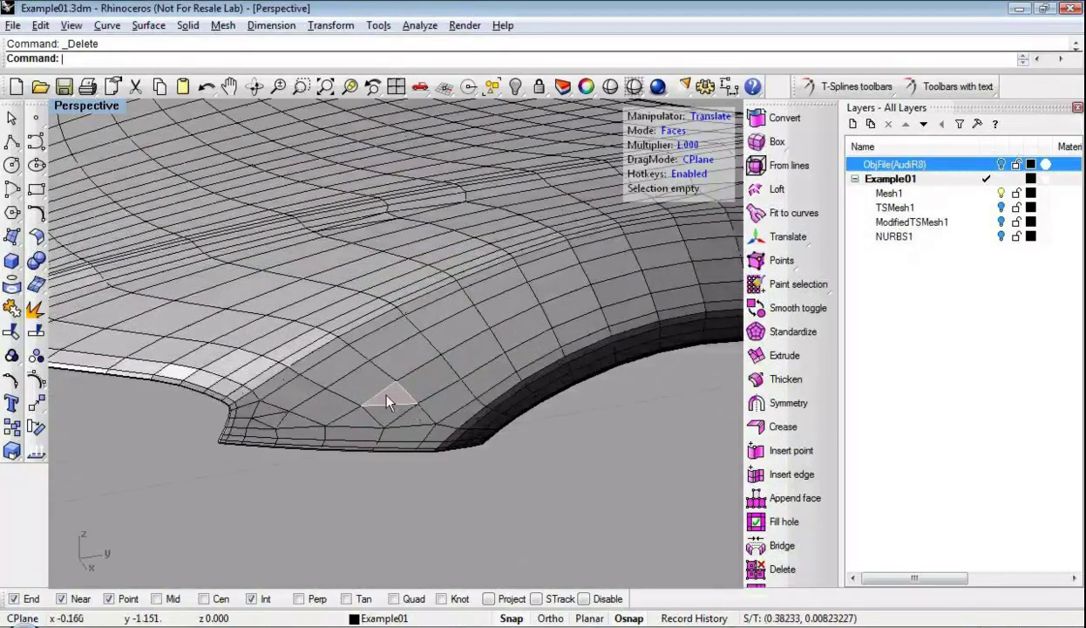
right_drag(267, 428, 264, 365)
right_drag(231, 411, 521, 376)
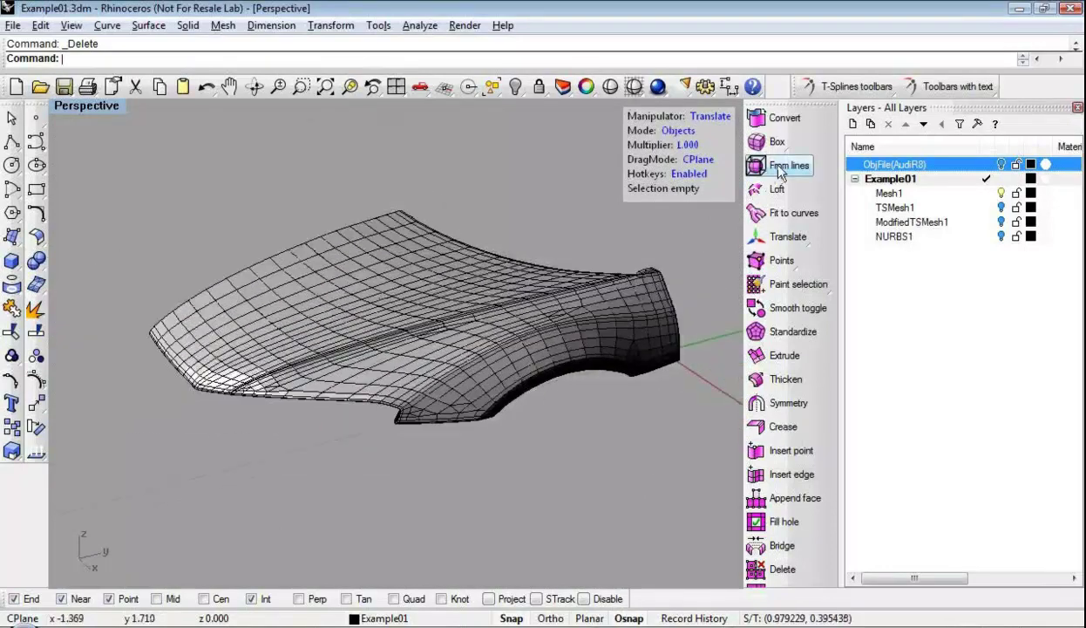
Toggle the half hood to smooth display and preview it in shaded display
click(787, 312)
click(562, 300)
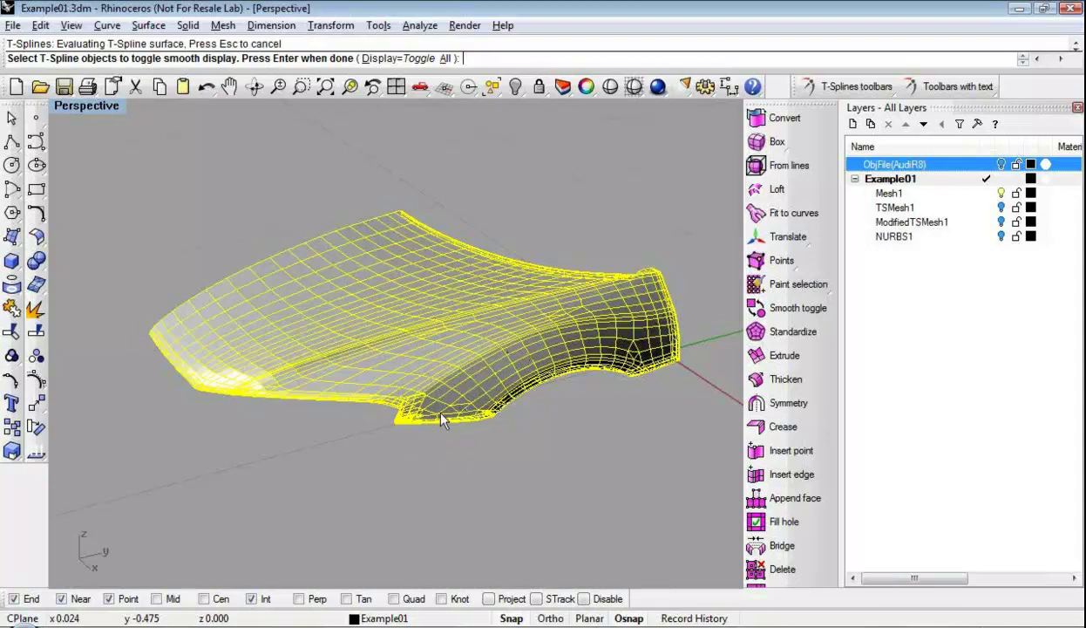
key(Return)
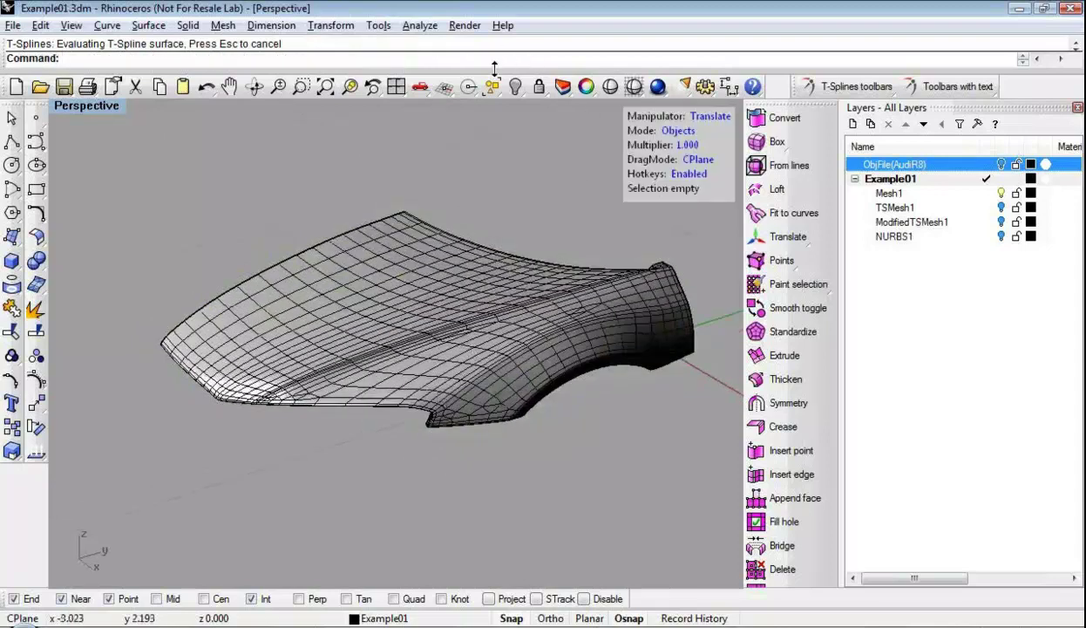
click(607, 87)
mouse_move(514, 356)
right_down()
mouse_move(381, 356)
mouse_move(404, 392)
mouse_move(380, 399)
mouse_move(336, 375)
mouse_move(519, 458)
mouse_move(449, 431)
mouse_move(462, 450)
mouse_move(440, 438)
right_up()
key(Escape)
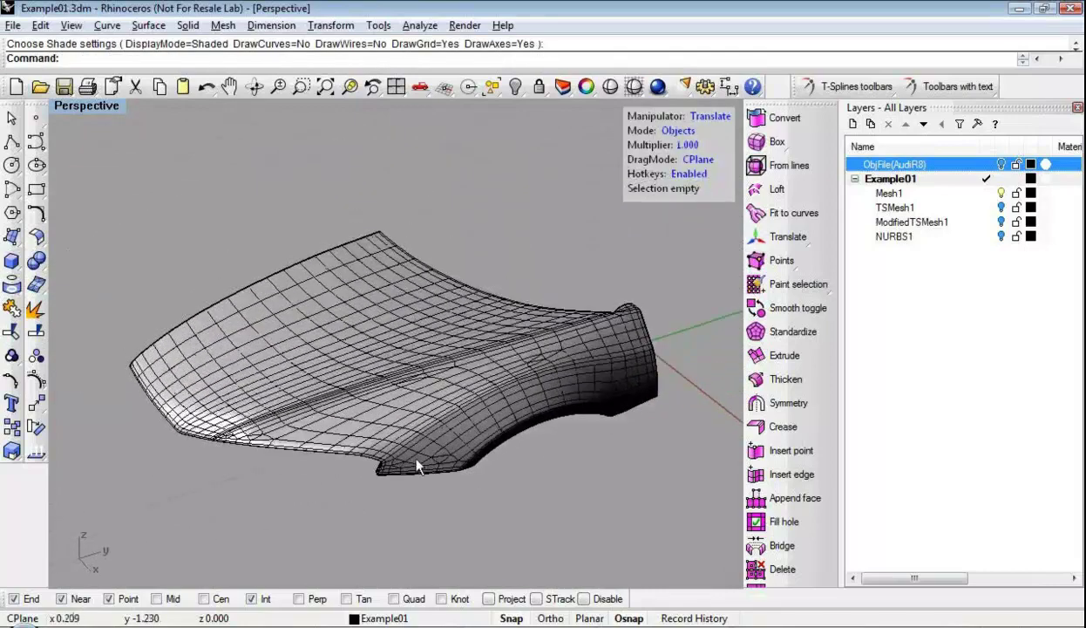
Convert the half hood's T-Spline surface to a Rhino NURBS surface and explode the resulting polysurface
right_click(775, 125)
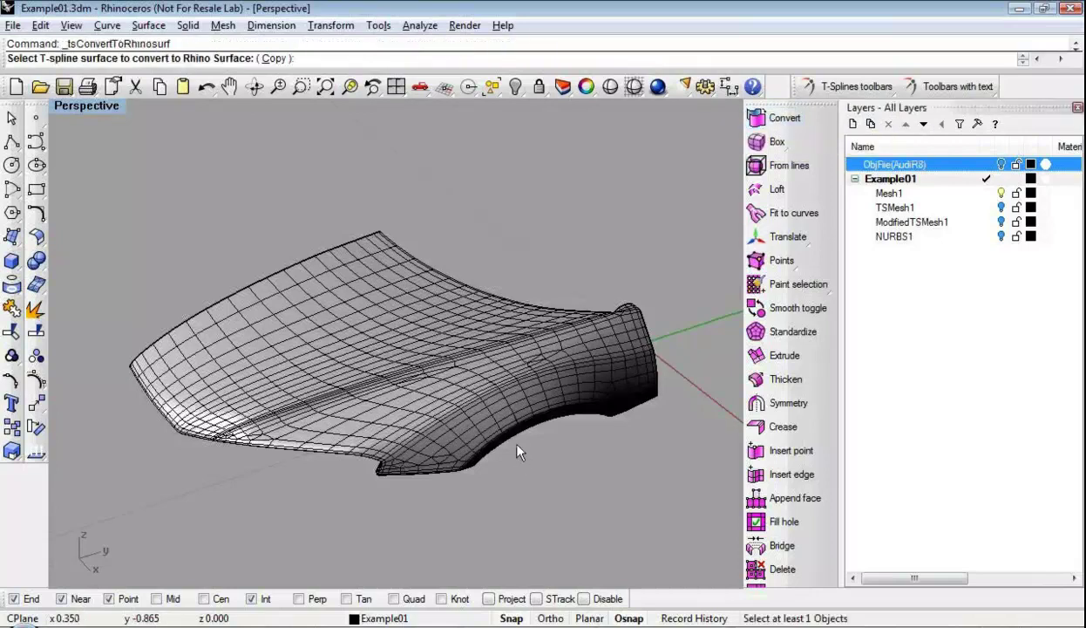
click(488, 423)
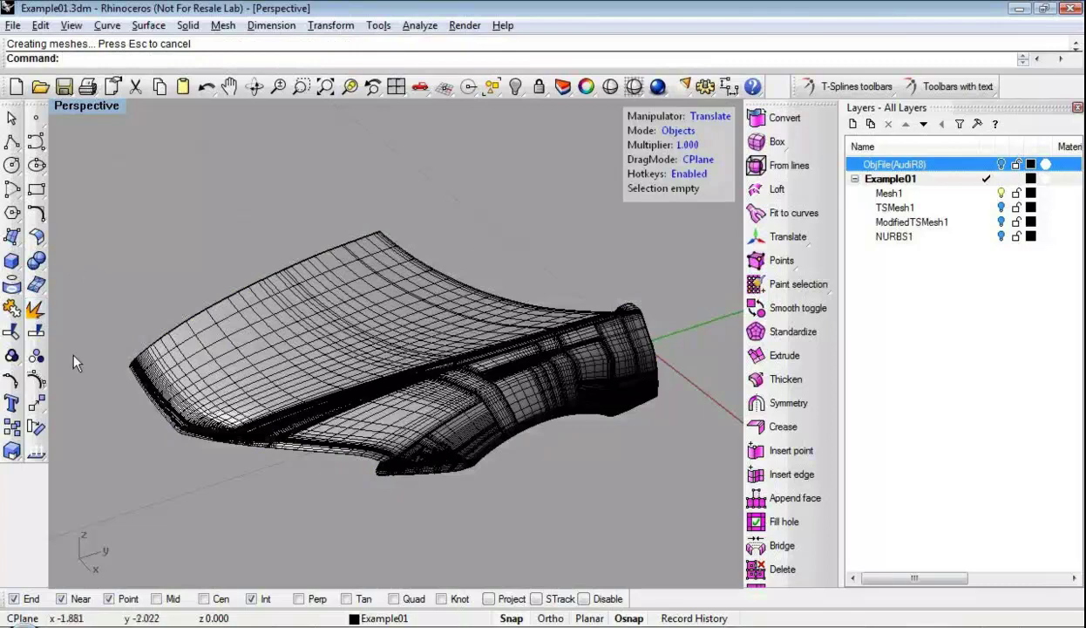
click(36, 309)
click(207, 370)
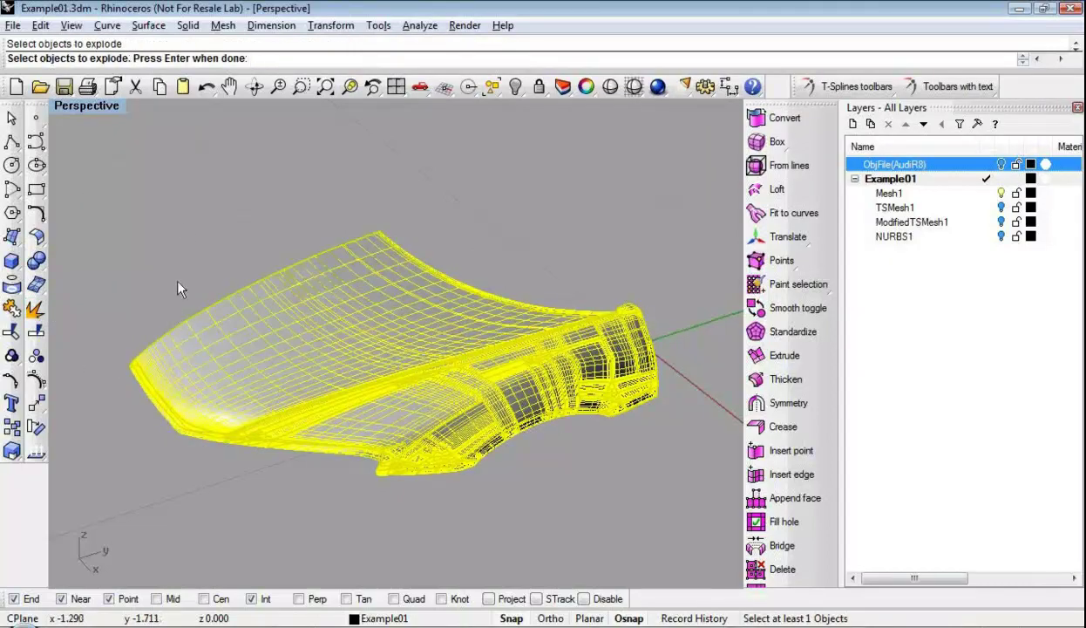
key(Return)
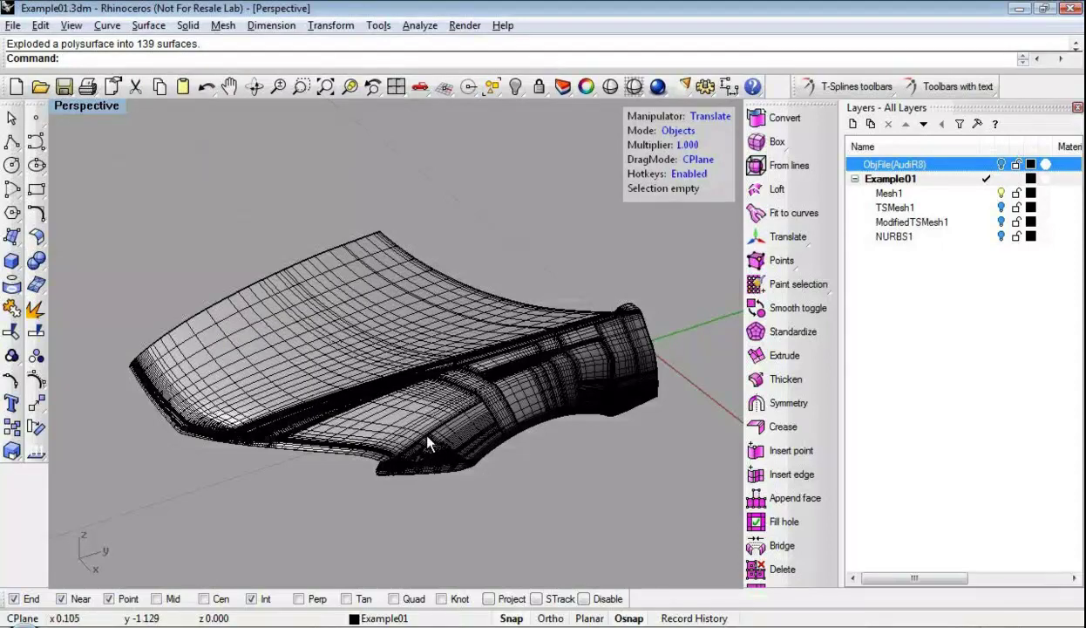
Undo the explode, the NURBS conversion and the smooth toggle of the half hood
key(ctrl+z)
key(ctrl+z)
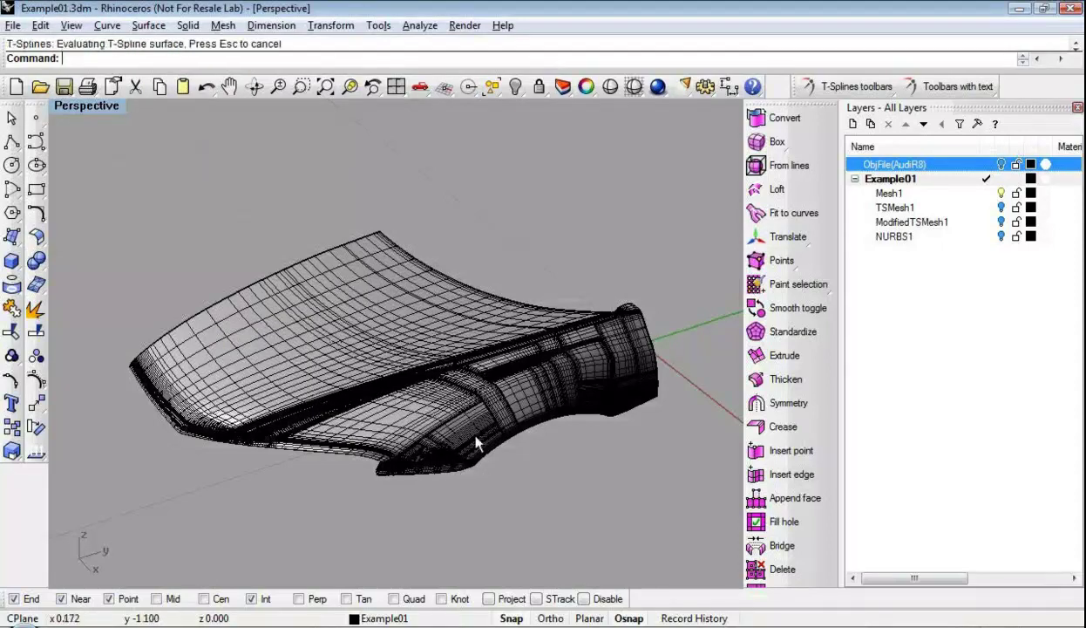
key(ctrl+z)
In Edges mode, delete the edges forming the triangular faces at the fender's rear lower corner, behind the wheel arch
right_drag(555, 402, 393, 457)
click(524, 459)
scroll(496, 382, up, 3)
right_drag(496, 382, 534, 427)
right_drag(535, 426, 533, 410)
scroll(531, 422, up, 3)
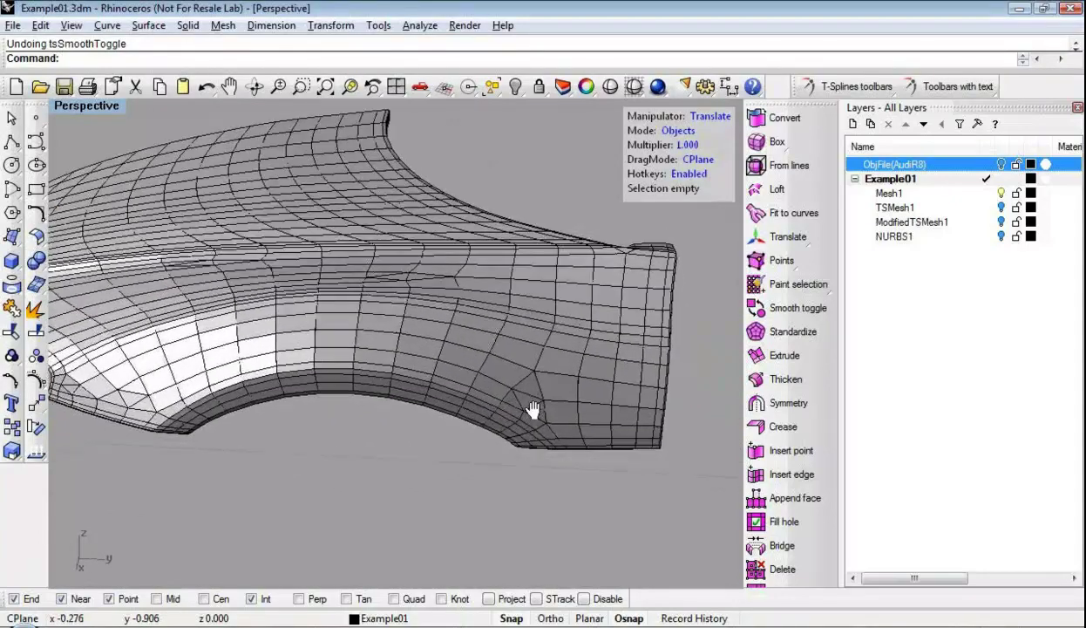
scroll(533, 414, up, 2)
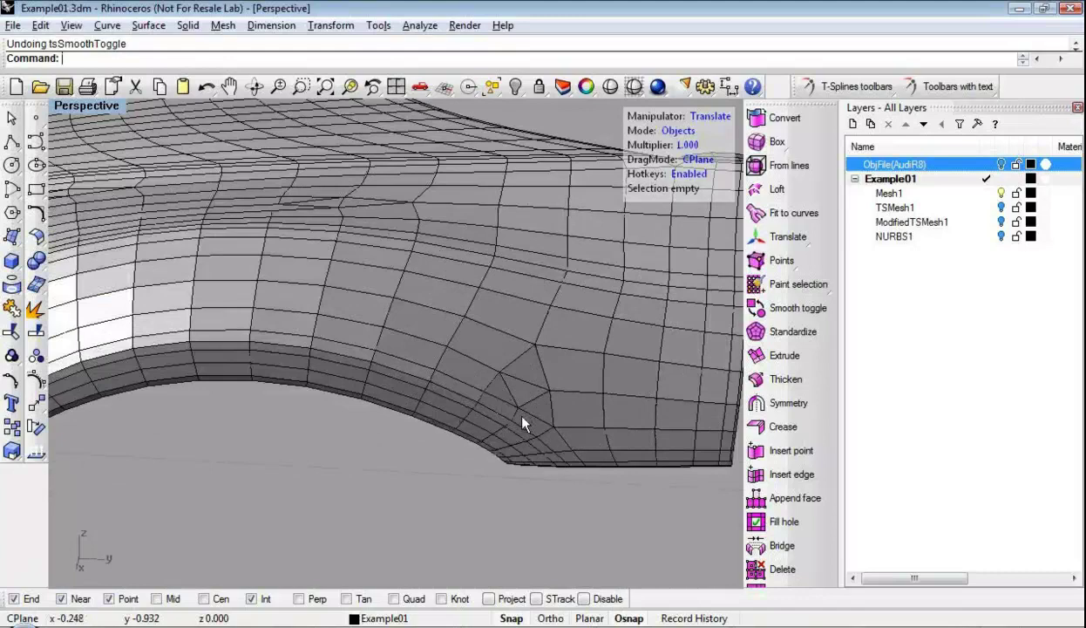
right_drag(502, 412, 487, 411)
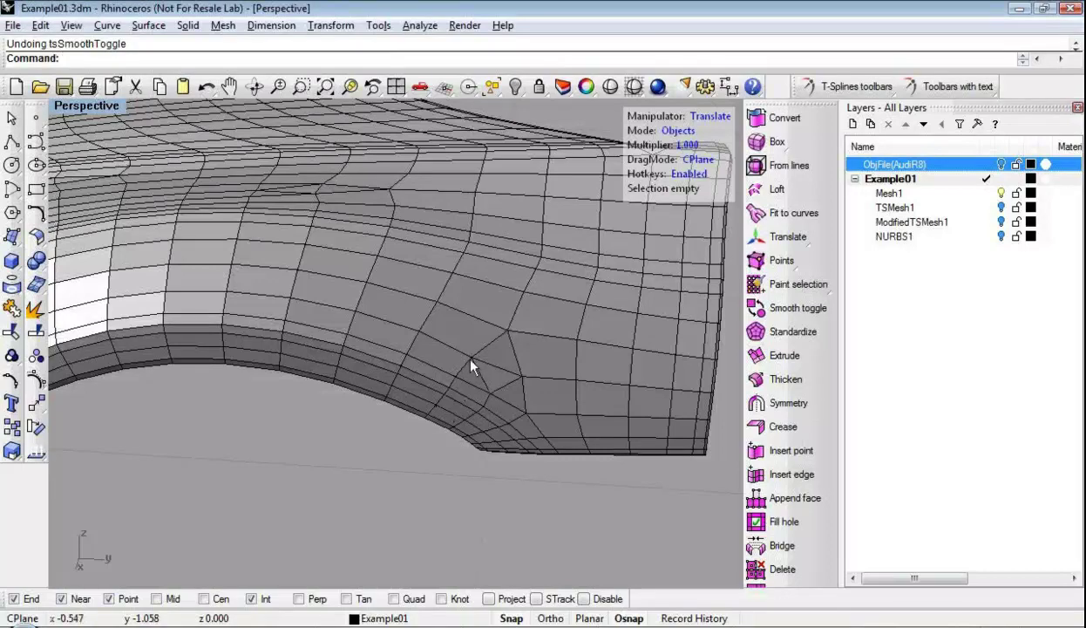
scroll(476, 370, up, 3)
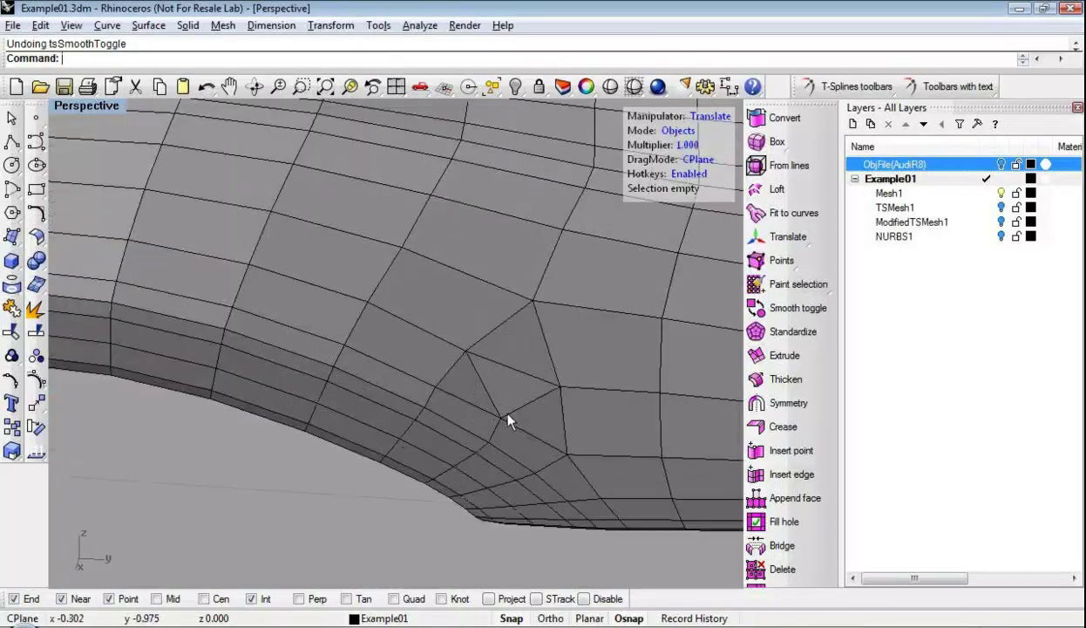
shift+right_drag(520, 394, 457, 397)
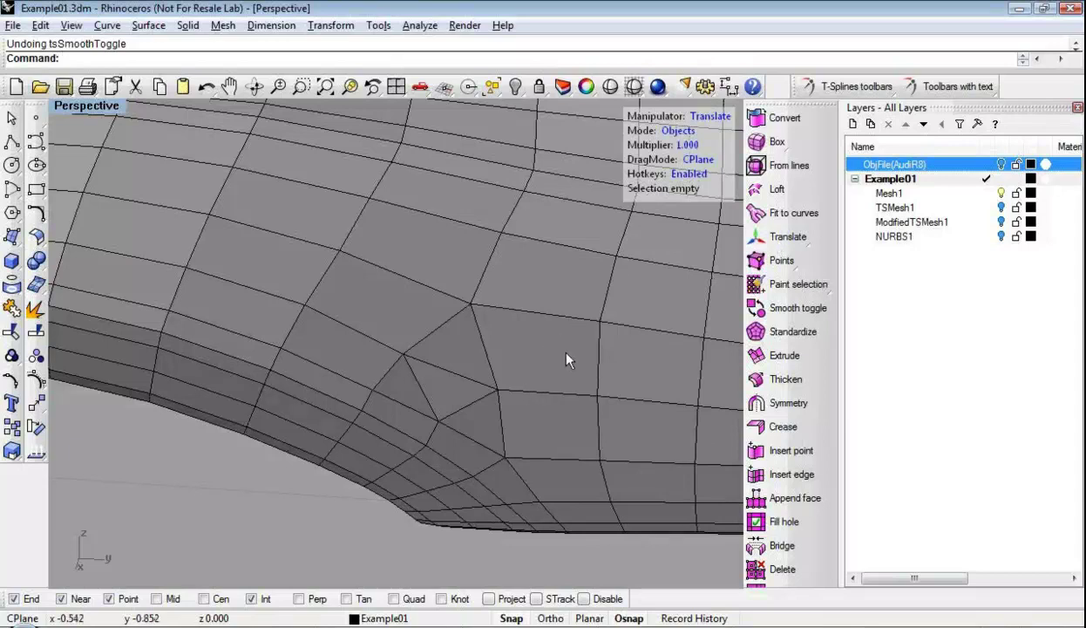
click(669, 131)
click(670, 134)
click(429, 413)
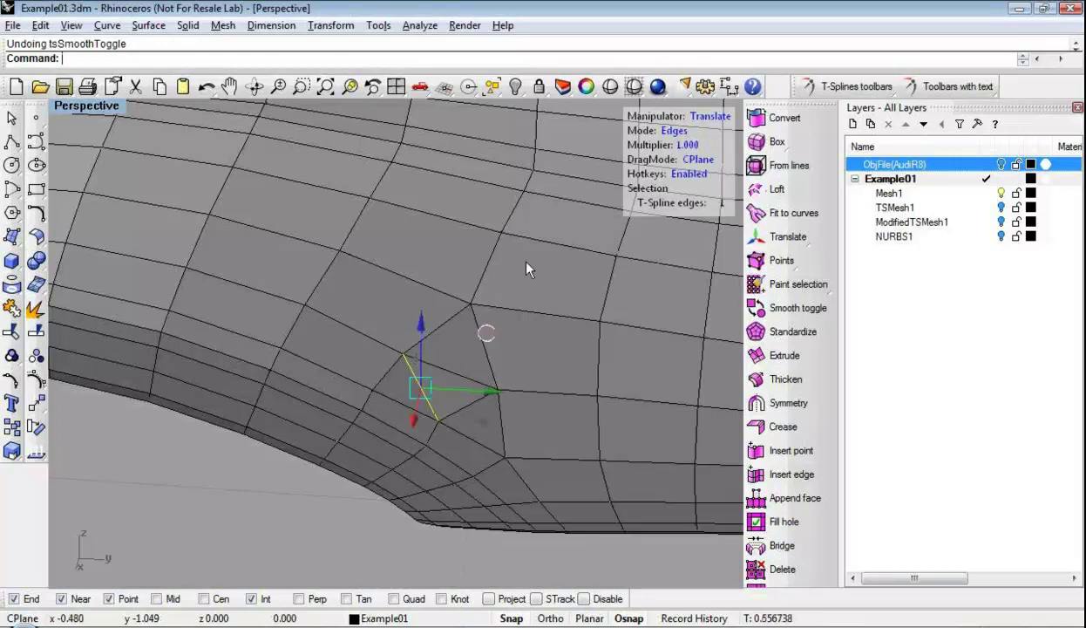
shift+click(448, 373)
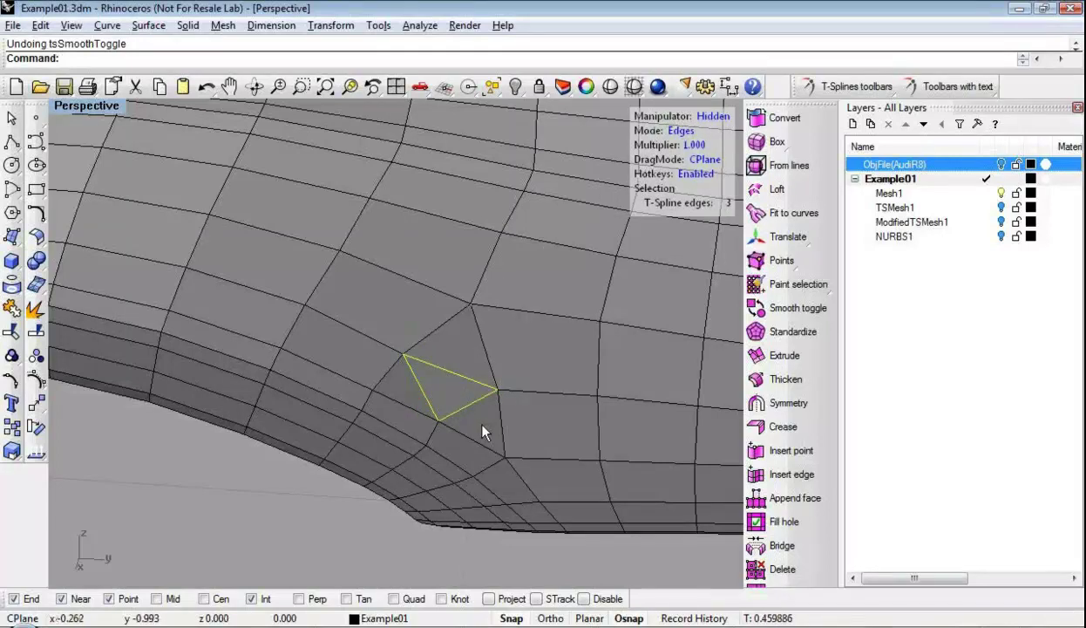
key(Delete)
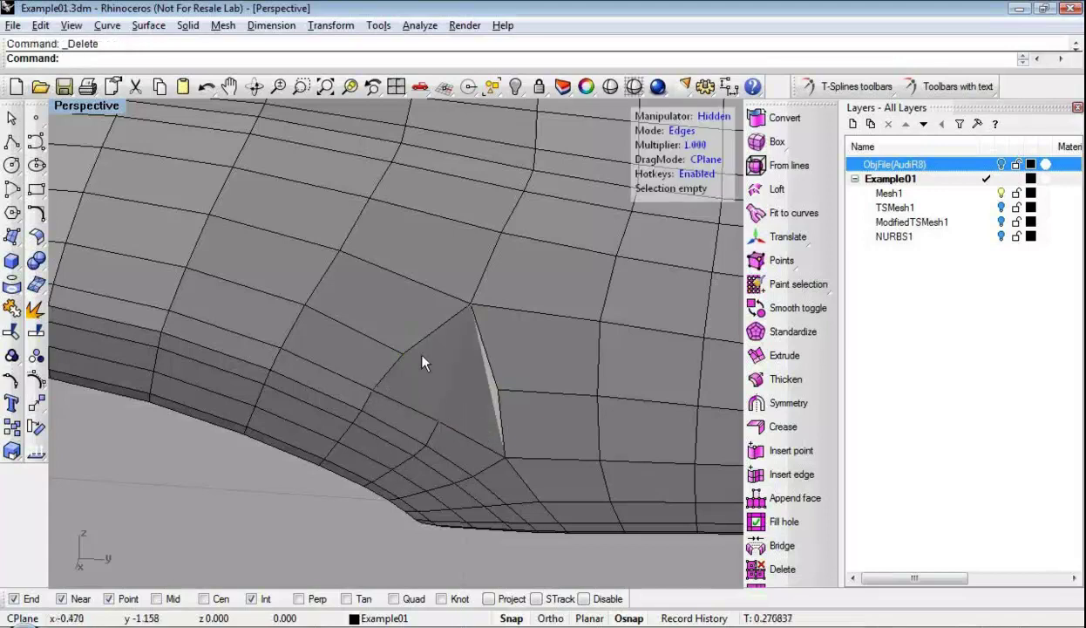
click(436, 329)
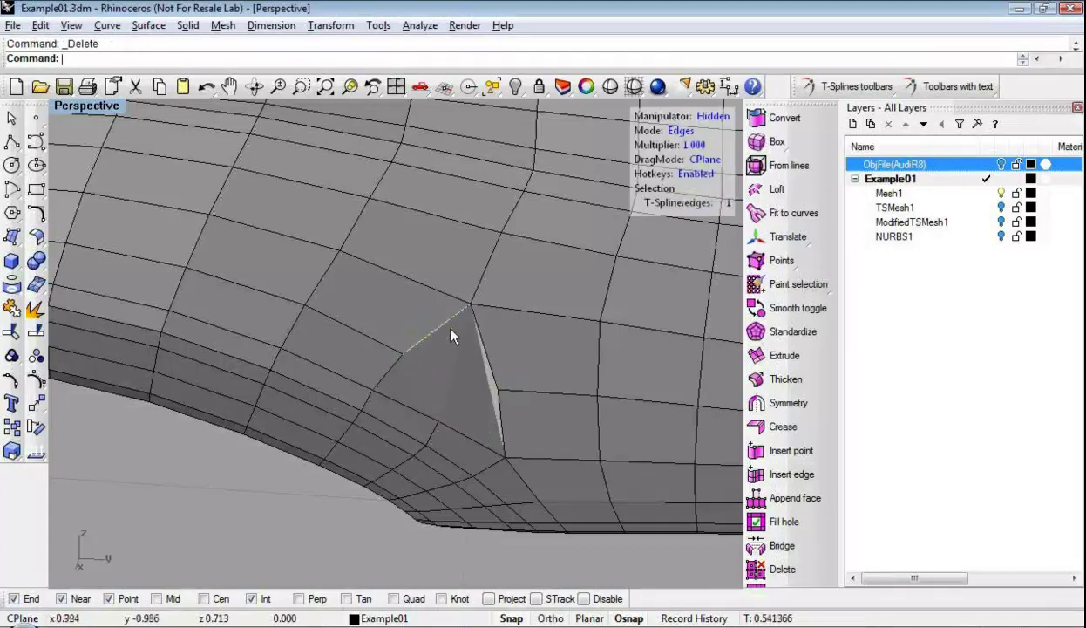
key(Delete)
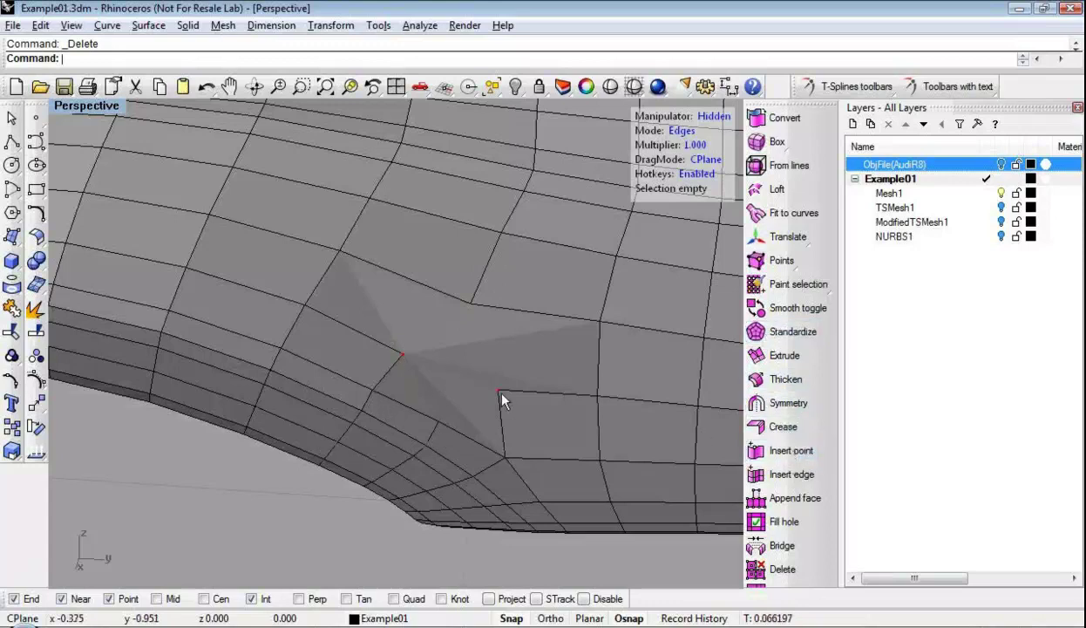
Insert two crossing edges between the open vertices behind the wheel arch, using Insert Point with the Simple insertion type
click(780, 457)
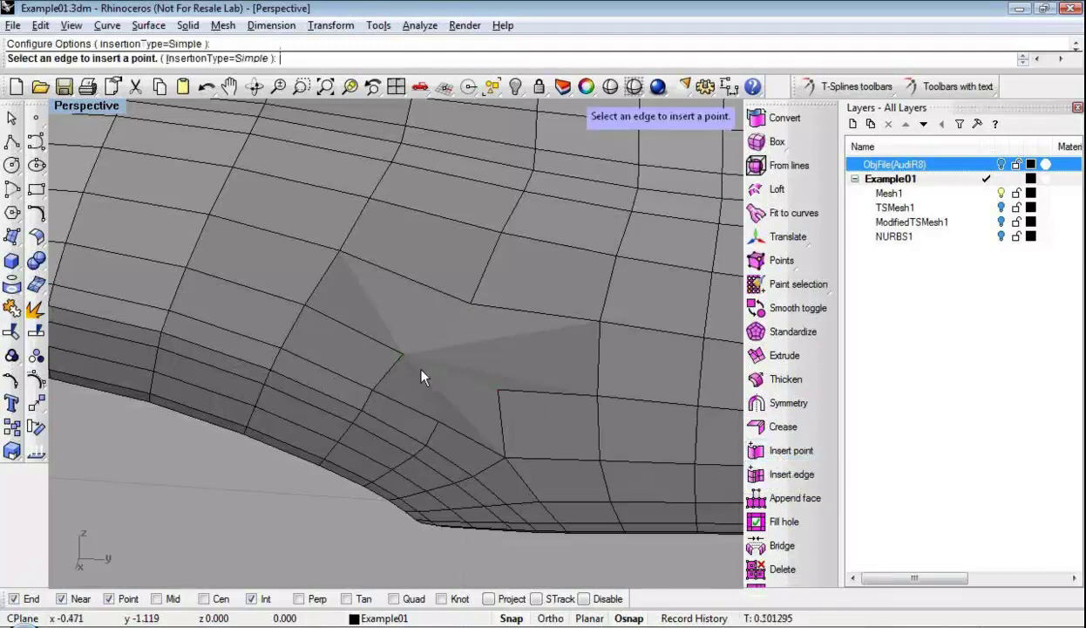
click(402, 354)
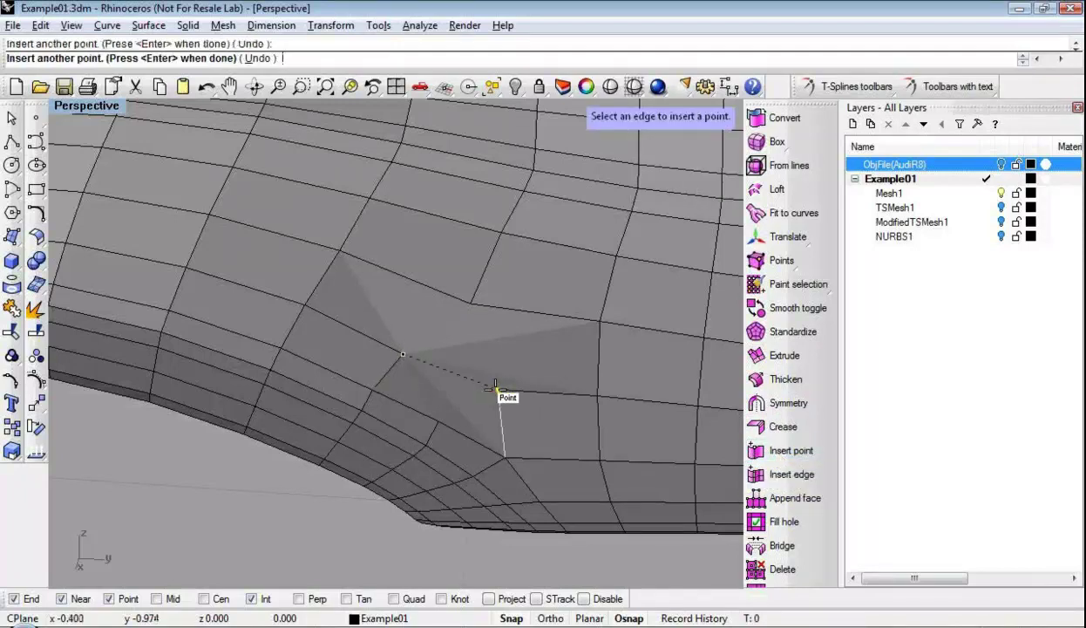
key(Return)
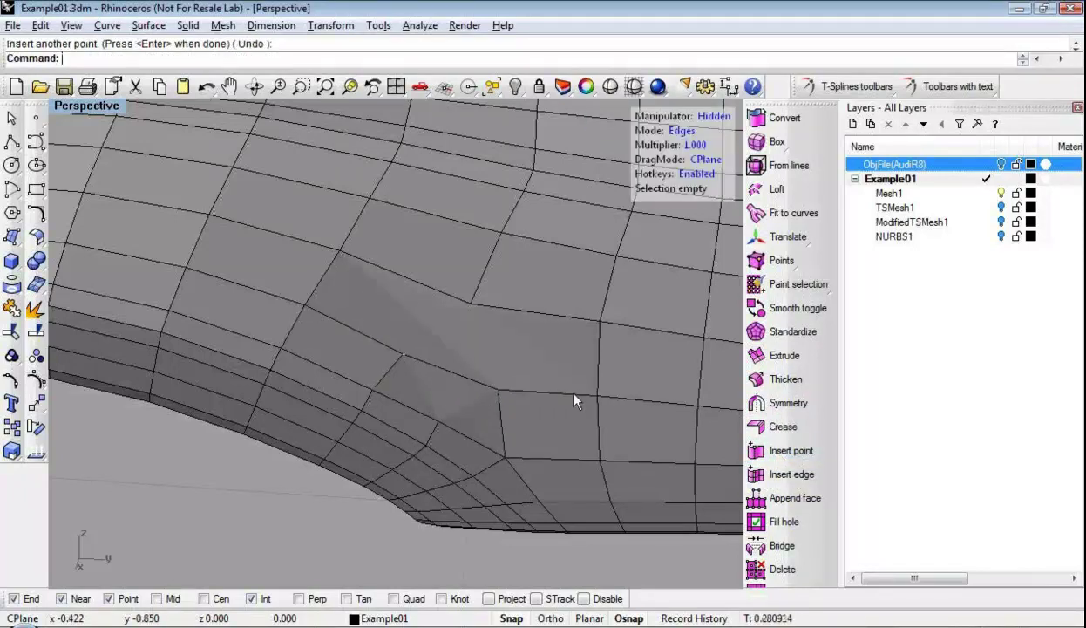
click(792, 452)
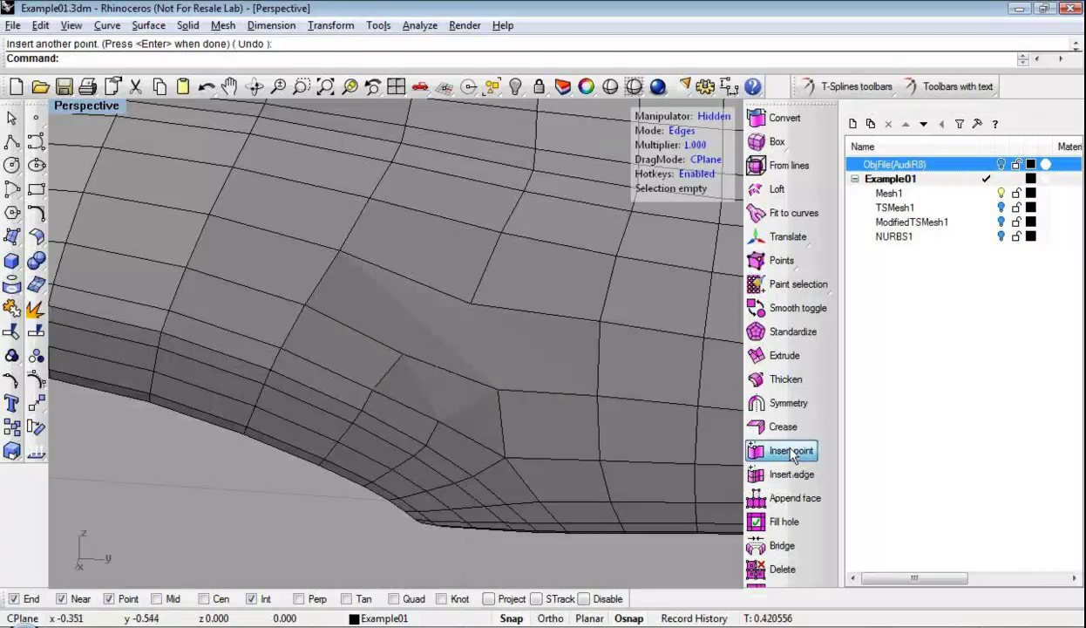
click(438, 421)
click(469, 301)
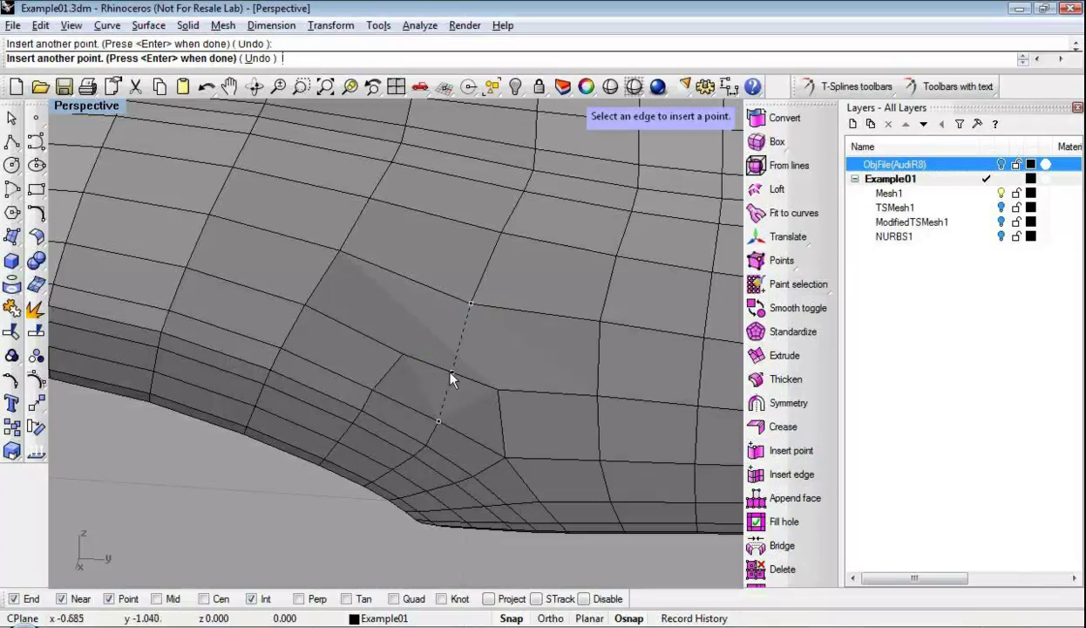
key(Return)
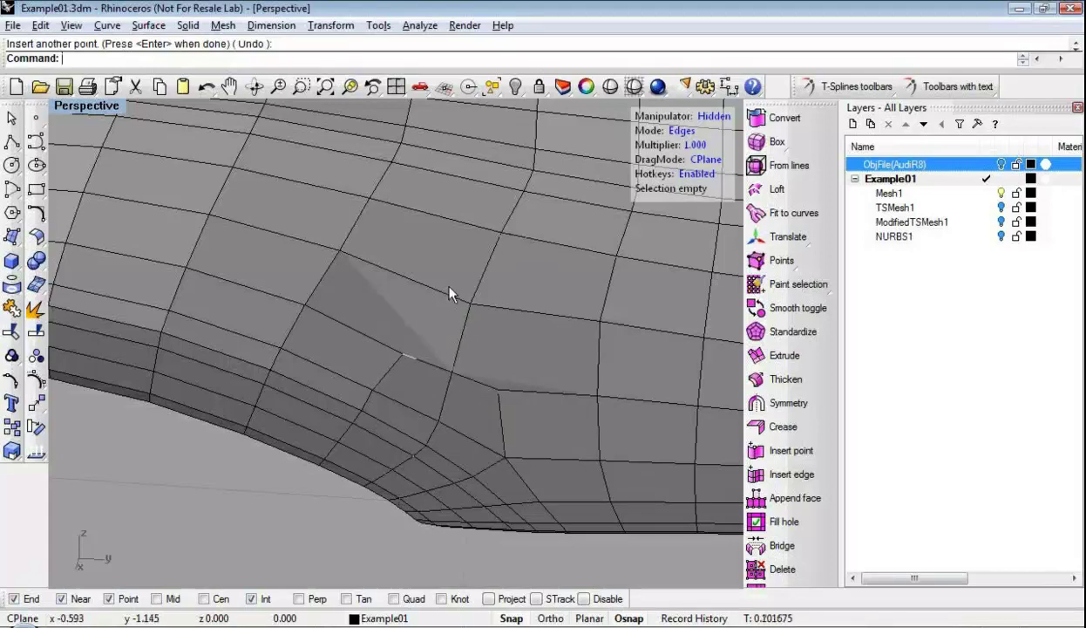
Delete the four diagonal edges of the triangular faces on the fender side above the wheel arch
scroll(530, 266, down, 5)
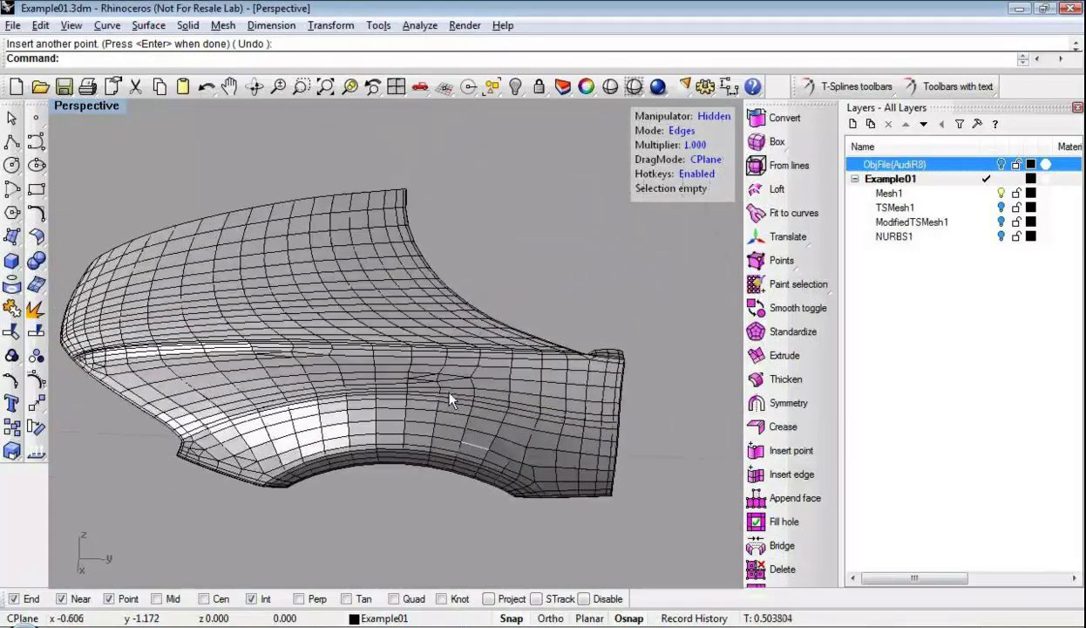
scroll(450, 399, up, 6)
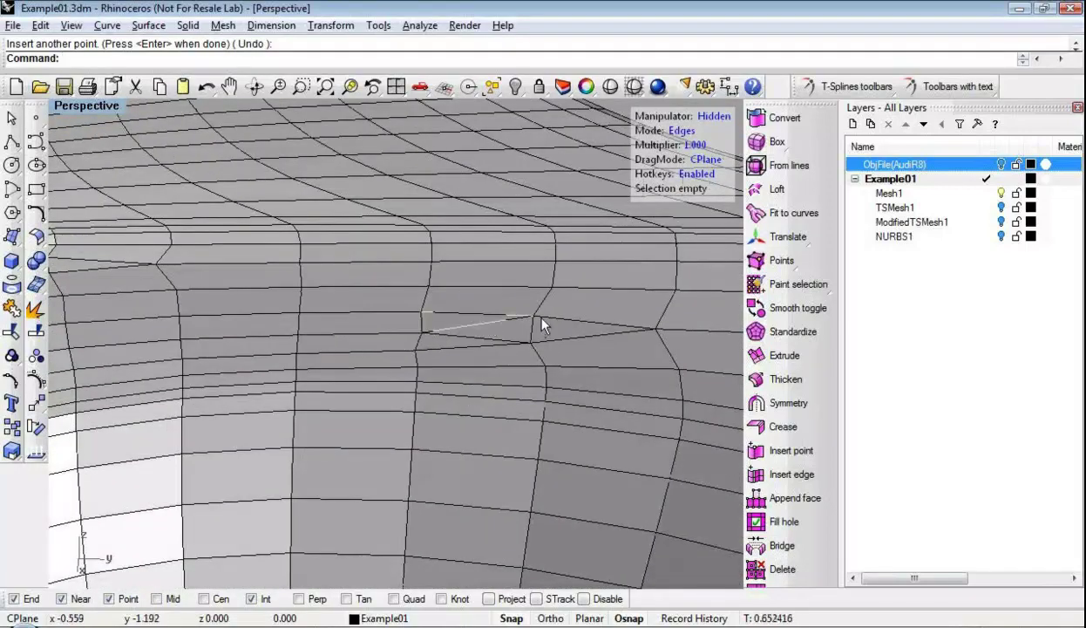
shift+right_drag(679, 336, 567, 367)
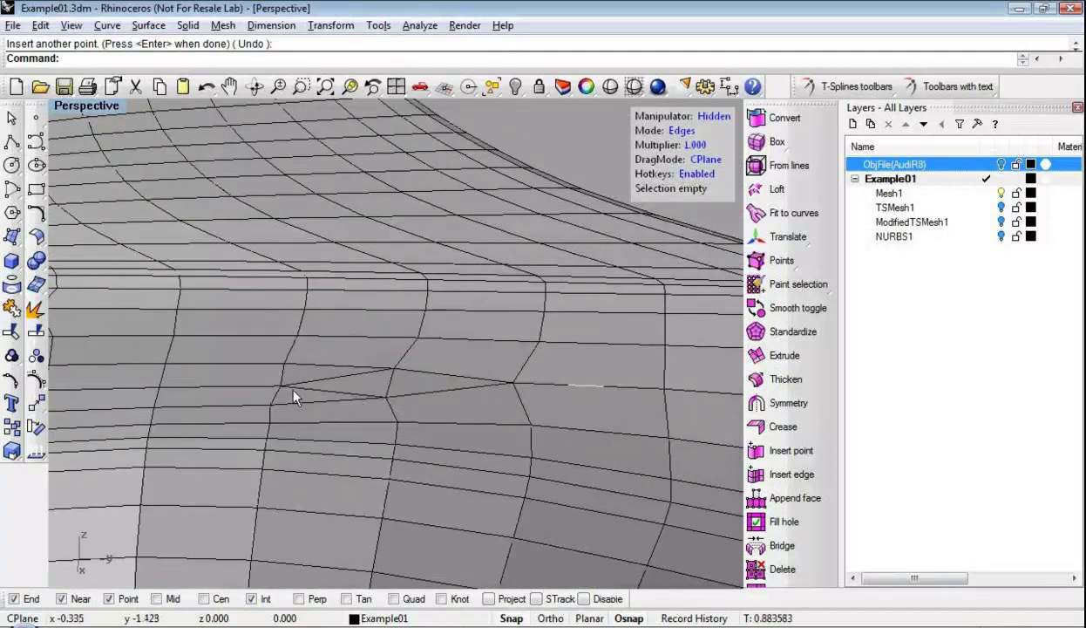
click(345, 377)
shift+click(341, 392)
shift+click(432, 391)
shift+click(438, 375)
key(Delete)
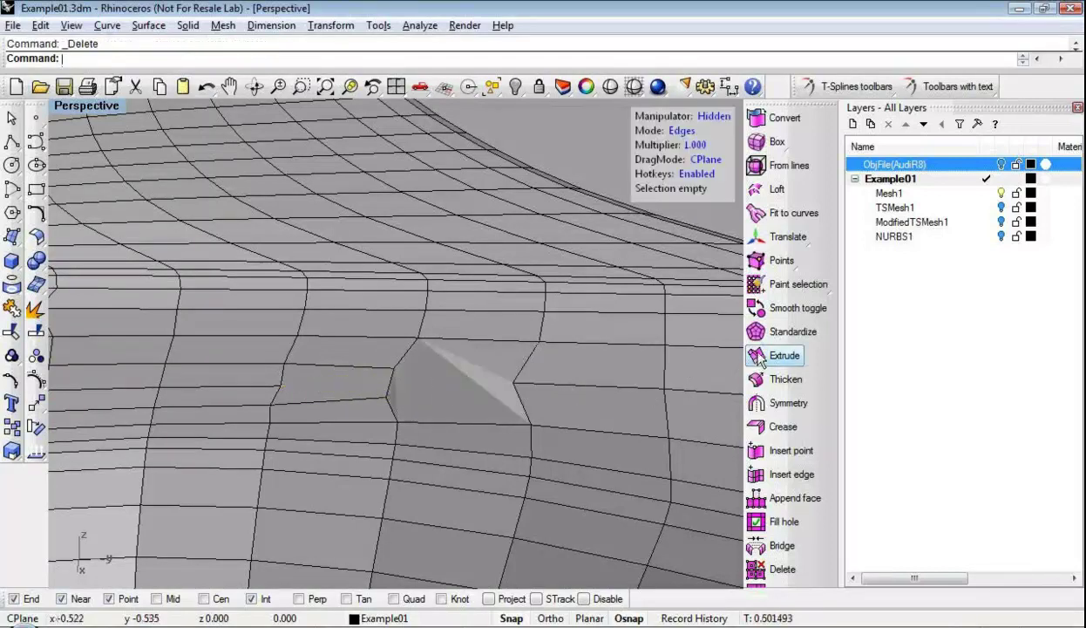
Insert one continuous edge across the cleared faces above the wheel arch, joining the vertices at both ends
click(782, 448)
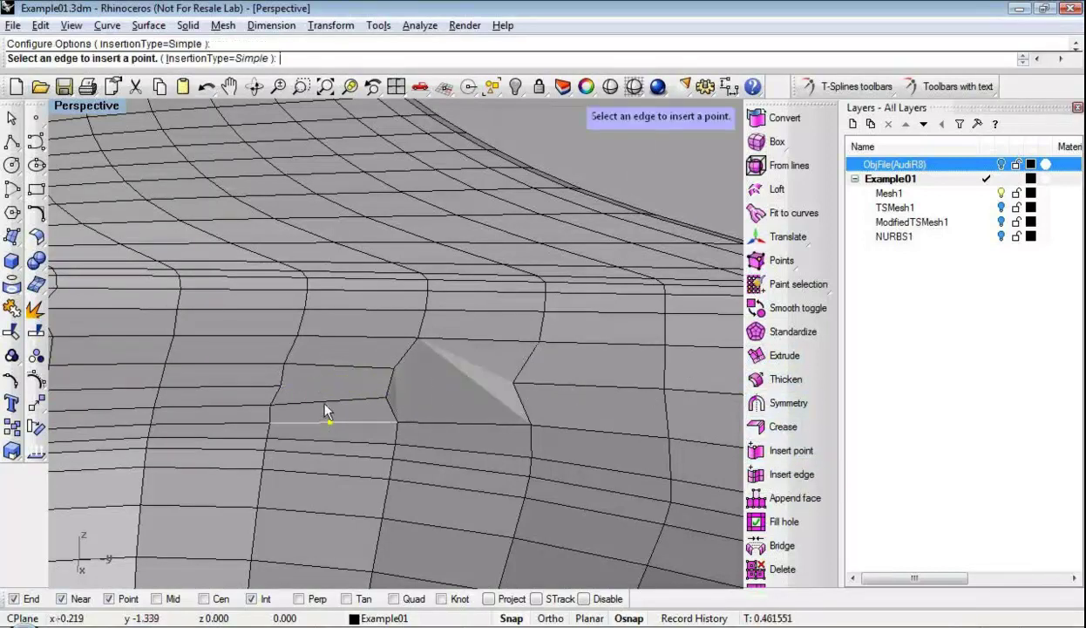
click(279, 384)
click(511, 382)
key(Return)
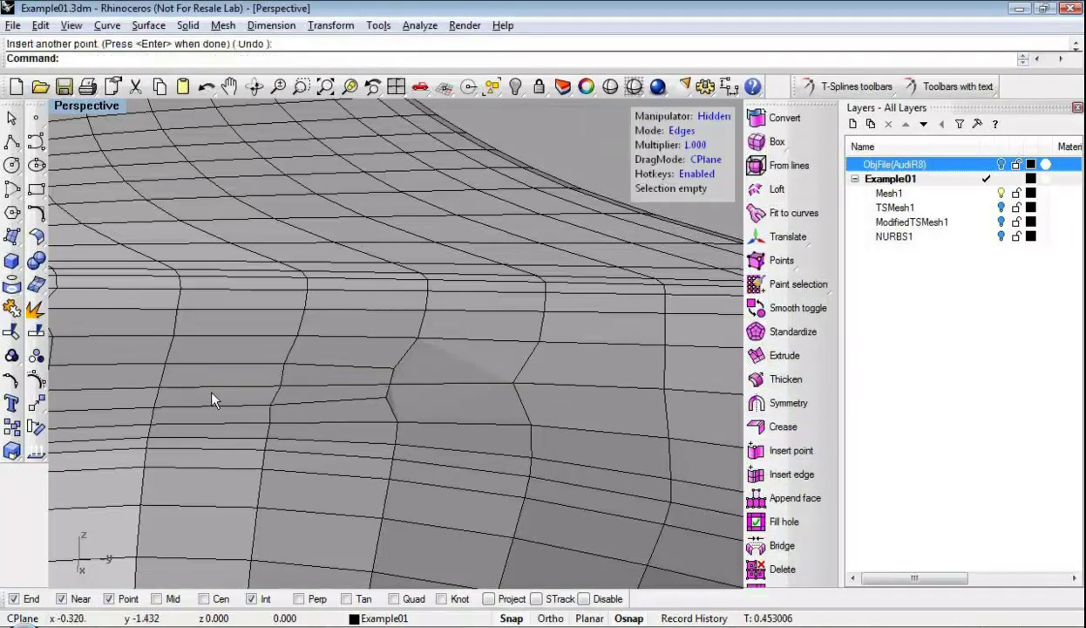
Delete the four edges forming the narrow triangular faces just below the fender's forward crease line
scroll(454, 401, down, 12)
right_drag(453, 403, 363, 424)
scroll(382, 392, up, 12)
scroll(357, 422, up, 3)
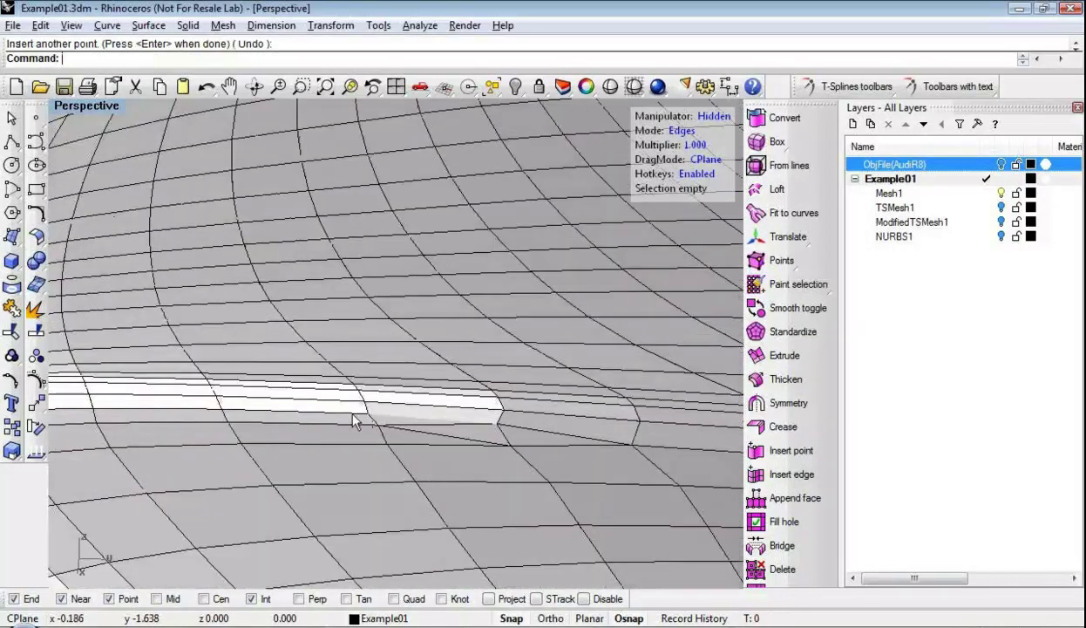
right_drag(662, 444, 504, 460)
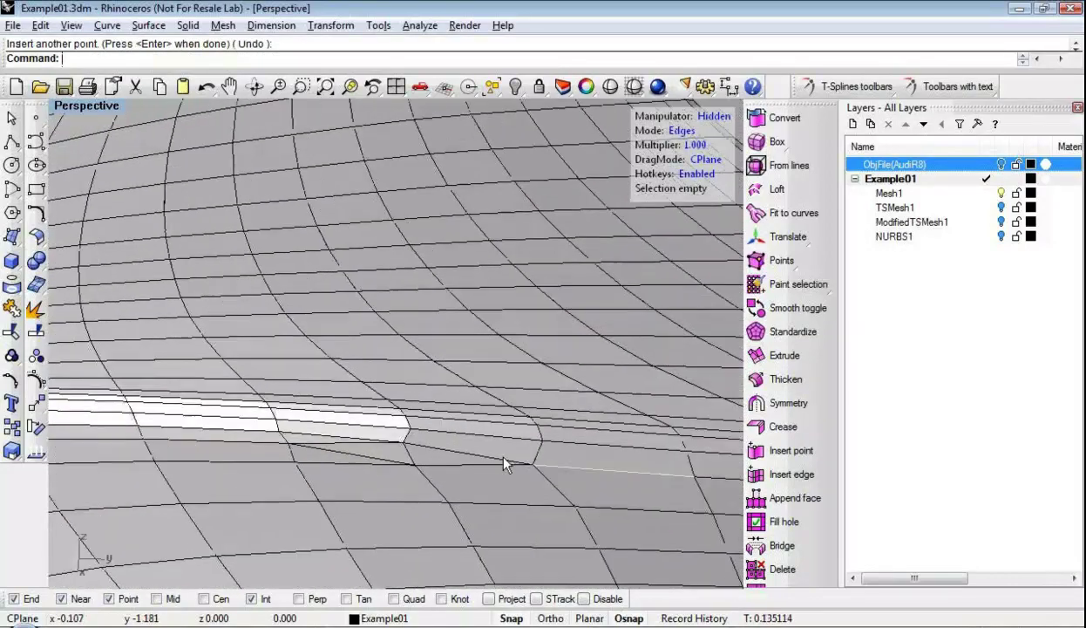
click(371, 454)
shift+click(349, 442)
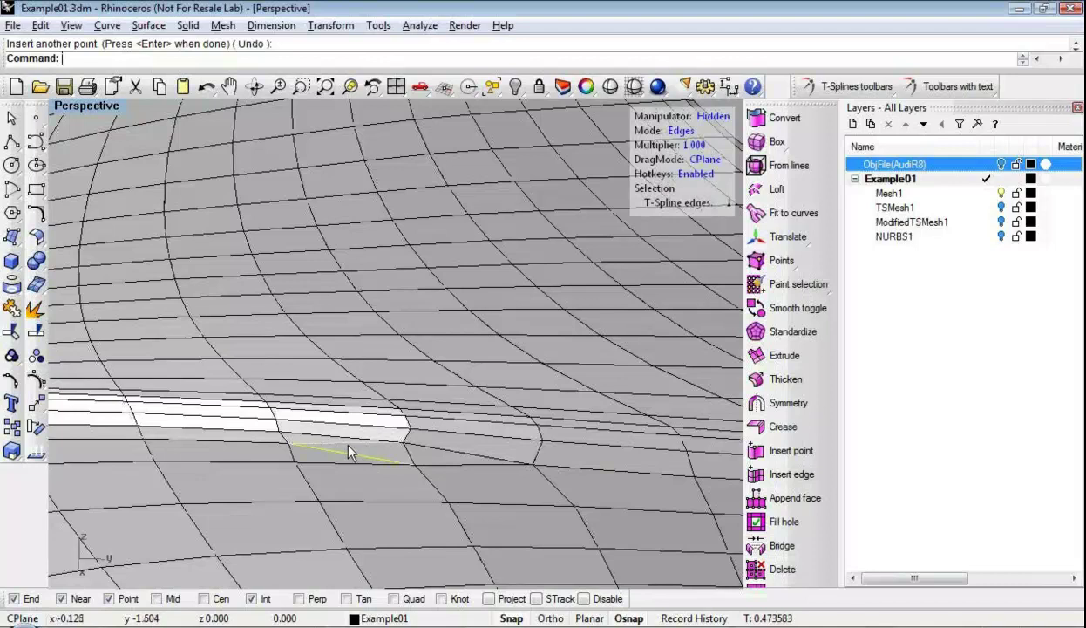
shift+click(451, 465)
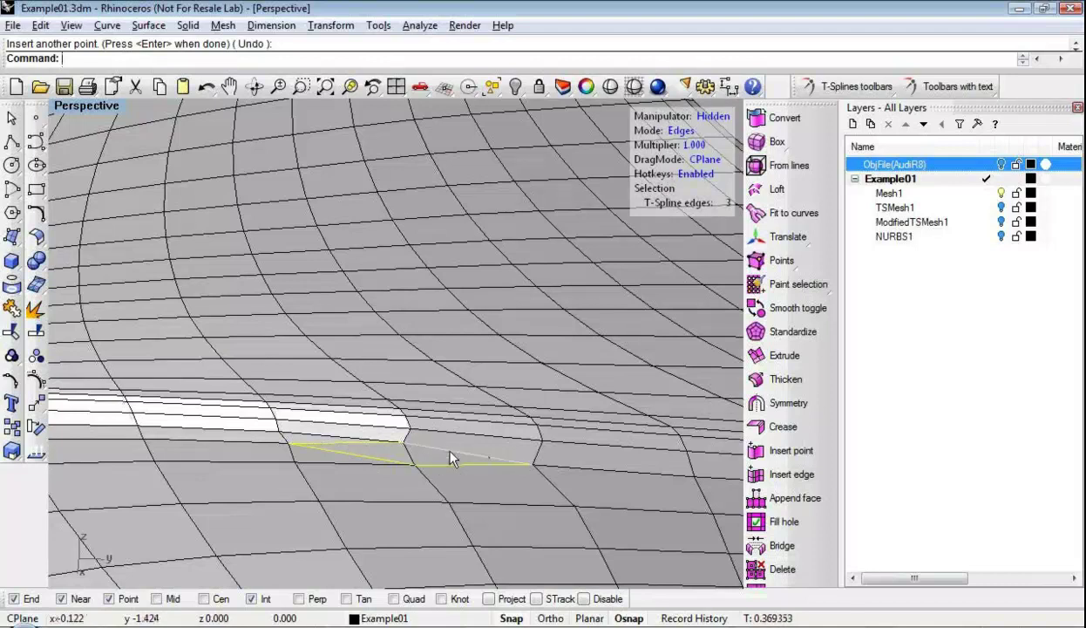
key(Delete)
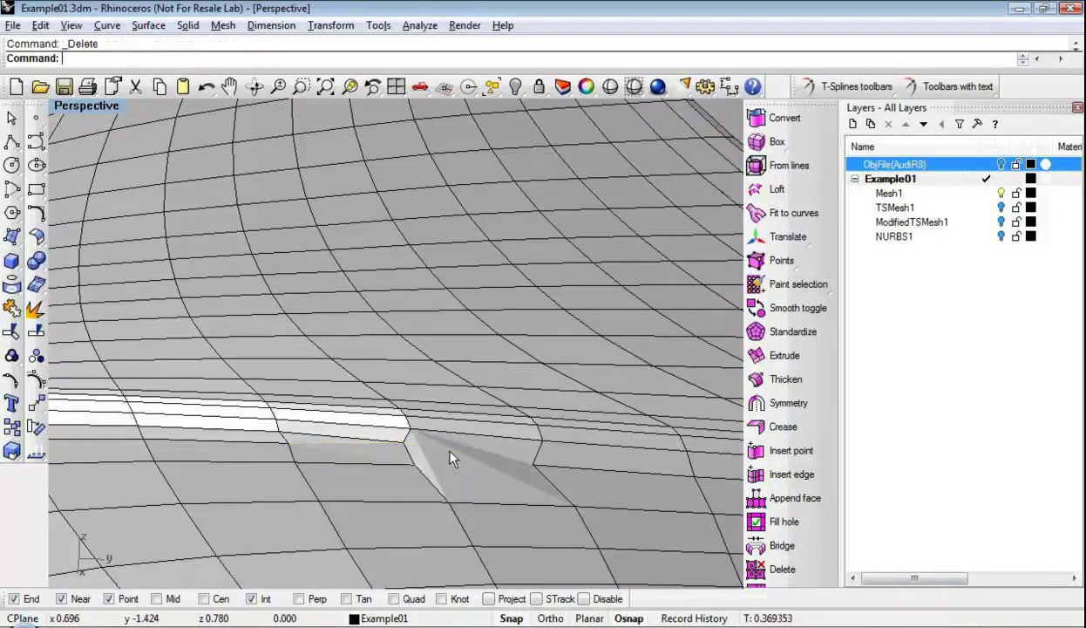
Insert one continuous edge across the cleared faces below the forward crease line, joining the vertices at both ends
click(782, 454)
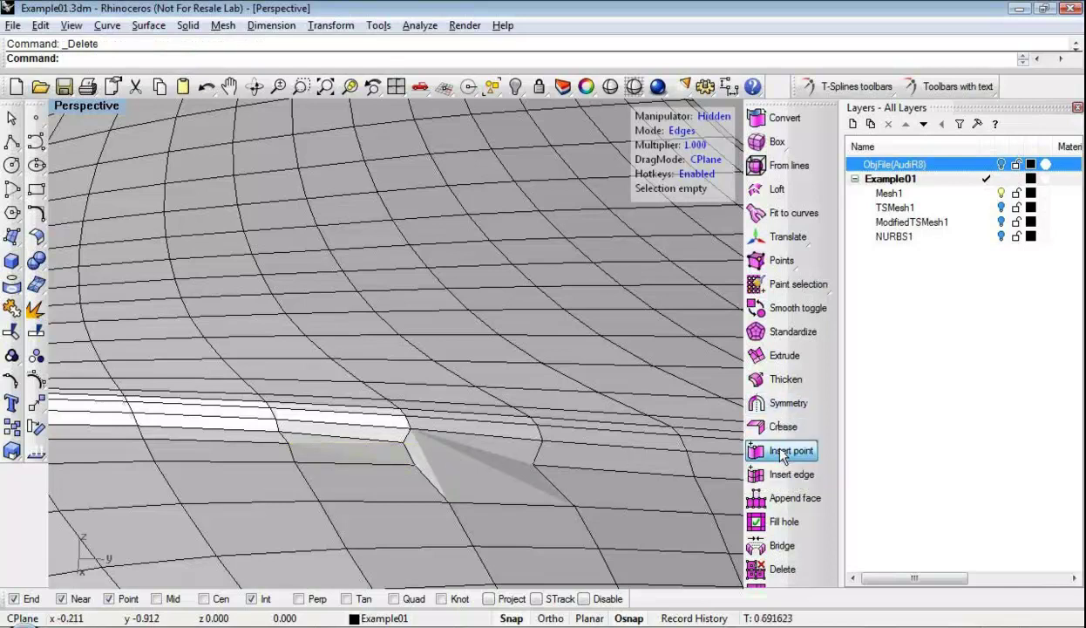
click(288, 443)
click(532, 464)
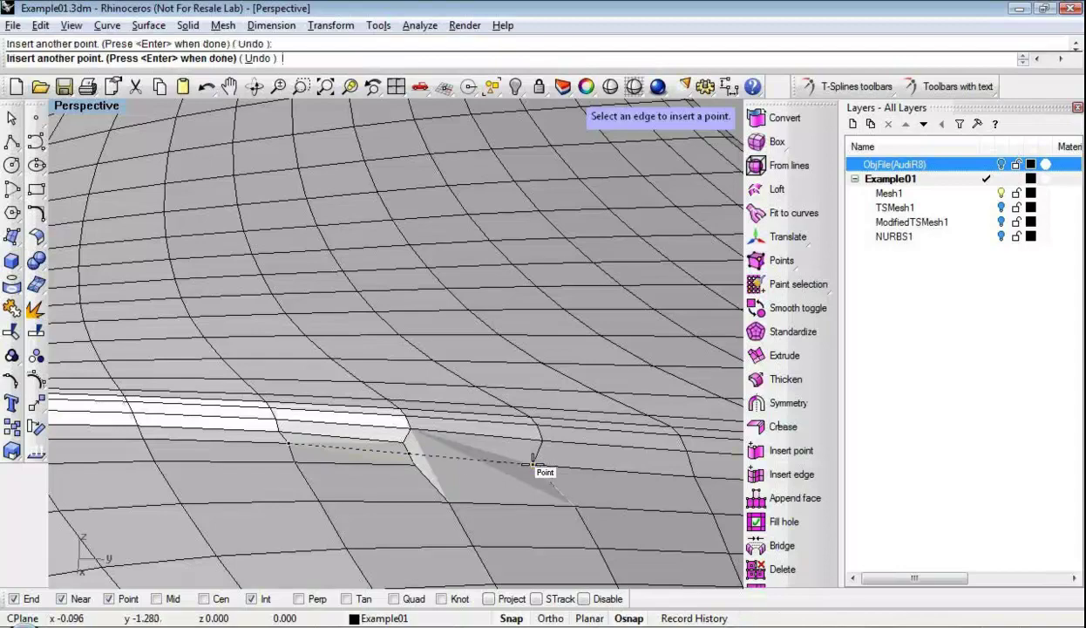
key(Return)
Delete the two diagonal edges forming triangular faces at the fender's front tip, beside the wheel arch
scroll(308, 443, down, 5)
right_drag(308, 442, 366, 425)
scroll(465, 483, up, 3)
scroll(384, 472, up, 2)
scroll(397, 454, up, 3)
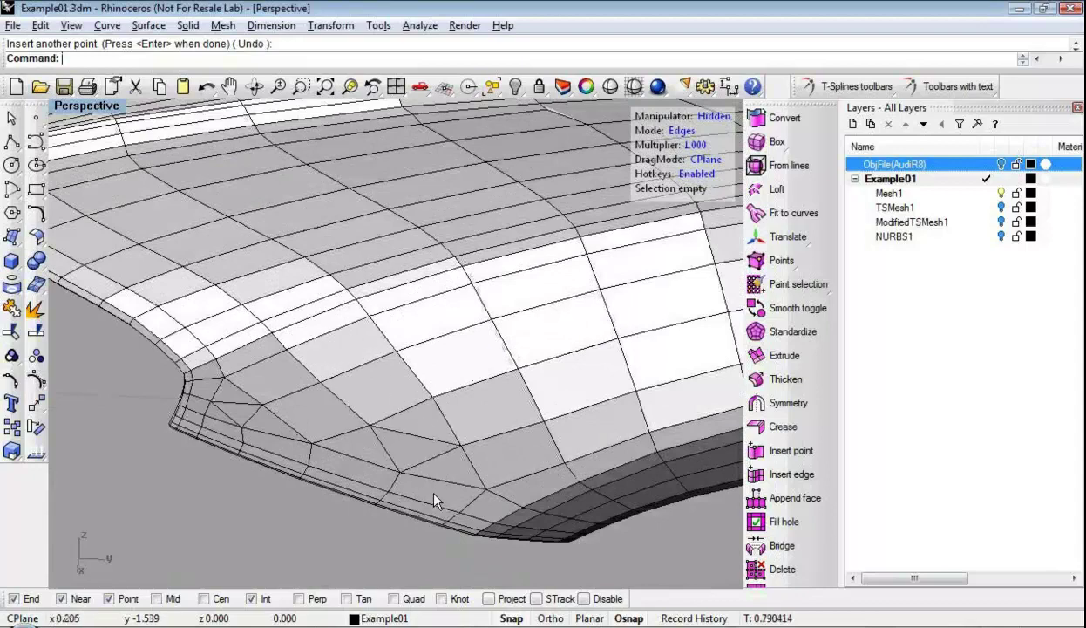
click(411, 440)
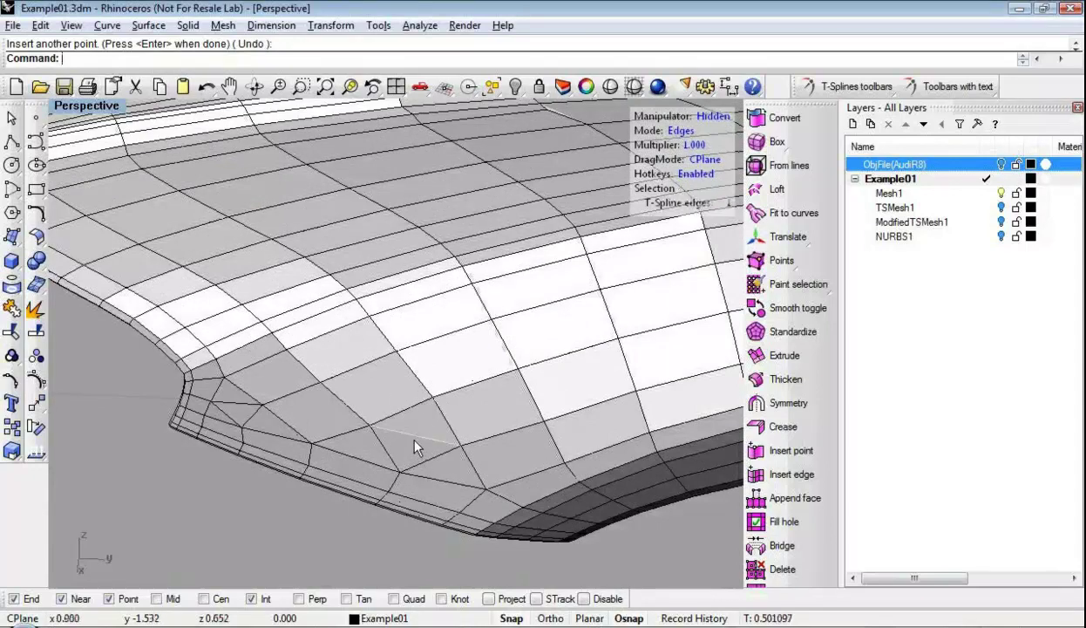
click(241, 407)
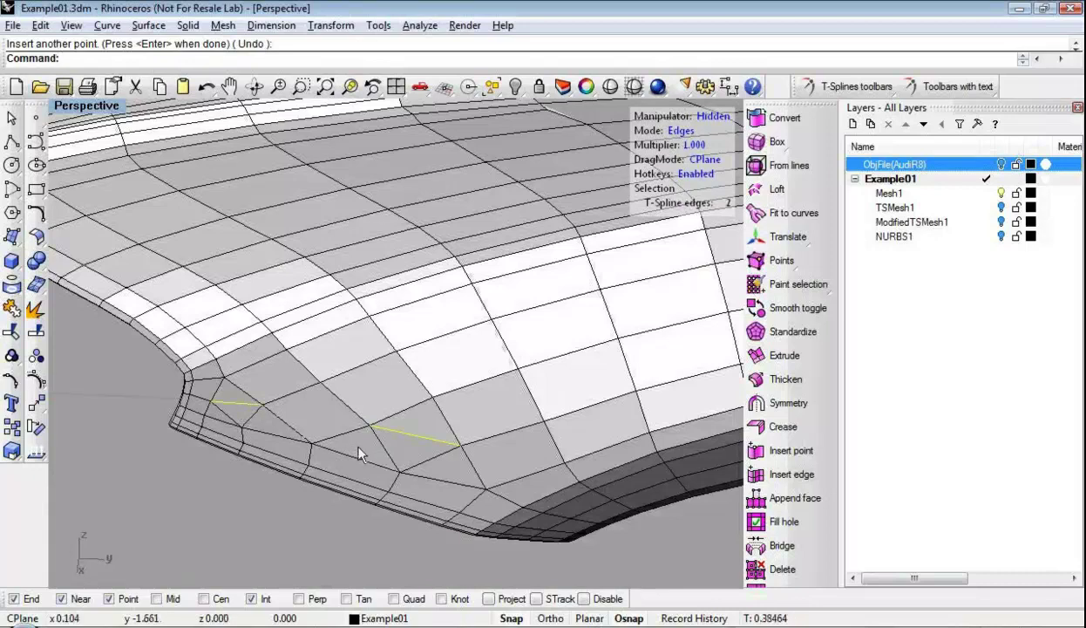
key(Delete)
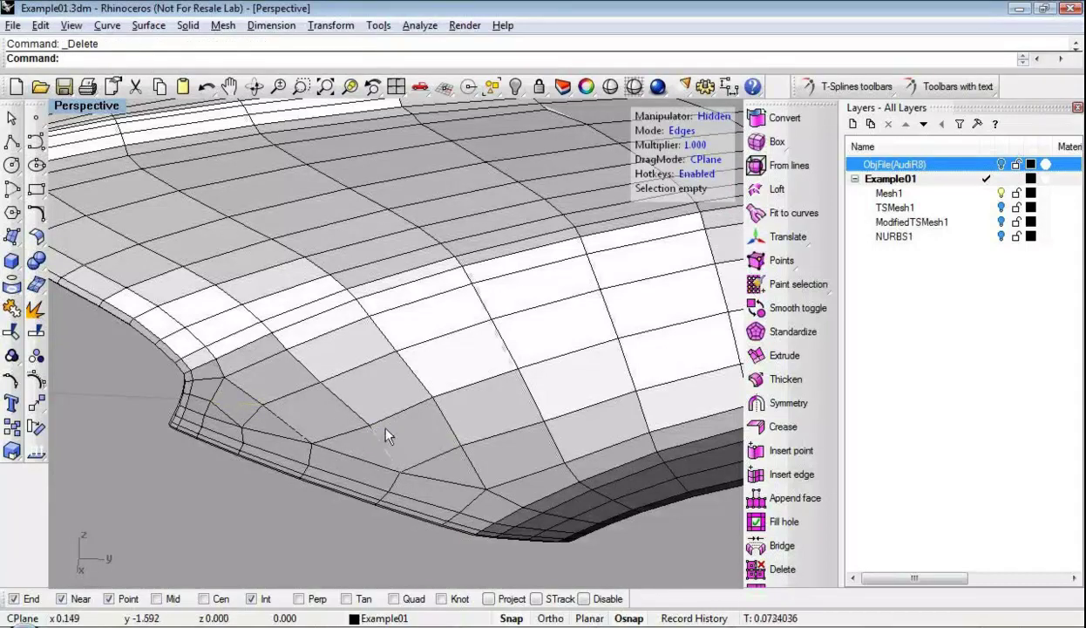
Delete the two diagonal edges forming triangular faces along the hood's front border, below the crease line
right_drag(247, 441, 426, 422)
click(410, 426)
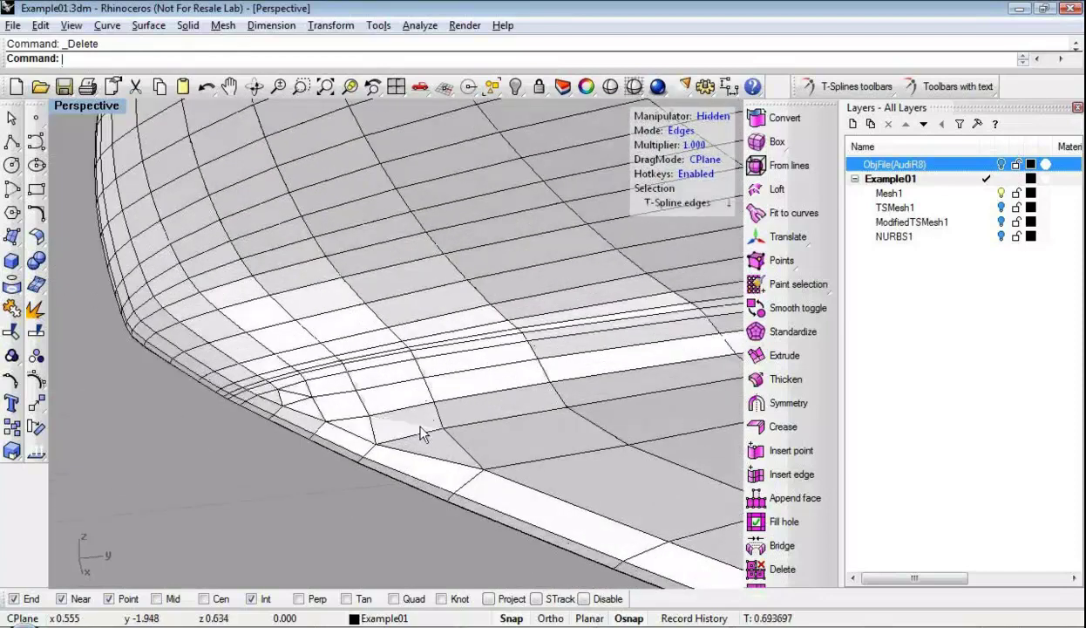
key(Delete)
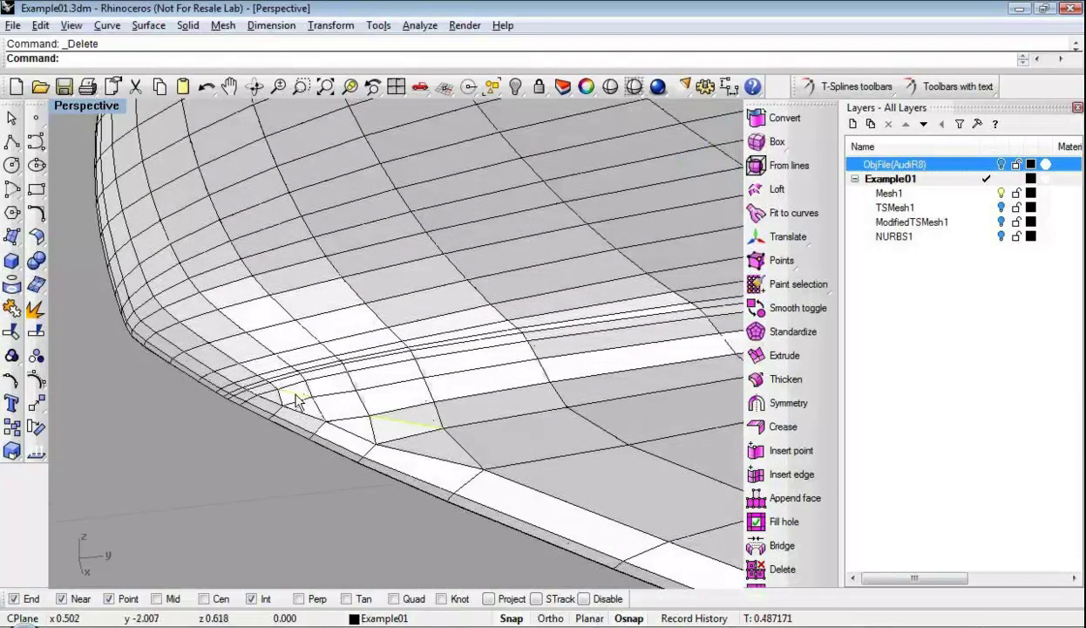
Examine the fender's front tip, crease line and the area behind the wheel arch for remaining triangular faces
right_drag(498, 452, 270, 469)
right_drag(210, 449, 256, 463)
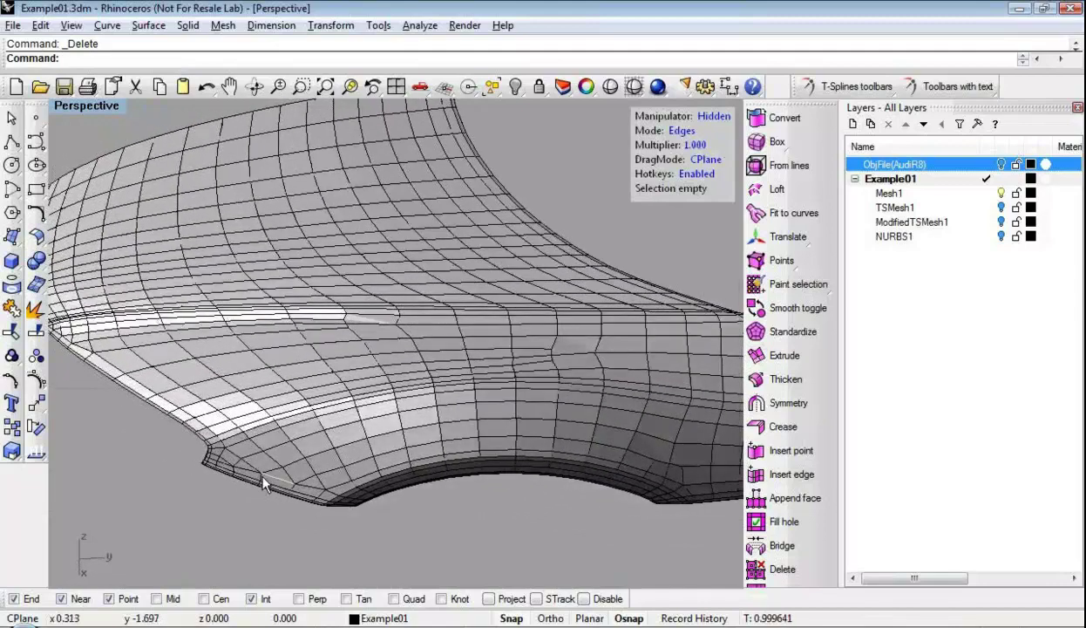
scroll(298, 493, up, 2)
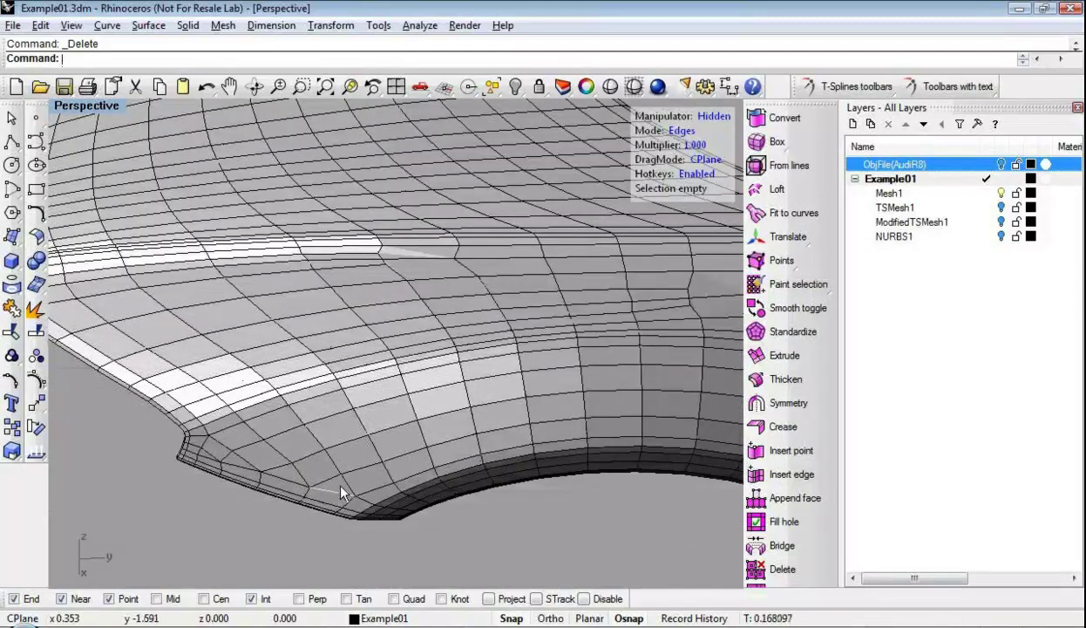
scroll(249, 473, up, 2)
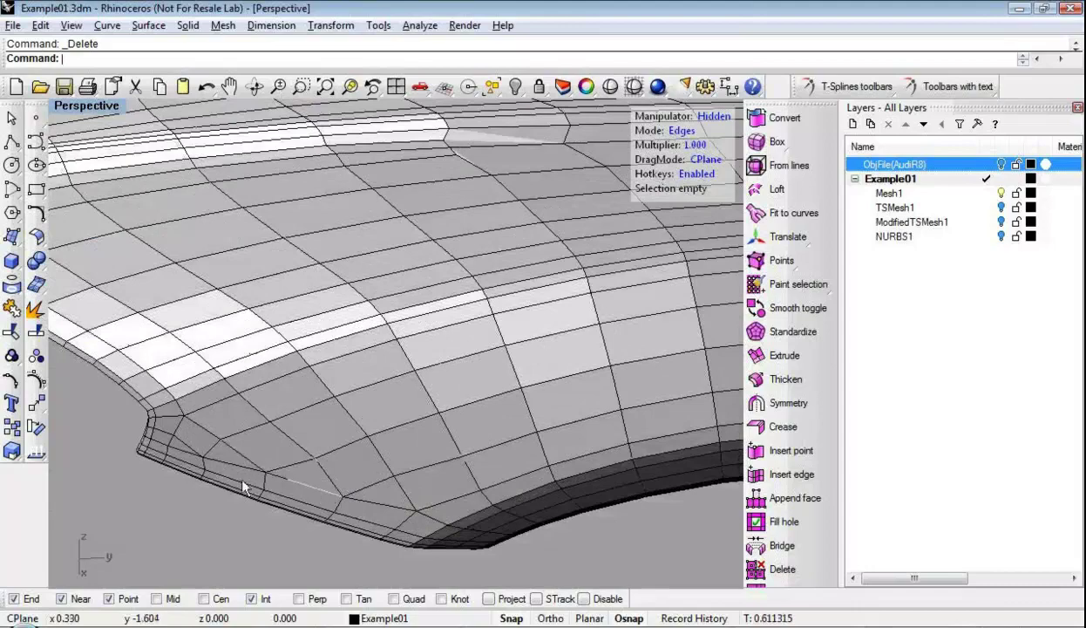
scroll(214, 475, down, 2)
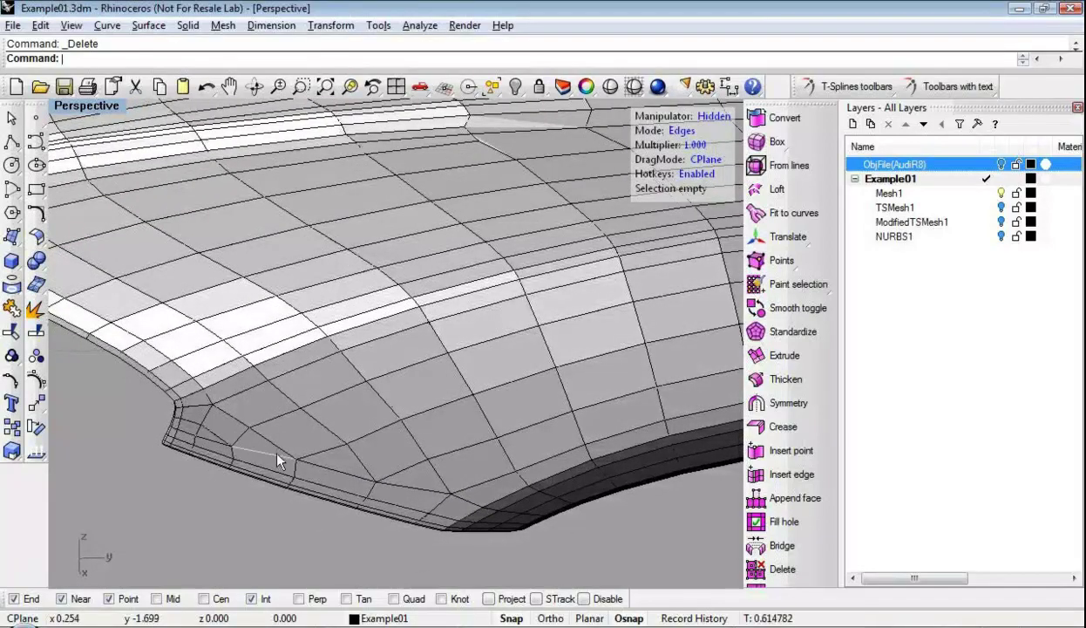
scroll(336, 486, down, 2)
mouse_move(336, 488)
right_down()
mouse_move(440, 519)
mouse_move(325, 499)
right_up()
right_drag(482, 457, 436, 455)
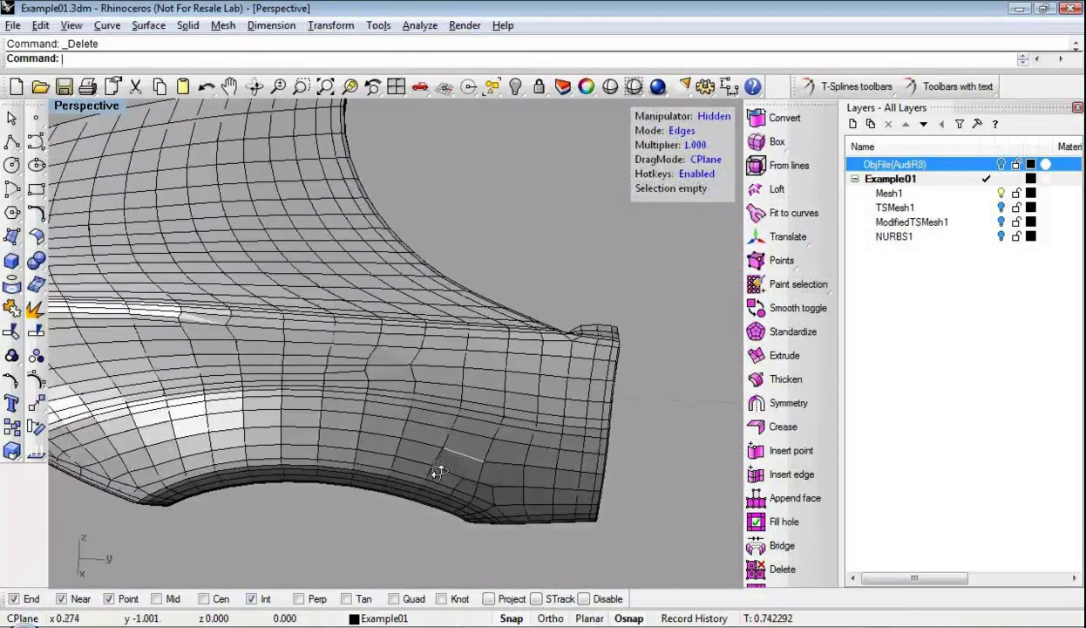
scroll(362, 362, up, 3)
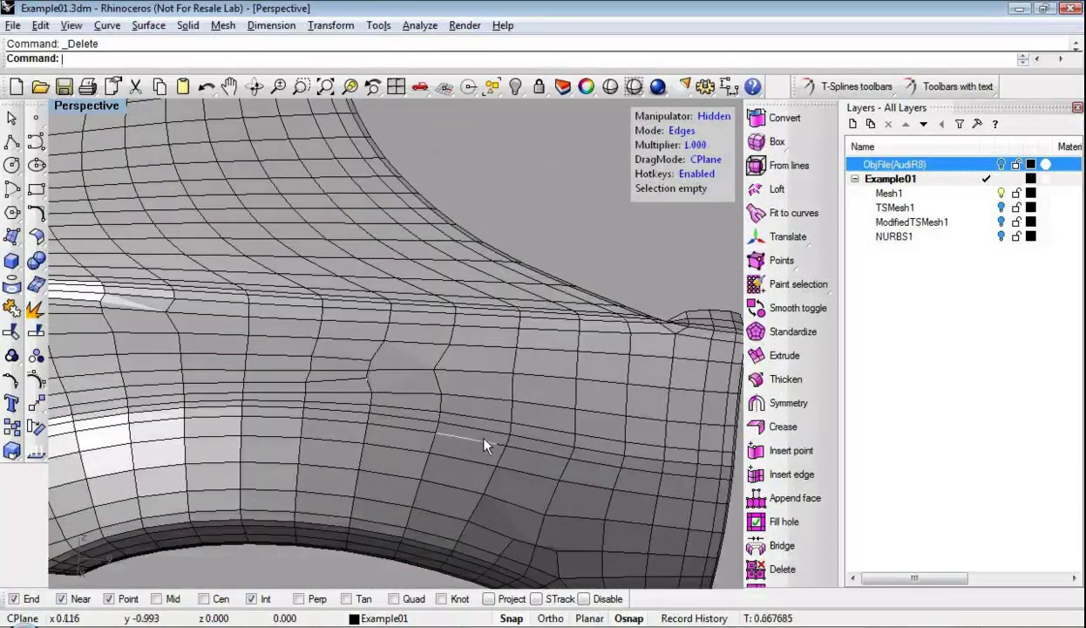
right_drag(478, 436, 528, 417)
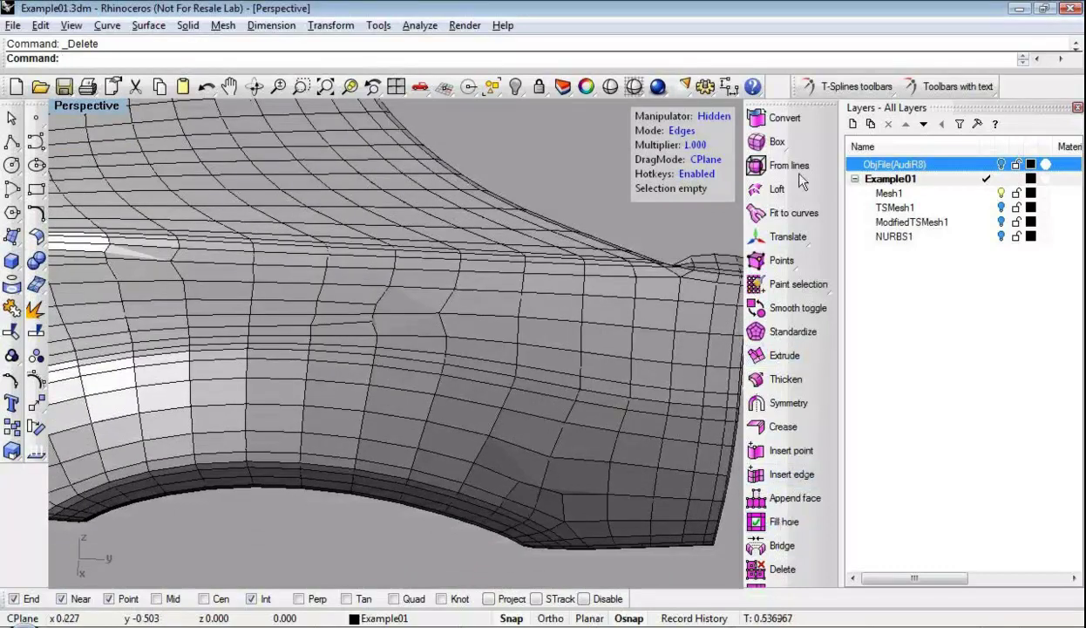
Undock the T-Splines toolbar and widen it into a floating palette that shows all commands
drag(760, 114, 697, 116)
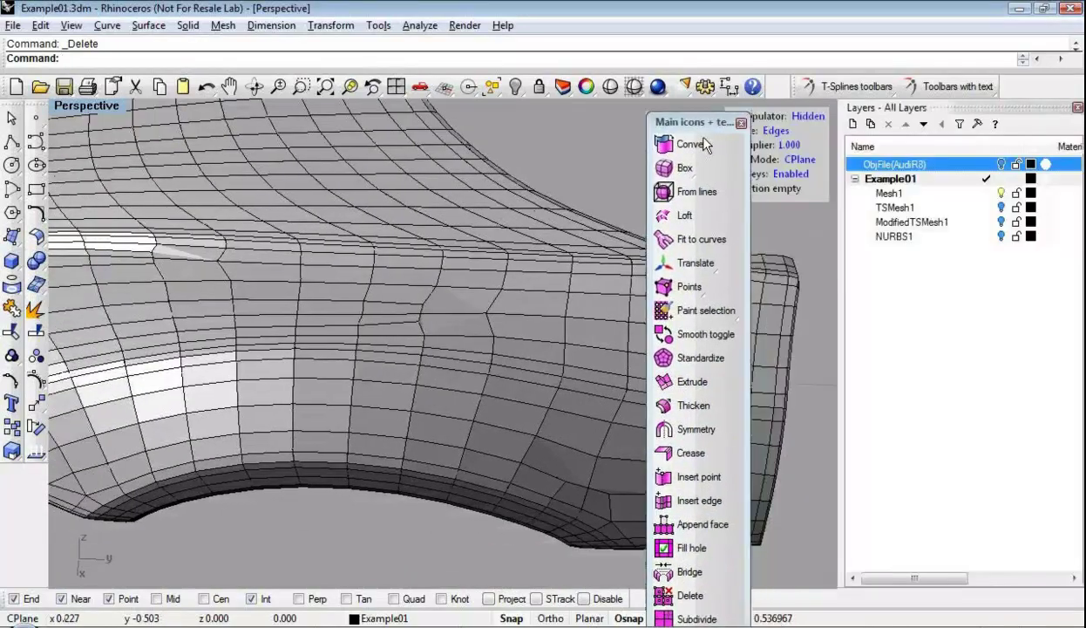
drag(752, 265, 929, 283)
drag(799, 127, 613, 277)
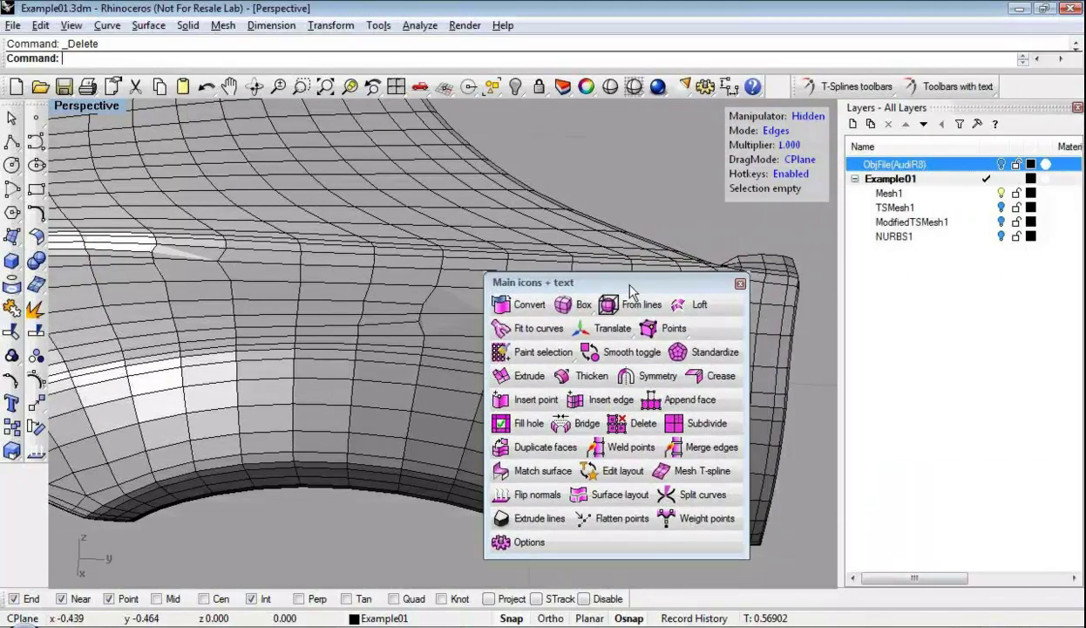
Edit the half hood's T-Spline layout, turning two star points above the wheel arch and two near its rear end into T-points
click(607, 481)
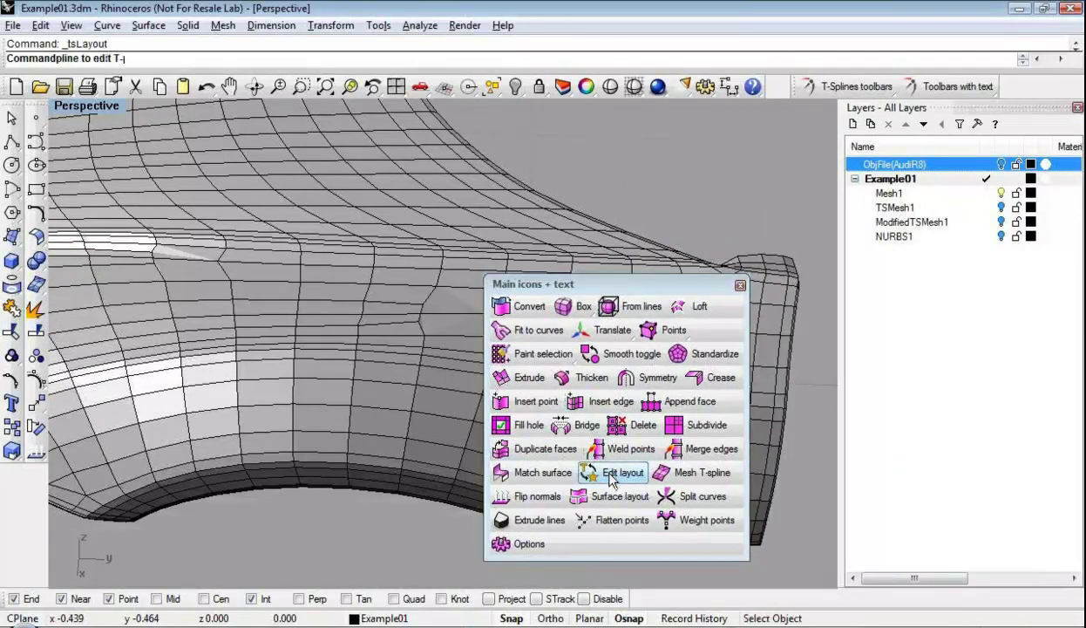
click(523, 271)
drag(526, 286, 579, 296)
right_drag(497, 366, 283, 267)
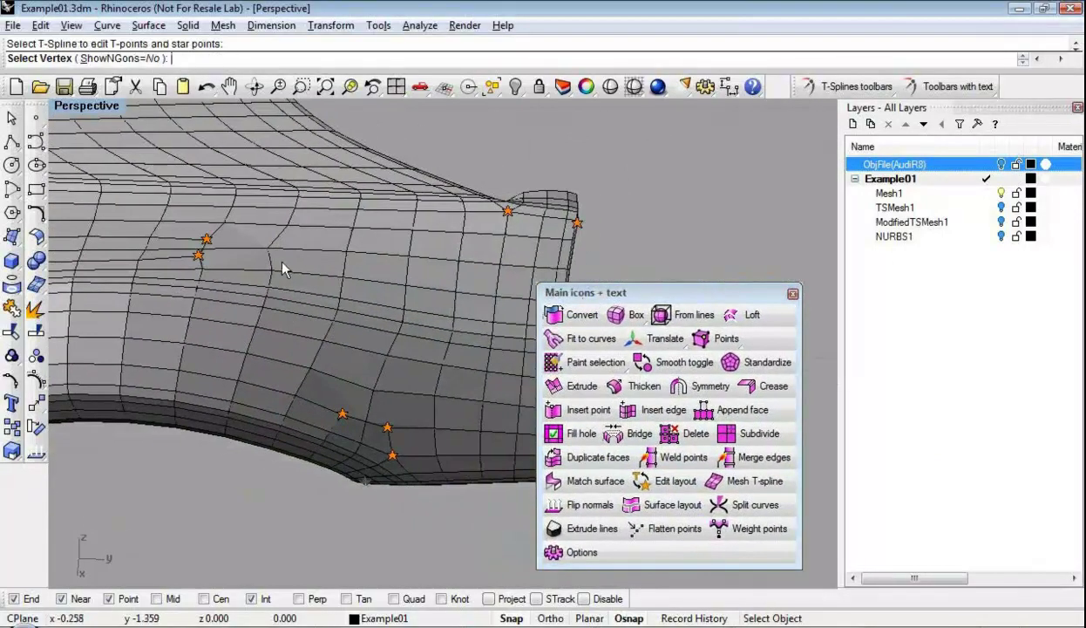
click(206, 241)
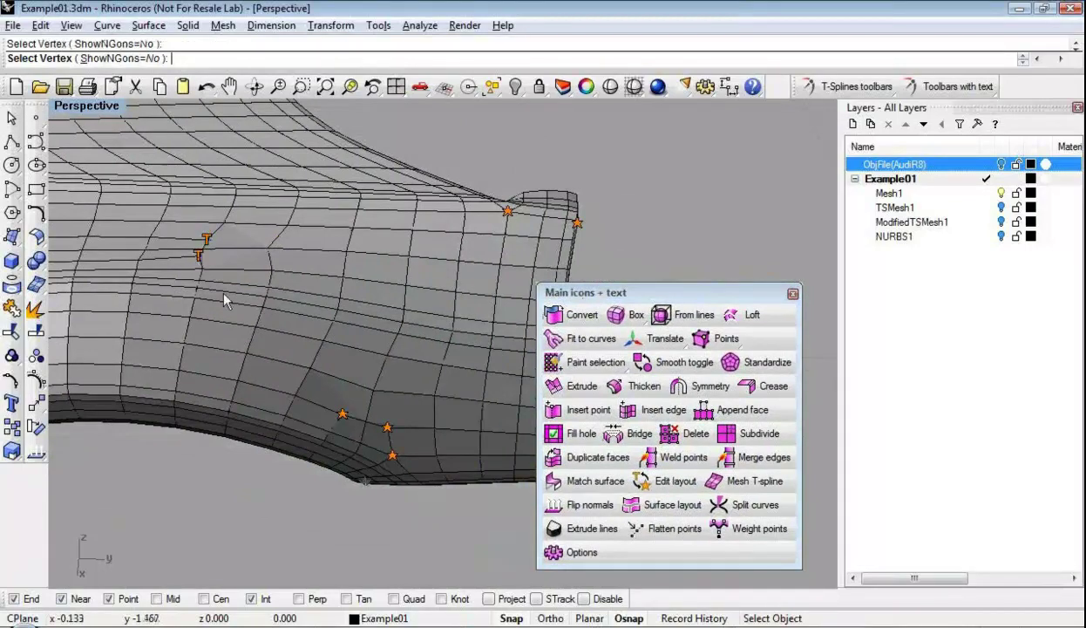
click(341, 416)
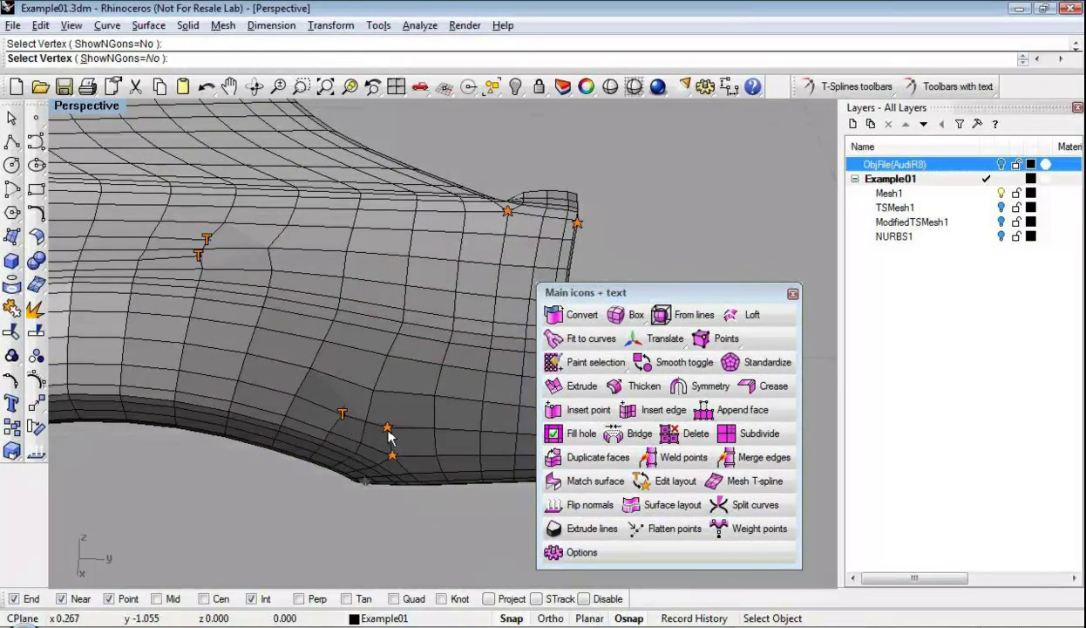
scroll(308, 468, up, 3)
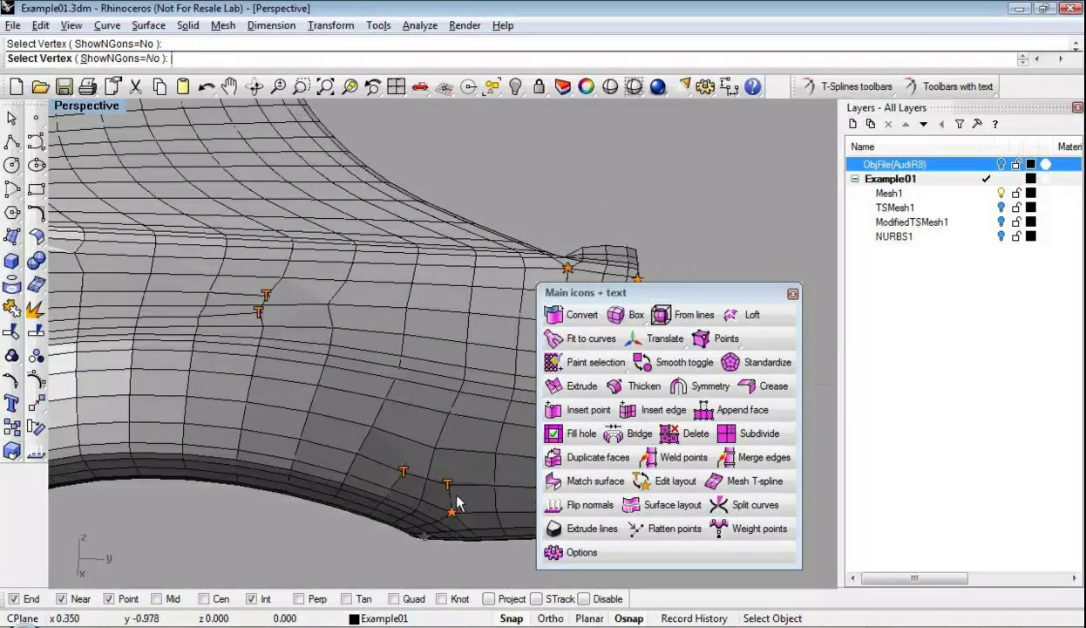
scroll(277, 490, down, 3)
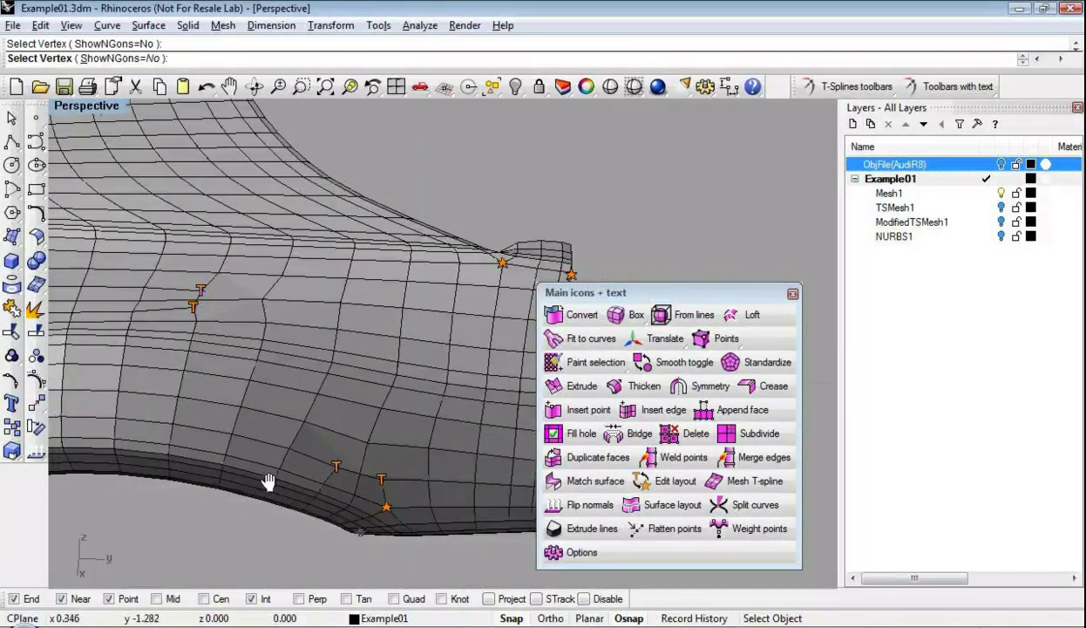
Turn the star point at the end of the forward crease line into a T-point and finish the layout editing
scroll(270, 462, up, 5)
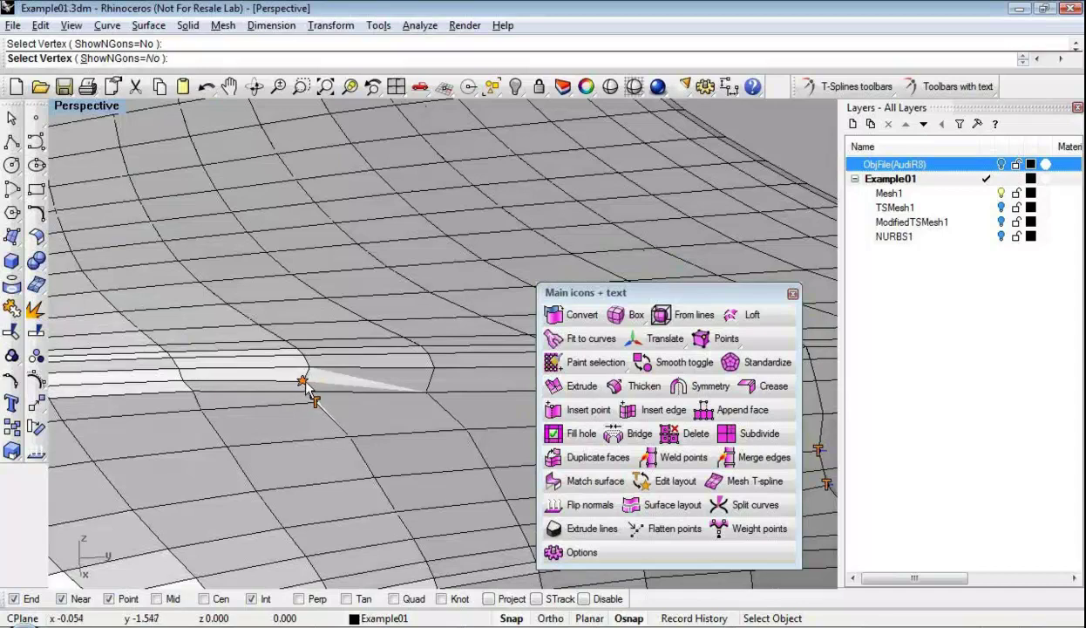
scroll(336, 424, down, 3)
right_drag(387, 460, 427, 340)
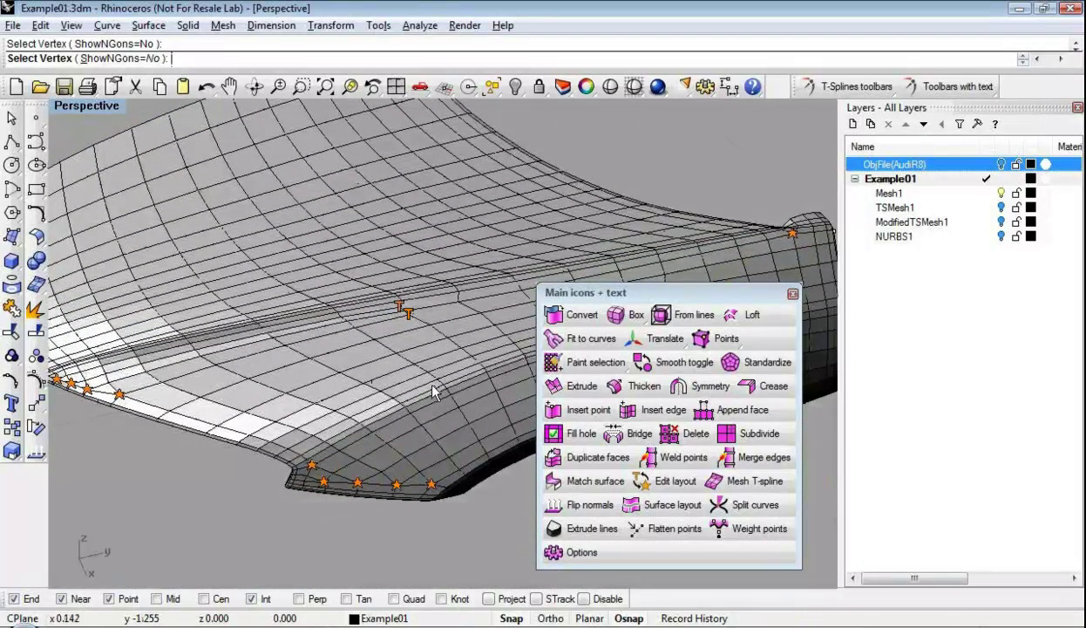
key(Return)
Dock the T-Splines toolbar again and toggle the half hood to smooth display
right_drag(448, 416, 366, 432)
drag(748, 297, 789, 287)
mouse_move(604, 324)
right_down()
mouse_move(536, 336)
mouse_move(611, 303)
right_up()
click(795, 309)
click(508, 366)
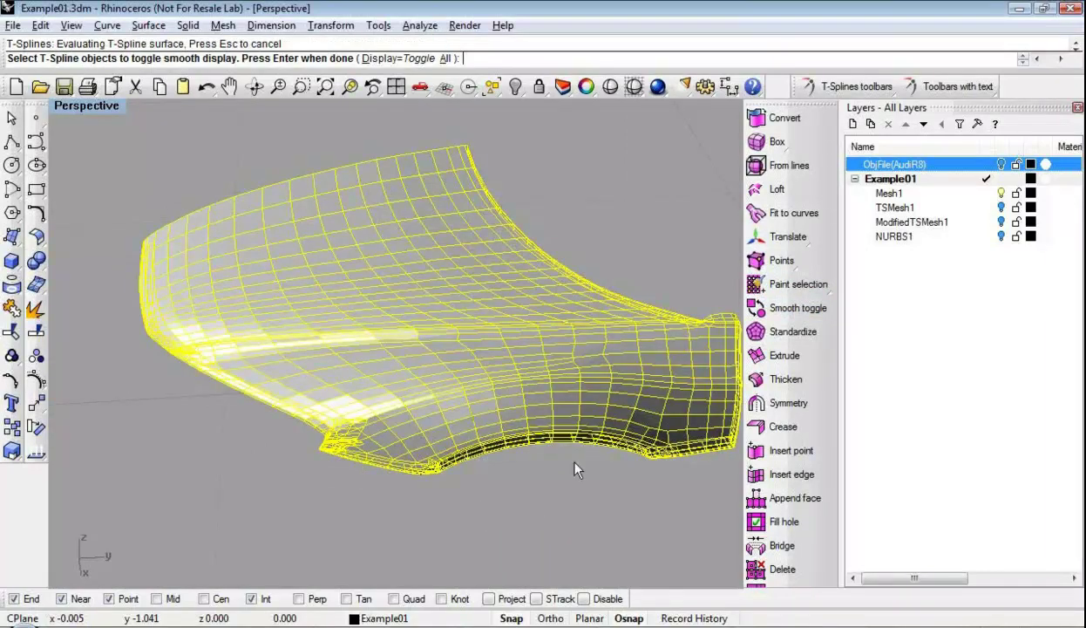
key(Return)
Inspect the smoothed fender surface in a shaded preview without wires
scroll(487, 470, up, 5)
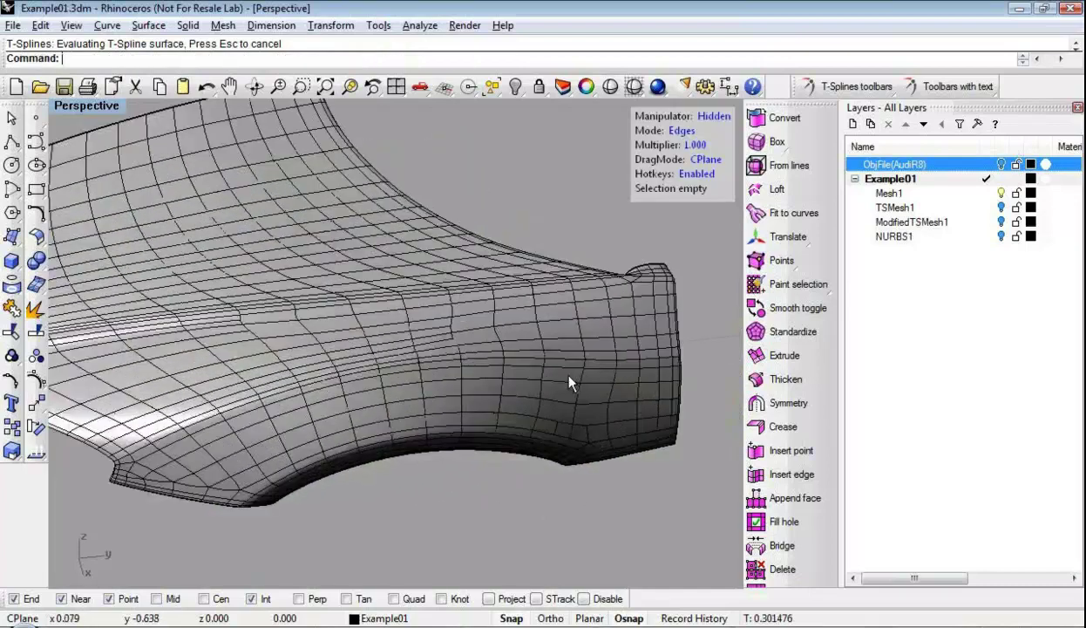
click(610, 86)
mouse_move(509, 298)
right_down()
mouse_move(525, 395)
mouse_move(440, 264)
right_up()
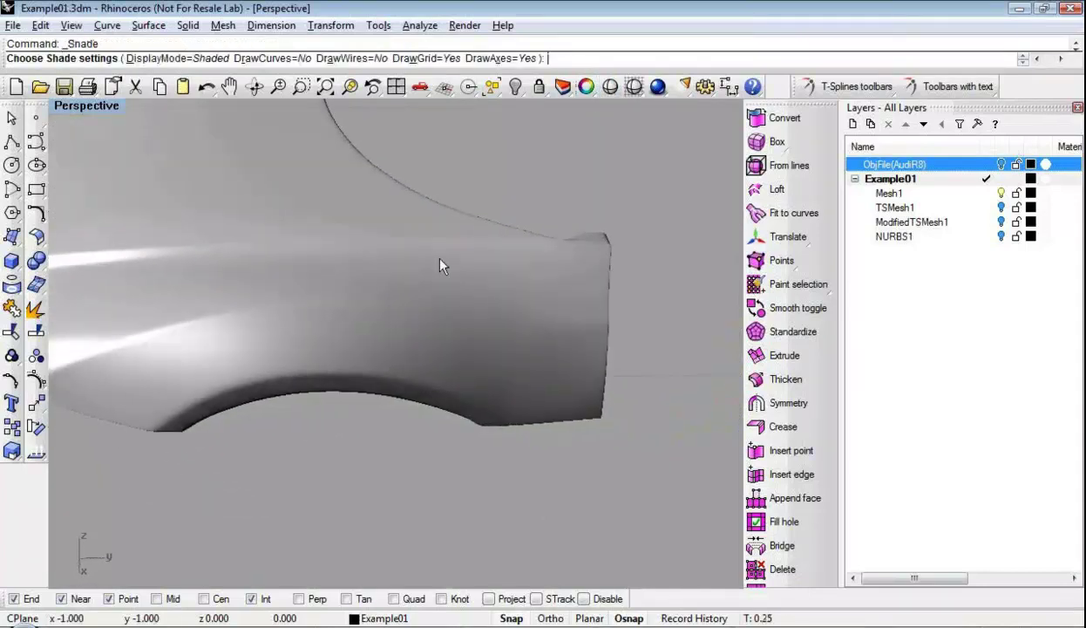
key(Return)
Convert the smoothed half hood T-Spline to a Rhino NURBS polysurface
right_drag(386, 439, 462, 454)
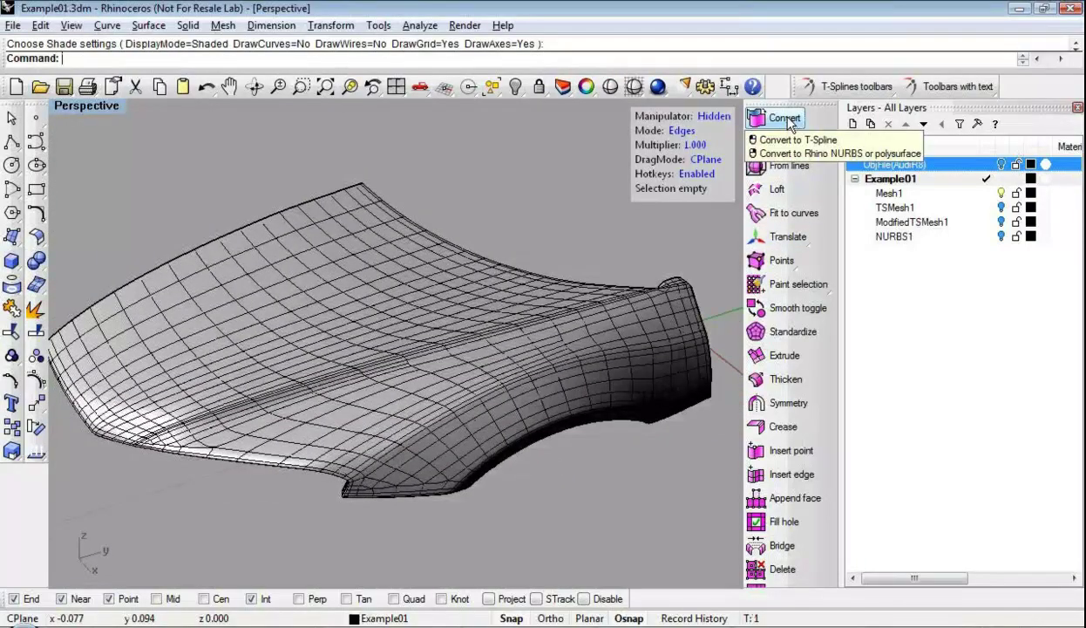
right_click(789, 122)
click(491, 375)
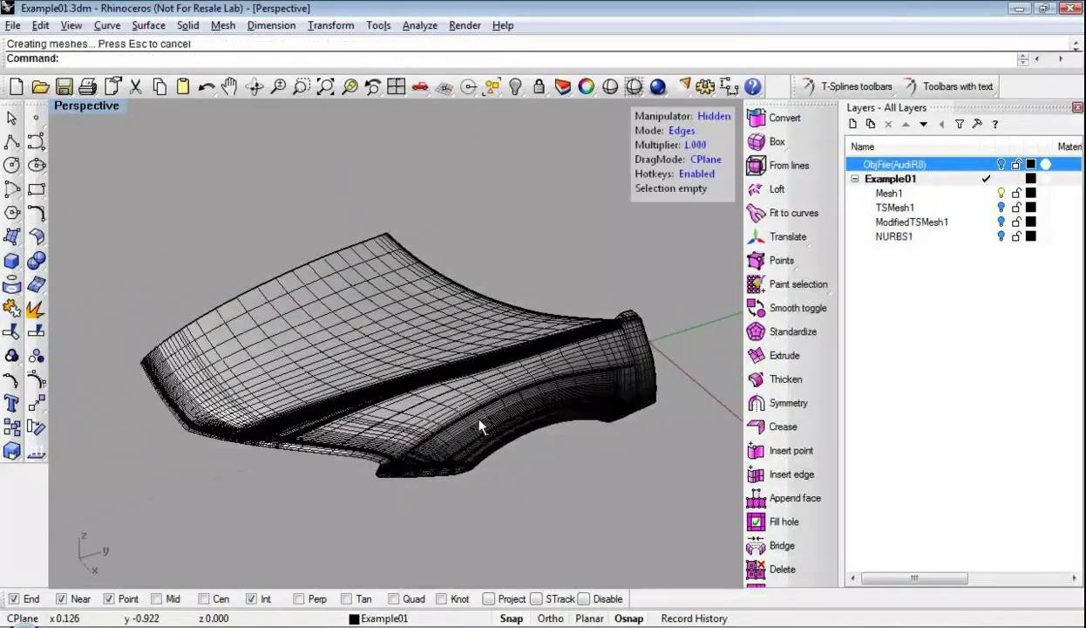
Explode the converted half hood polysurface into its separate NURBS surfaces and view the result
click(34, 308)
click(340, 349)
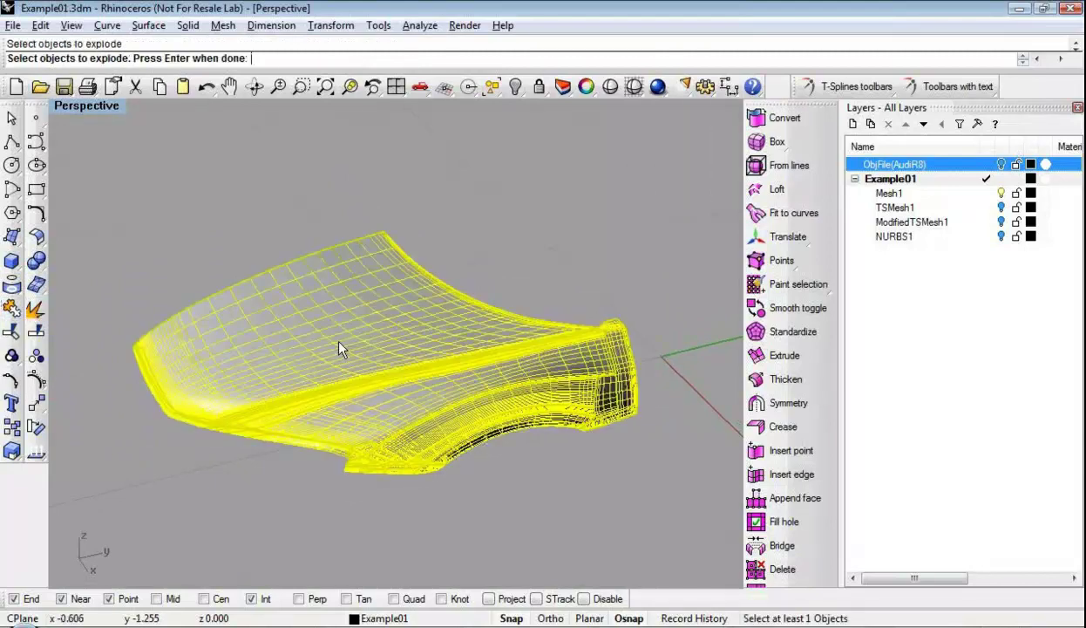
key(Return)
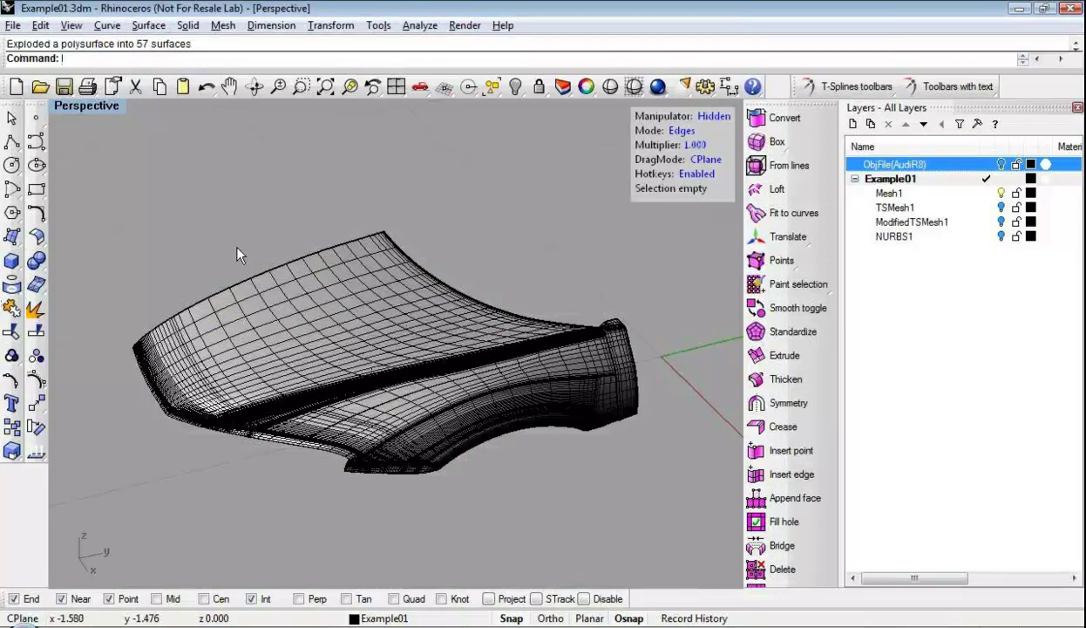
right_drag(356, 368, 388, 393)
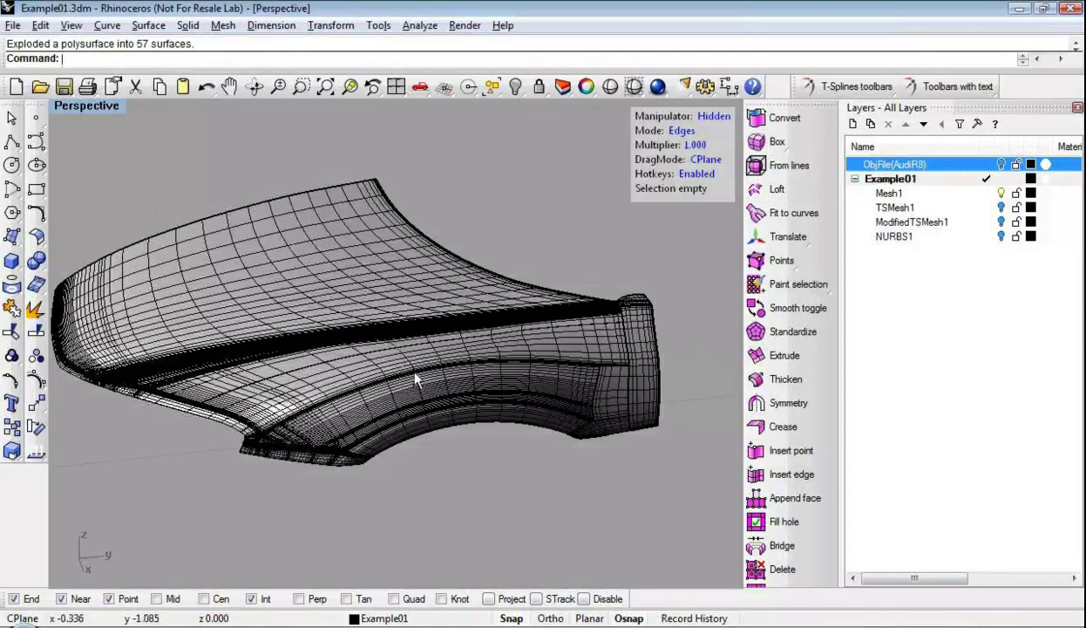
right_drag(369, 402, 384, 397)
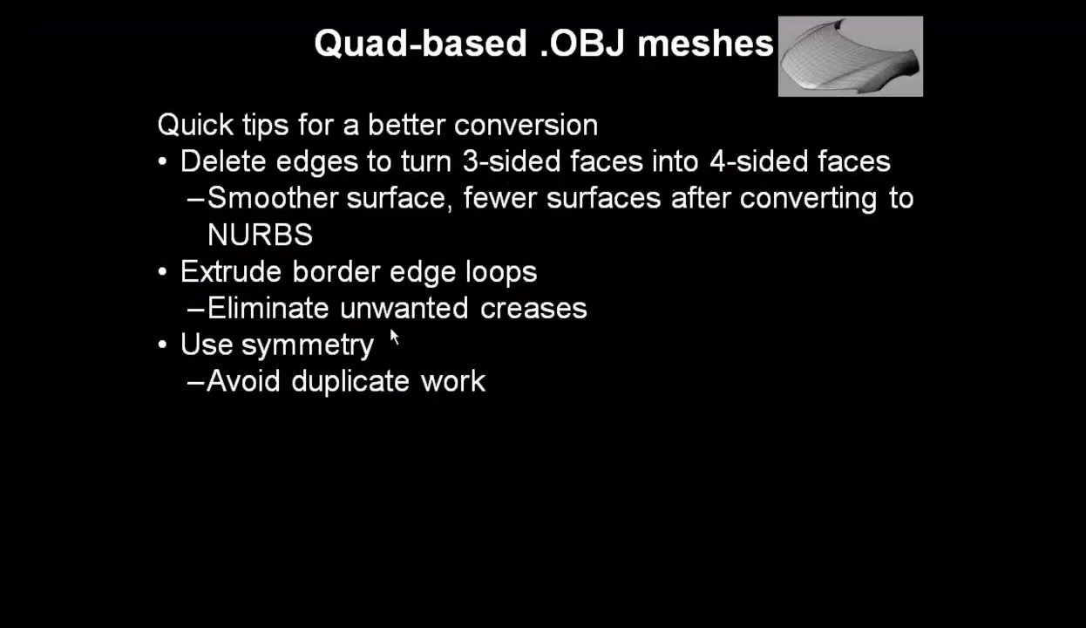
Return to Rhino and open Example02.3dm without saving the changes to Example01.3dm
key(alt+Tab)
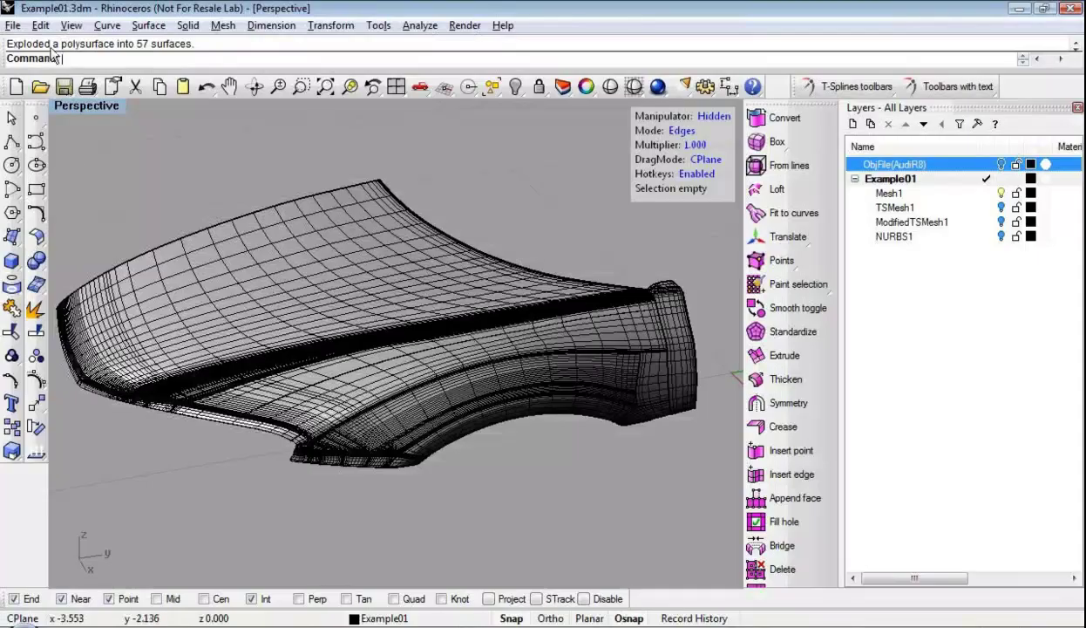
click(12, 25)
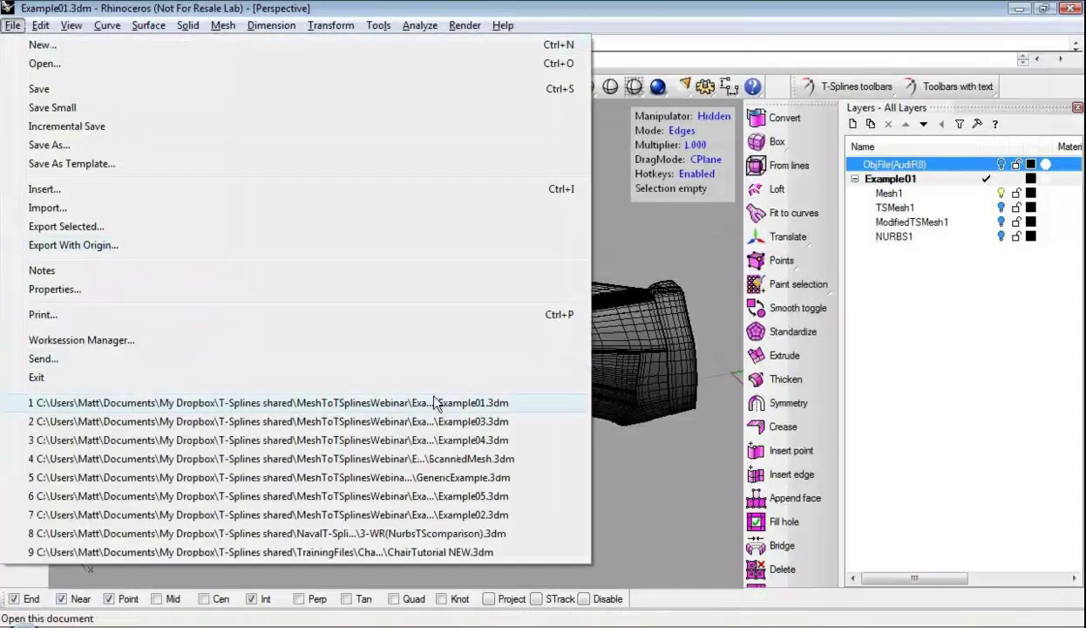
click(498, 514)
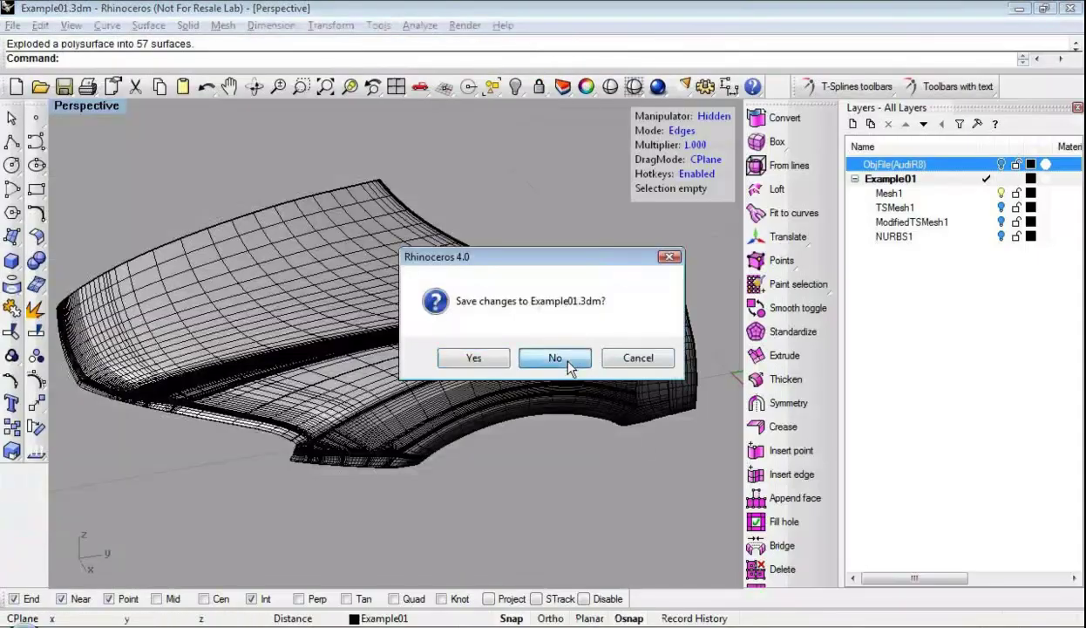
click(553, 353)
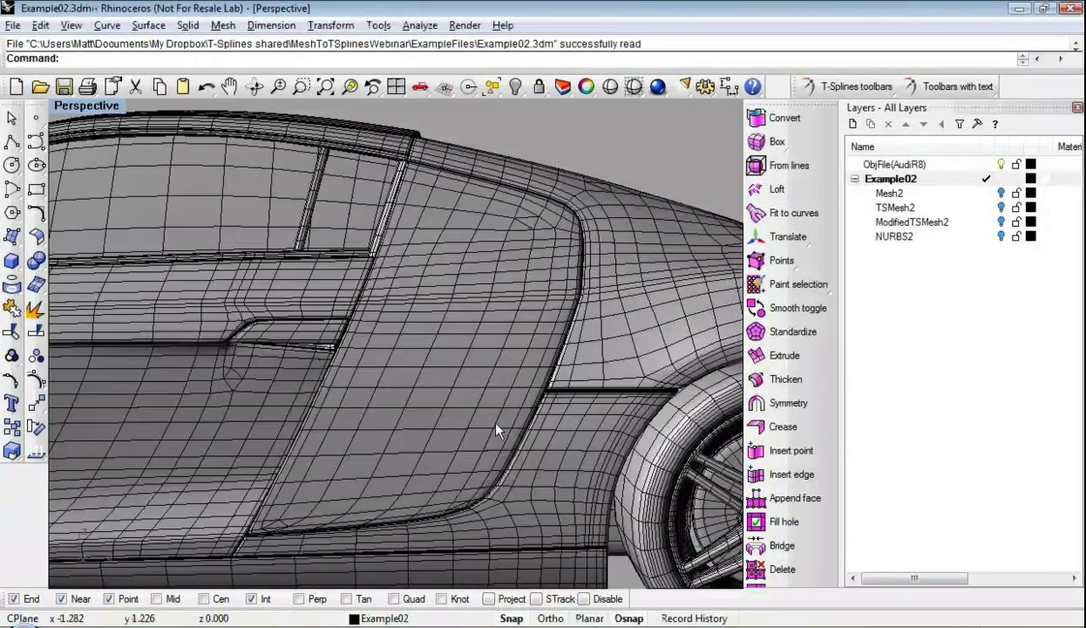
Show the Mesh2 layer and hide the ObjFile(AudiR8) layer to isolate the side panel mesh
click(1000, 193)
click(1001, 164)
shift+right_drag(386, 397, 355, 388)
Convert the side panel mesh to a T-Spline and set the manipulator to edge selection mode
click(397, 371)
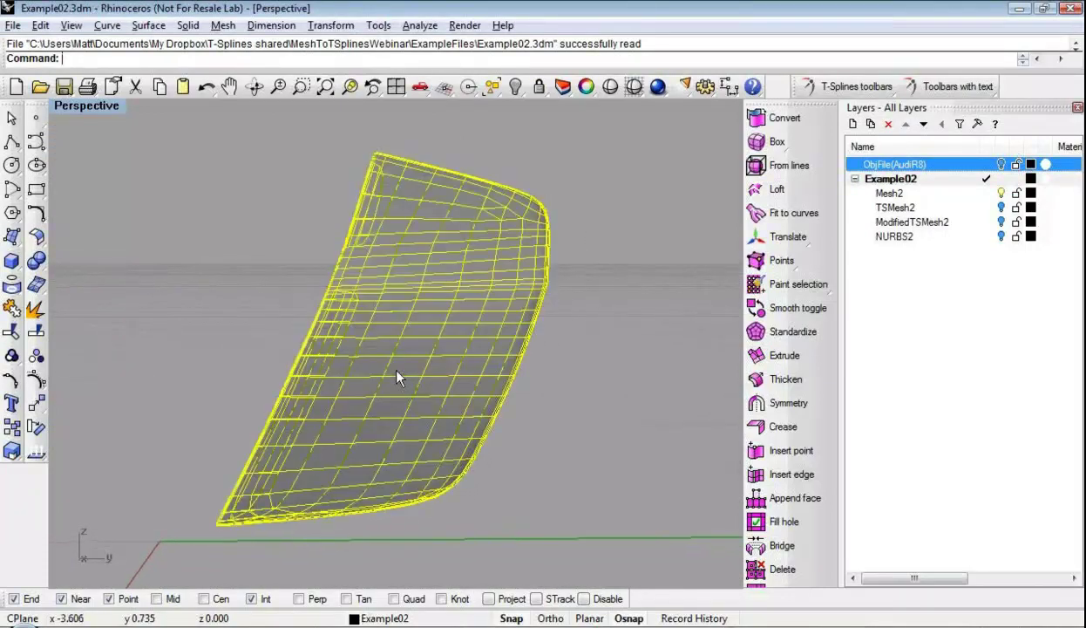
click(778, 237)
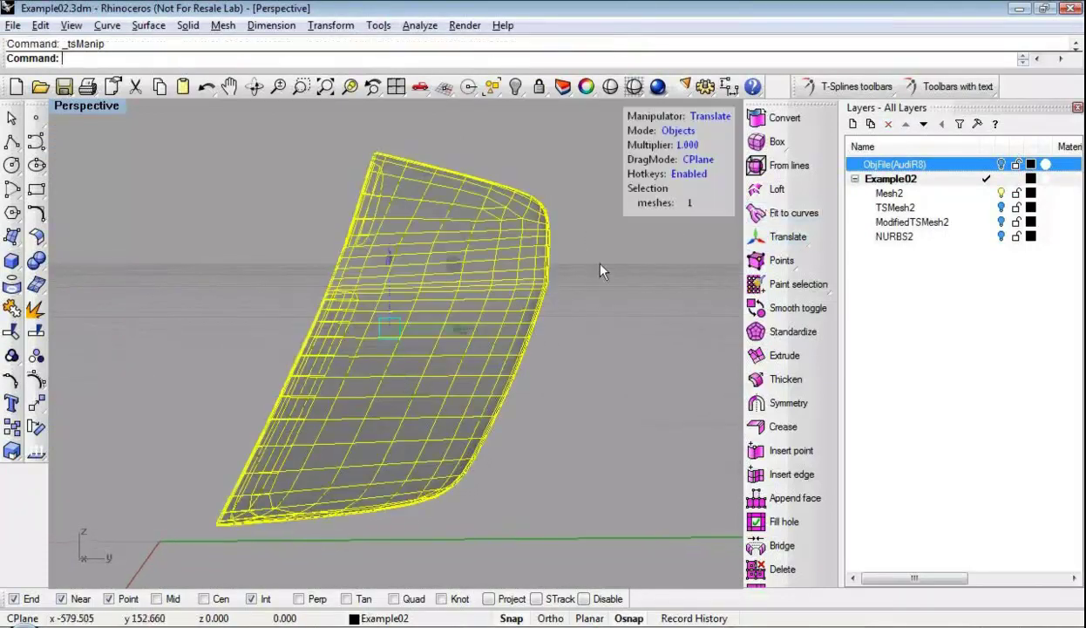
click(778, 120)
right_drag(511, 388, 497, 223)
click(562, 398)
scroll(502, 282, up, 5)
mouse_move(488, 314)
right_down()
mouse_move(458, 274)
mouse_move(504, 314)
mouse_move(497, 243)
mouse_move(497, 302)
mouse_move(505, 279)
mouse_move(484, 328)
right_up()
click(667, 131)
click(667, 130)
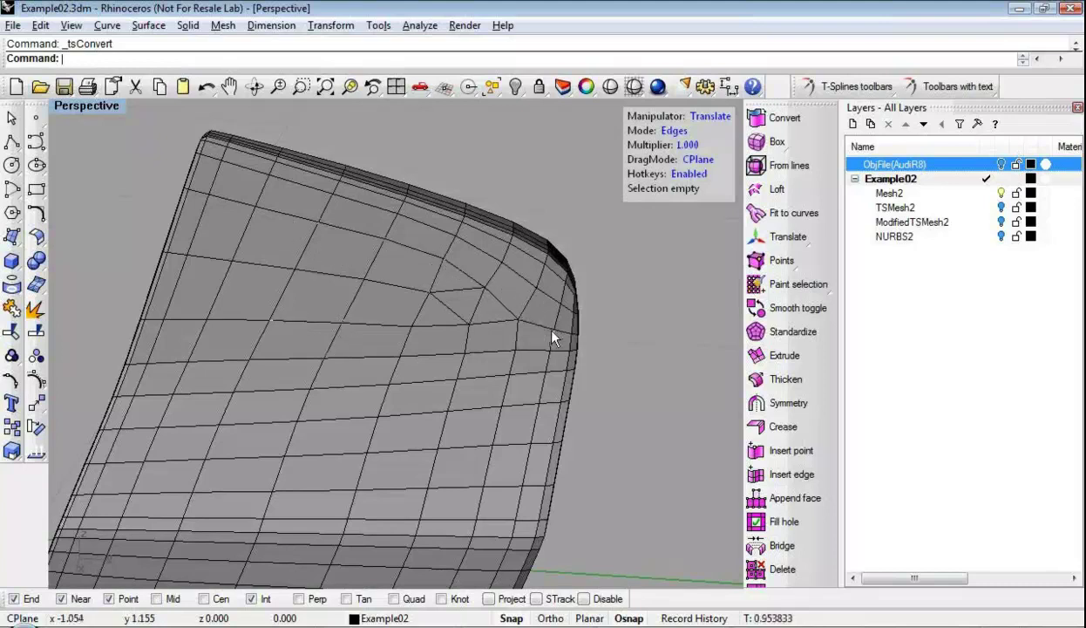
Delete the triangle's edges and the adjoining edge near the panel's upper rounded corner
click(461, 299)
key(q)
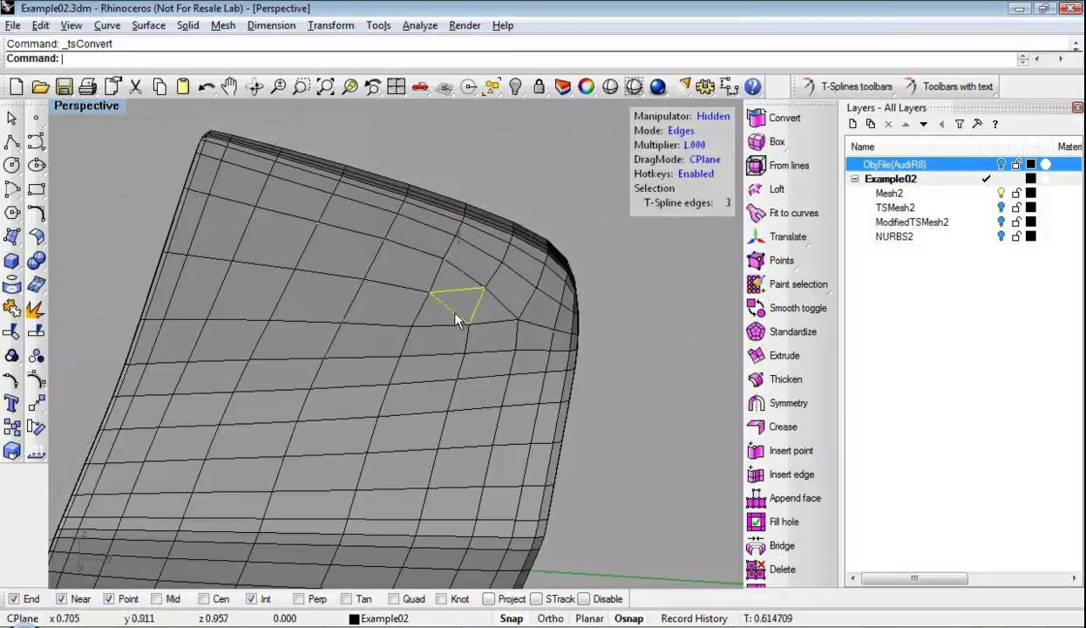
click(502, 329)
click(501, 323)
key(Delete)
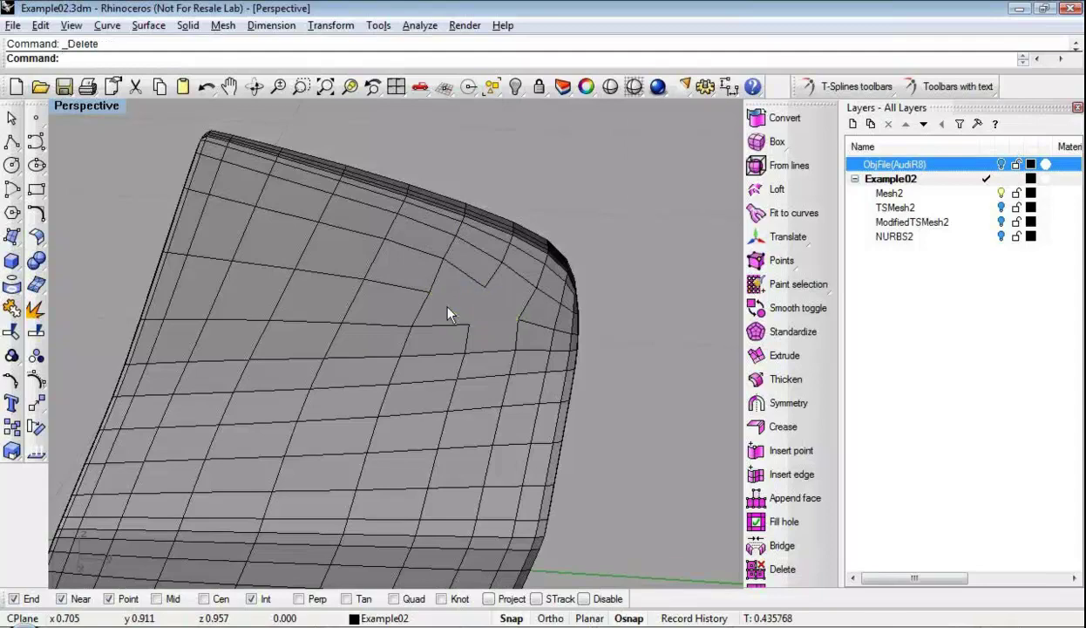
Insert points to connect the two loose edge ends across the gap at the panel's upper rounded corner
mouse_move(448, 313)
right_down()
mouse_move(460, 356)
mouse_move(468, 321)
right_up()
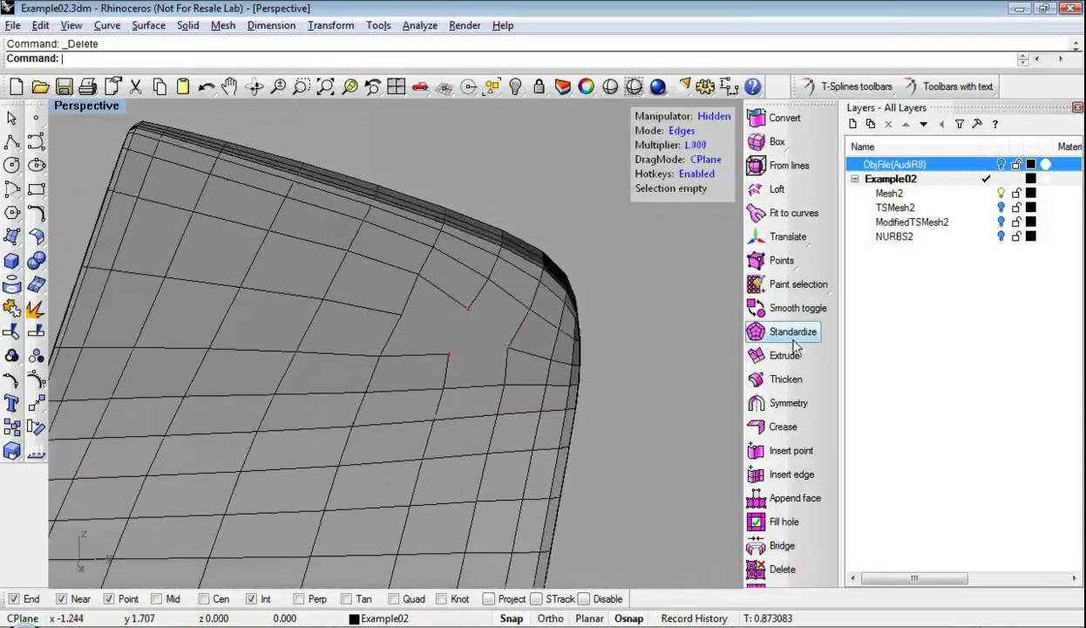
click(784, 451)
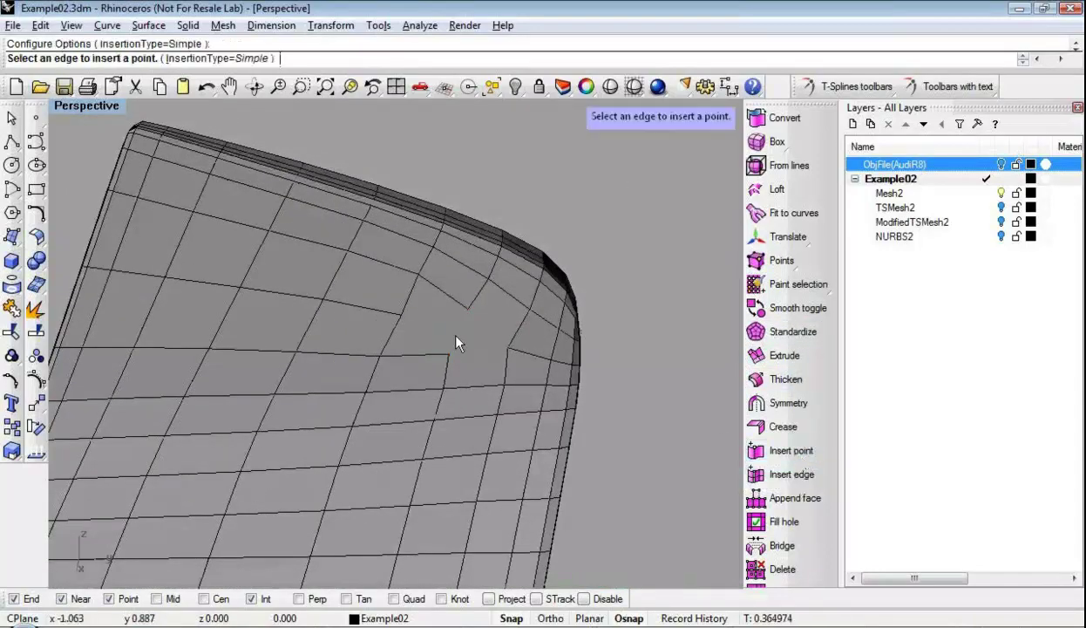
click(468, 309)
click(448, 354)
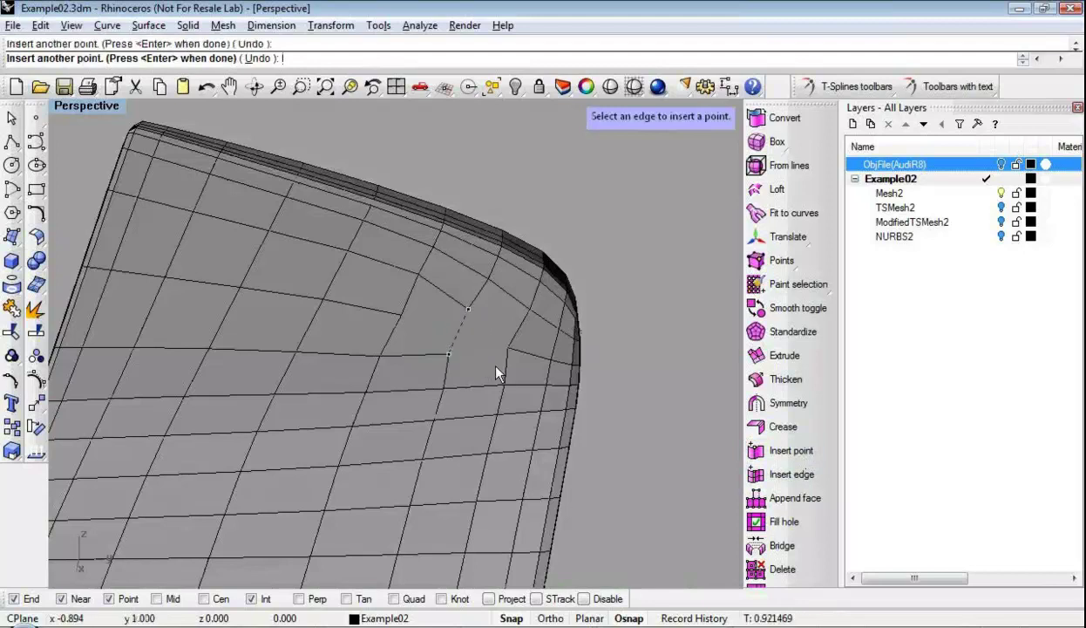
key(Return)
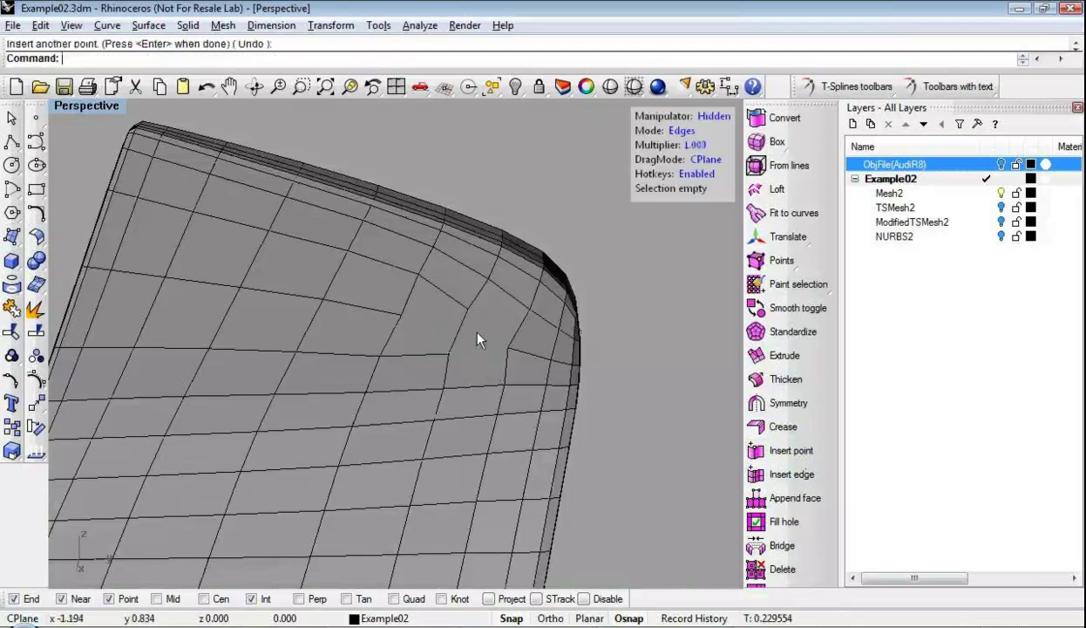
Insert points from the remaining loose edge end to the vertex beside the upper rounded corner, closing the quad row
click(767, 450)
click(400, 314)
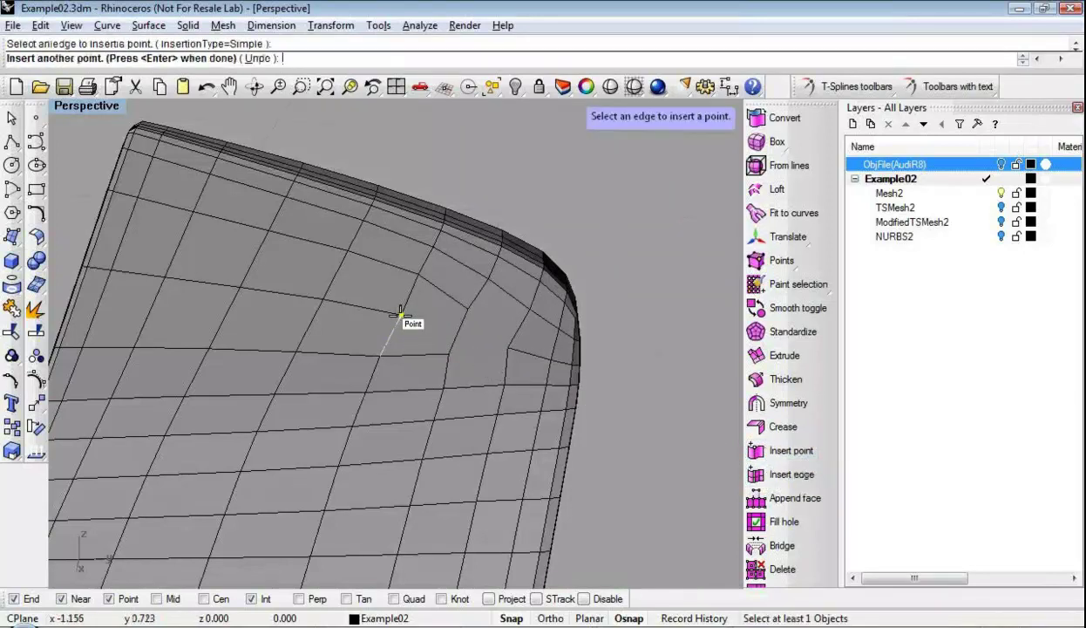
click(500, 349)
key(Return)
Delete the edges forming the triangular face at the panel's pointed lower corner
right_drag(359, 308, 492, 357)
shift+right_drag(428, 488, 478, 374)
scroll(371, 401, up, 5)
shift+right_drag(366, 422, 243, 496)
scroll(261, 504, up, 3)
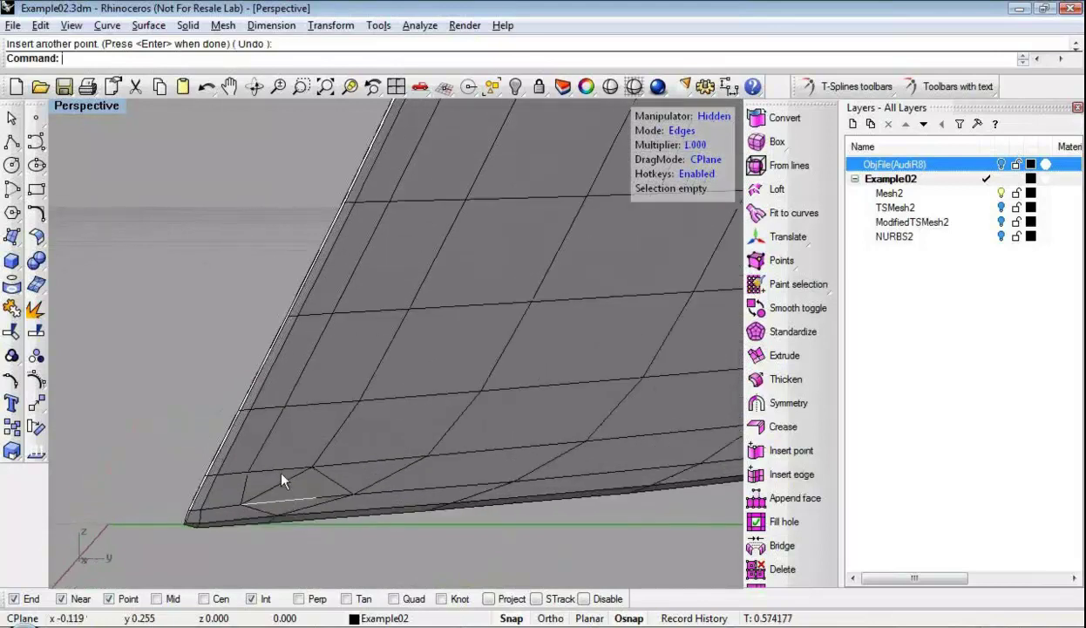
click(291, 479)
shift+click(334, 480)
shift+click(301, 497)
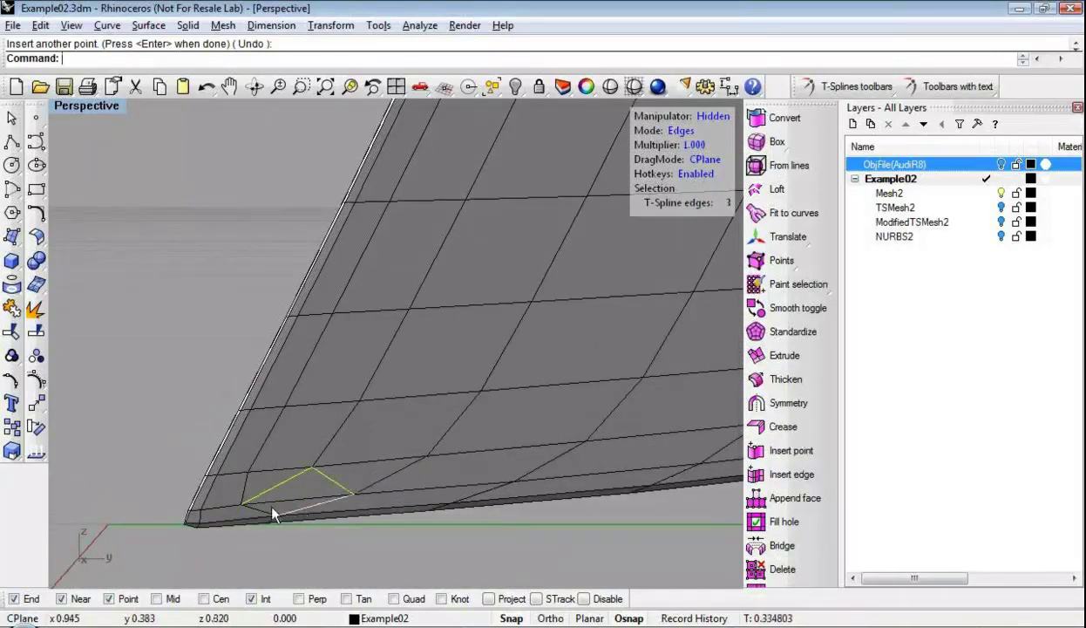
key(Delete)
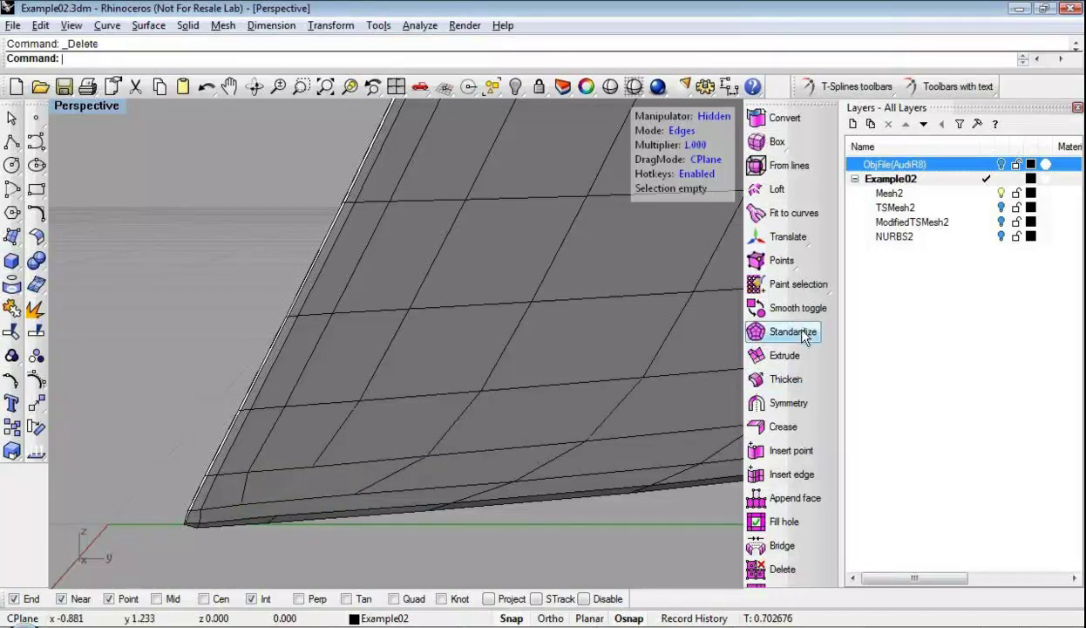
Float the T-Splines toolbar and use Edit layout to inspect the panel's T-points and star points at both corners
drag(778, 103, 691, 246)
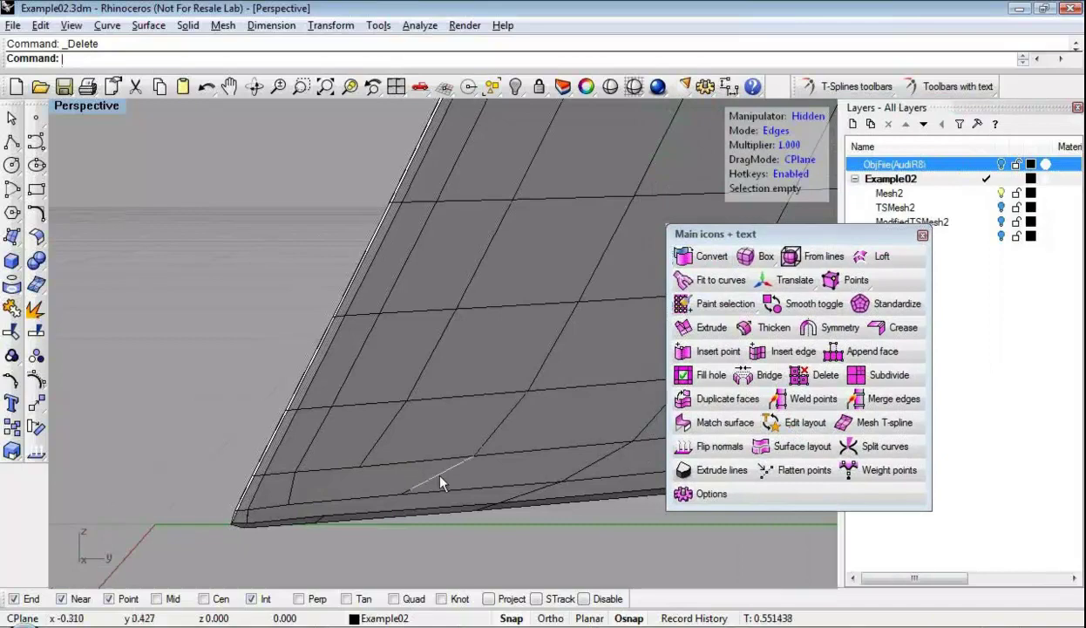
click(771, 424)
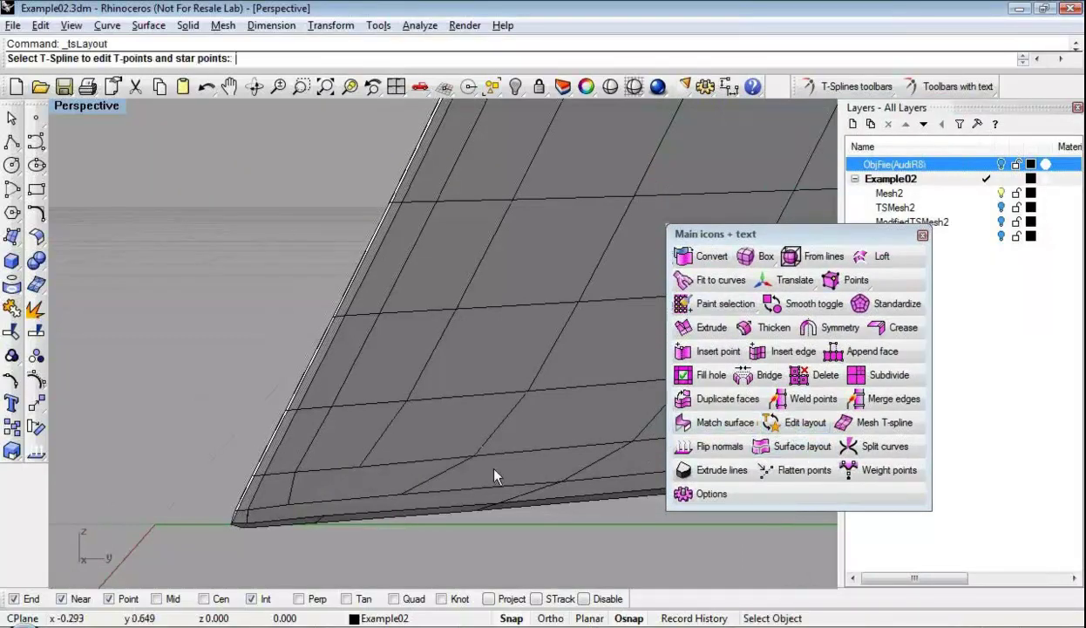
click(458, 480)
click(369, 466)
click(400, 496)
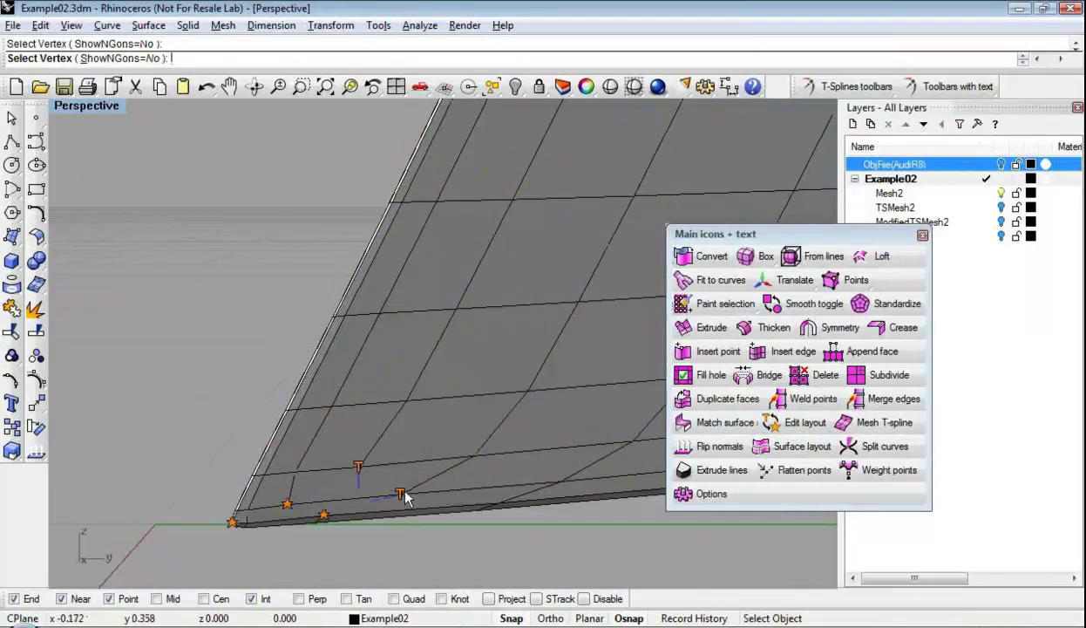
click(289, 505)
right_drag(375, 486, 425, 327)
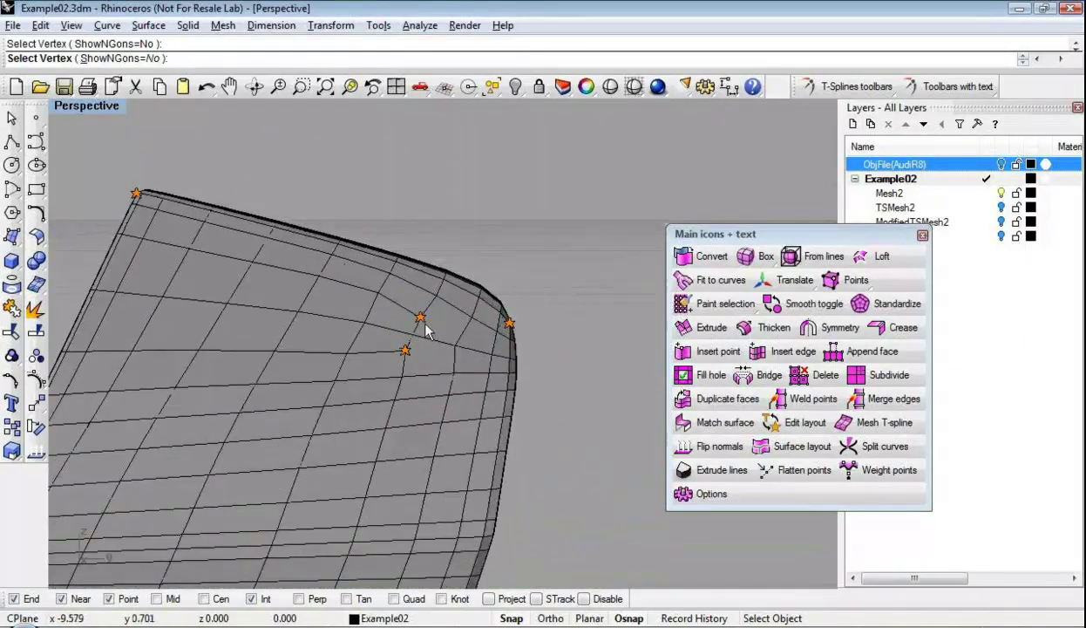
right_drag(451, 380, 452, 483)
right_click(517, 392)
Delete the unwanted edge on the rim of the panel's lower rounded corner
scroll(449, 497, up, 3)
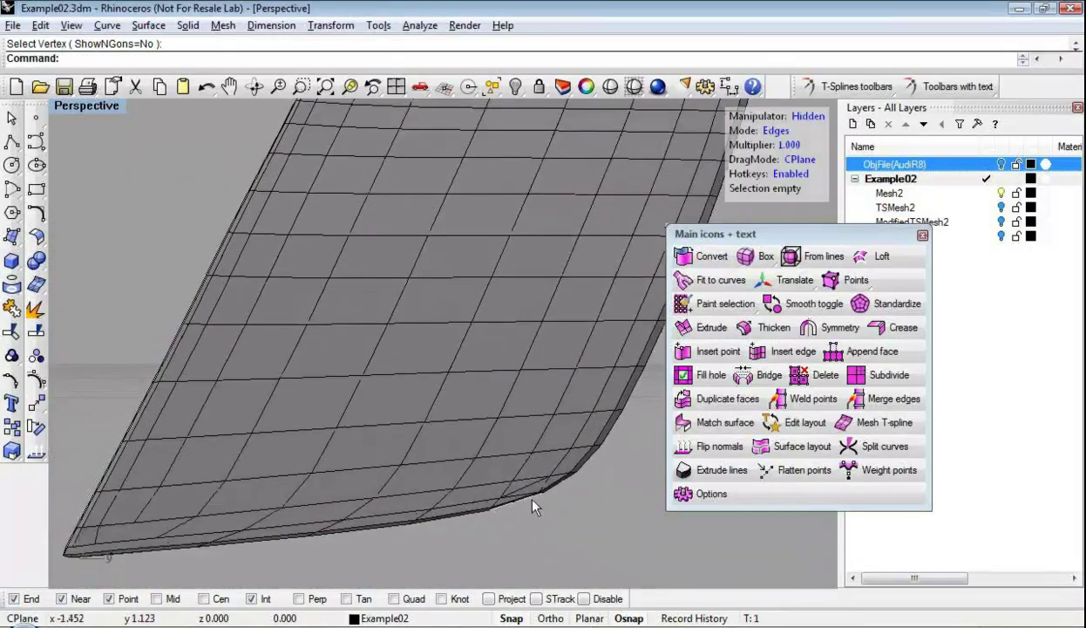
click(526, 491)
right_drag(521, 530, 419, 480)
key(Delete)
Toggle the side panel T-Spline to smooth display
scroll(563, 484, down, 5)
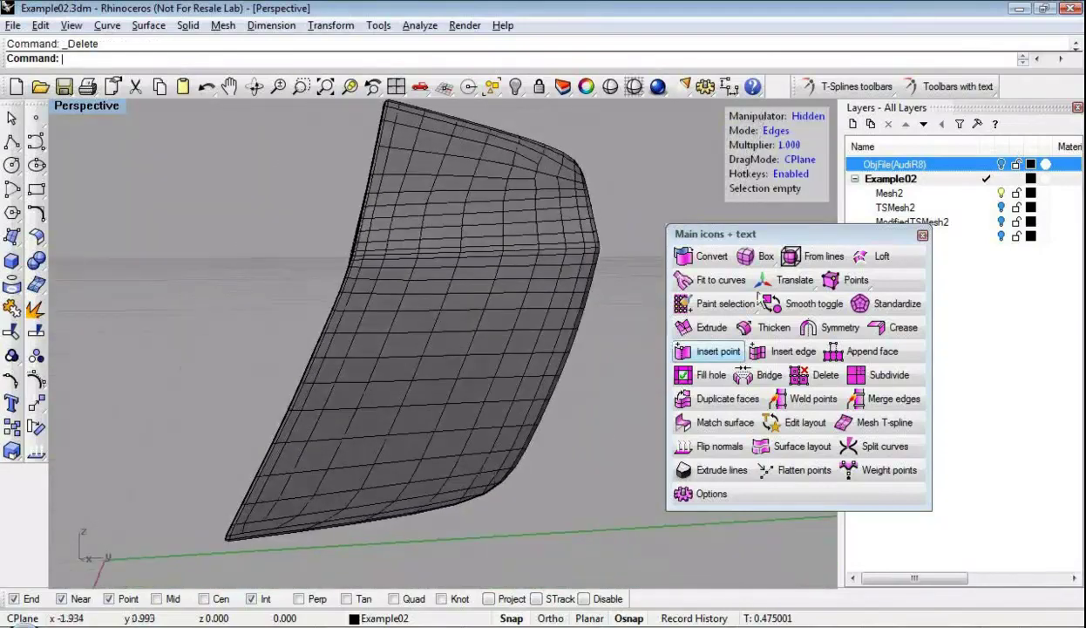
click(811, 303)
click(484, 316)
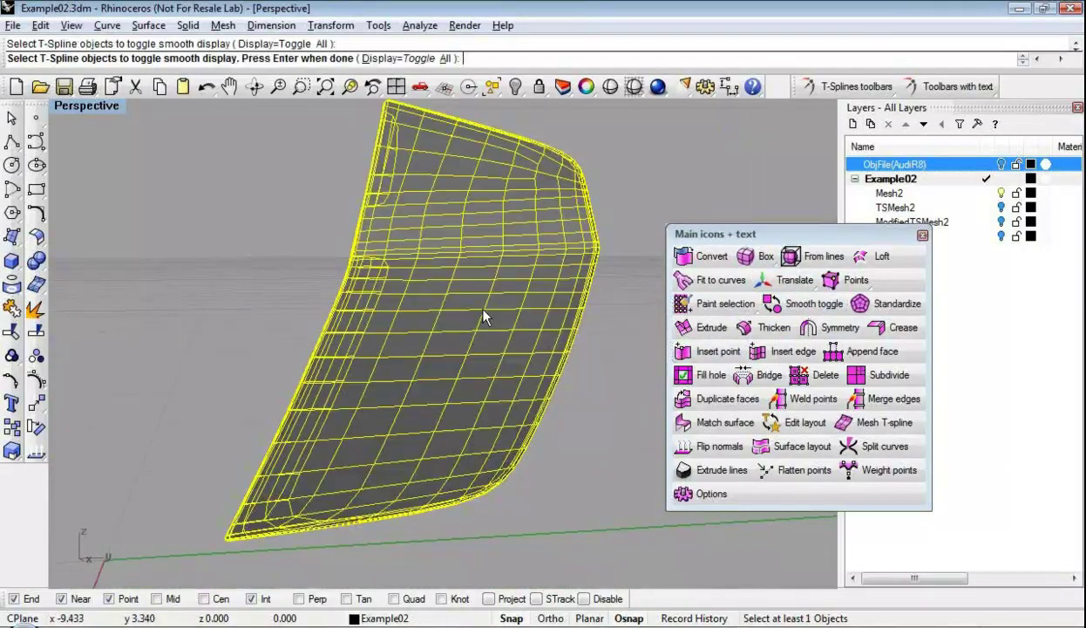
key(Return)
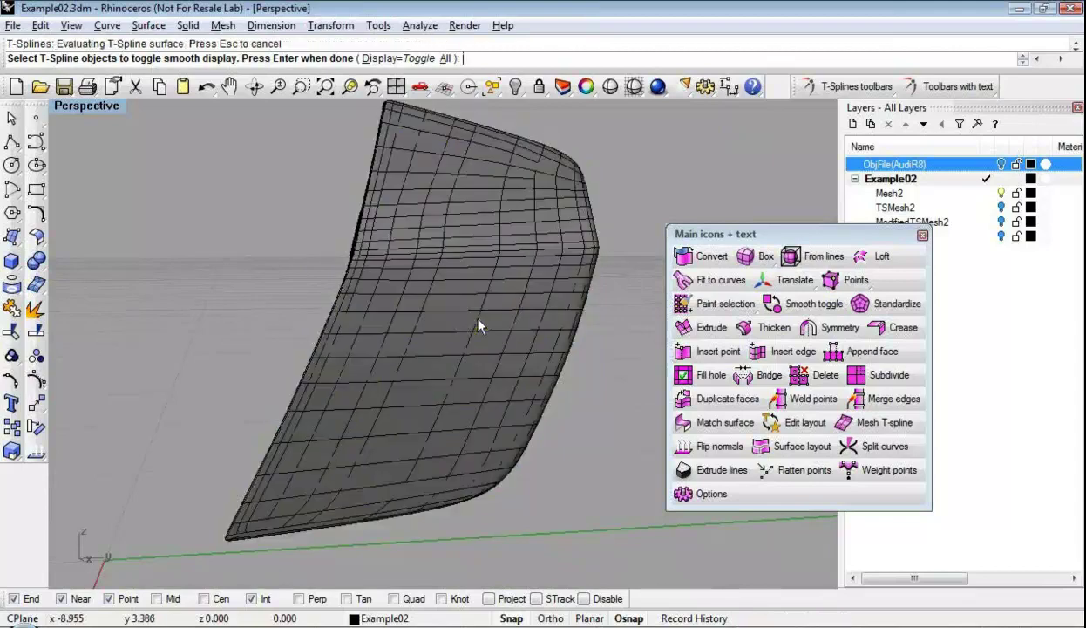
Inspect the smoothed side panel, including its inner side, in a shaded preview without wires
right_drag(529, 315, 688, 79)
click(604, 85)
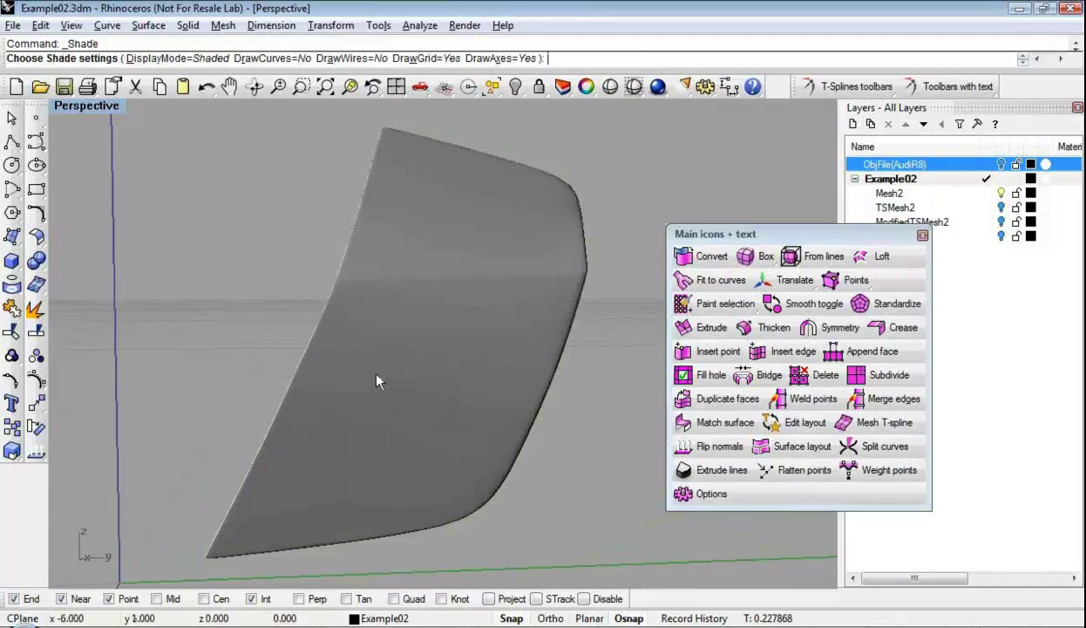
mouse_move(342, 359)
right_down()
mouse_move(509, 381)
mouse_move(346, 327)
mouse_move(446, 294)
mouse_move(388, 369)
mouse_move(362, 312)
mouse_move(394, 320)
mouse_move(400, 385)
mouse_move(409, 358)
mouse_move(379, 358)
mouse_move(443, 349)
mouse_move(418, 277)
mouse_move(420, 317)
mouse_move(300, 331)
mouse_move(352, 289)
mouse_move(312, 369)
right_up()
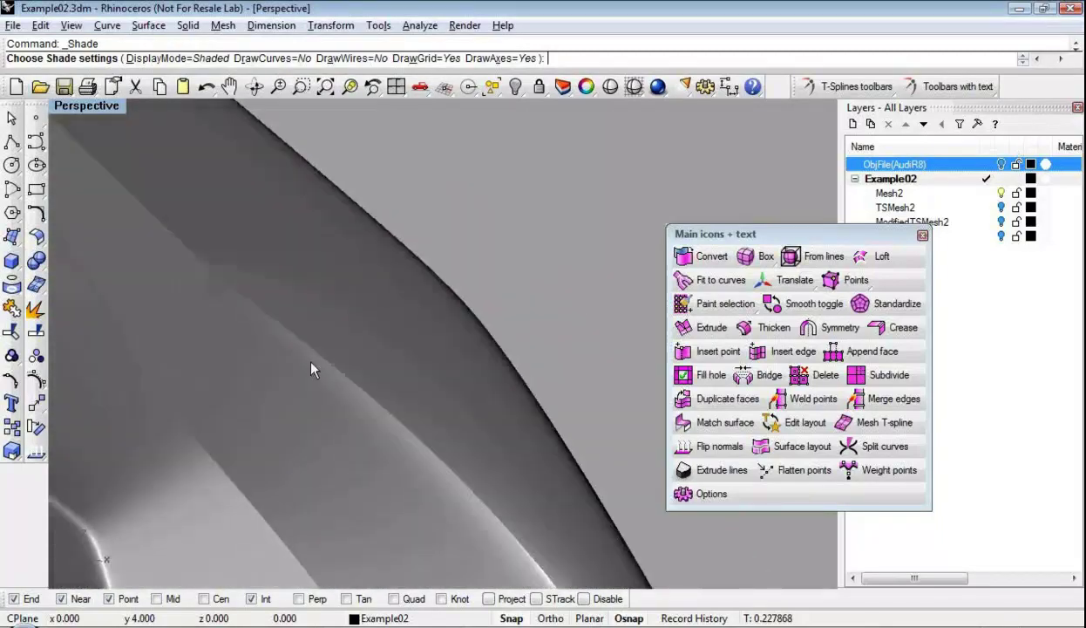
mouse_move(293, 290)
right_down()
mouse_move(282, 300)
mouse_move(582, 221)
mouse_move(495, 325)
mouse_move(436, 345)
right_up()
key(Escape)
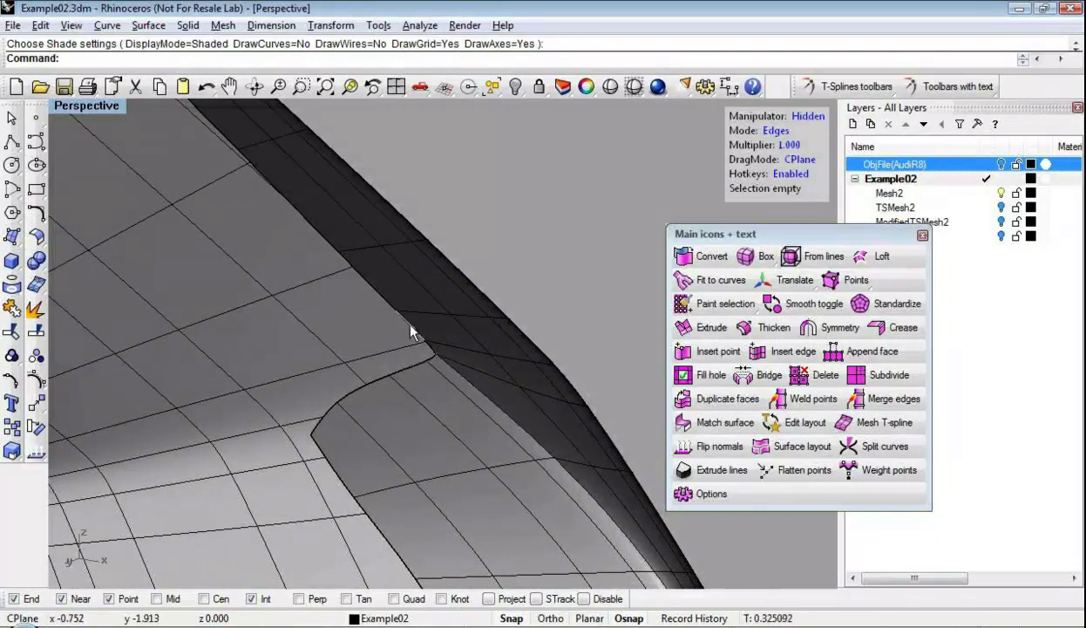
Examine the border corner on the panel's inner side up close, both with wires and in a shaded preview
scroll(442, 359, up, 2)
scroll(440, 360, up, 1)
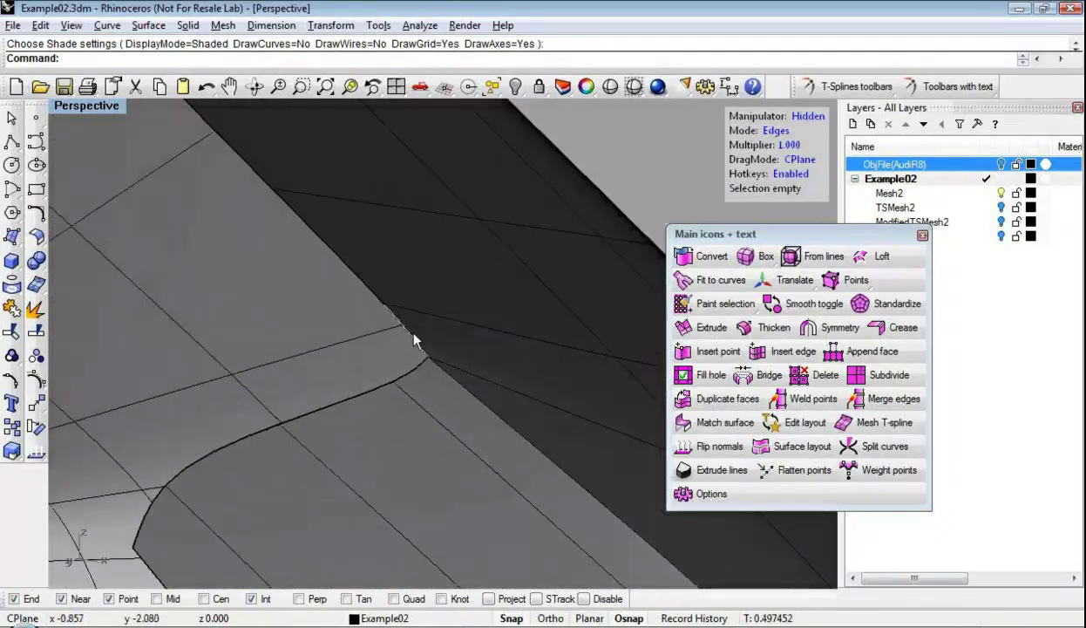
scroll(432, 380, up, 1)
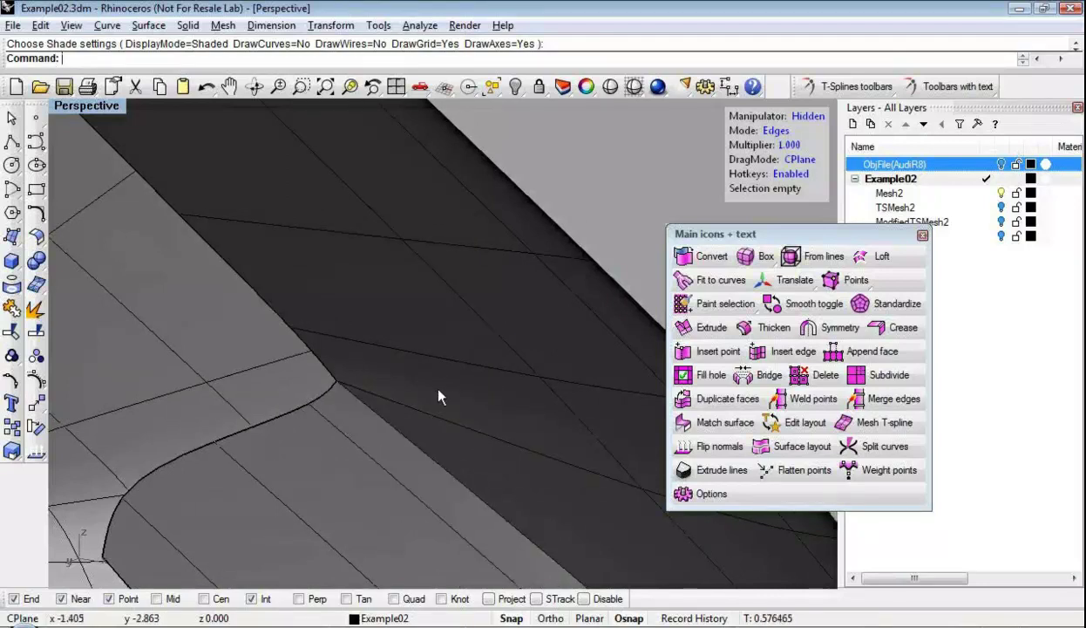
click(609, 87)
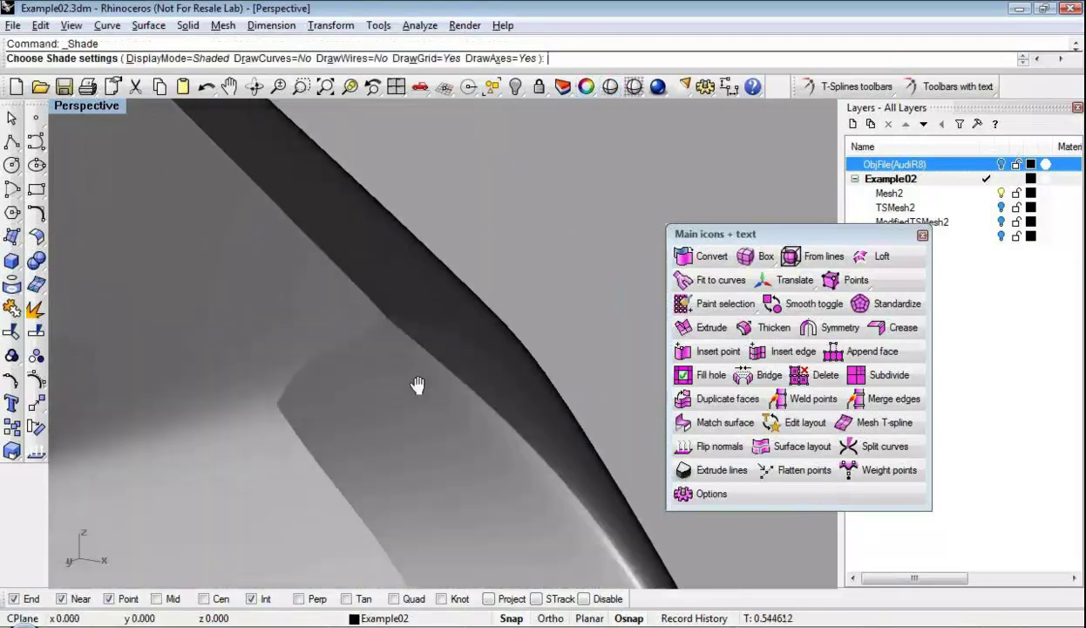
key(Escape)
mouse_move(448, 441)
right_down()
mouse_move(497, 398)
mouse_move(495, 425)
mouse_move(460, 436)
right_up()
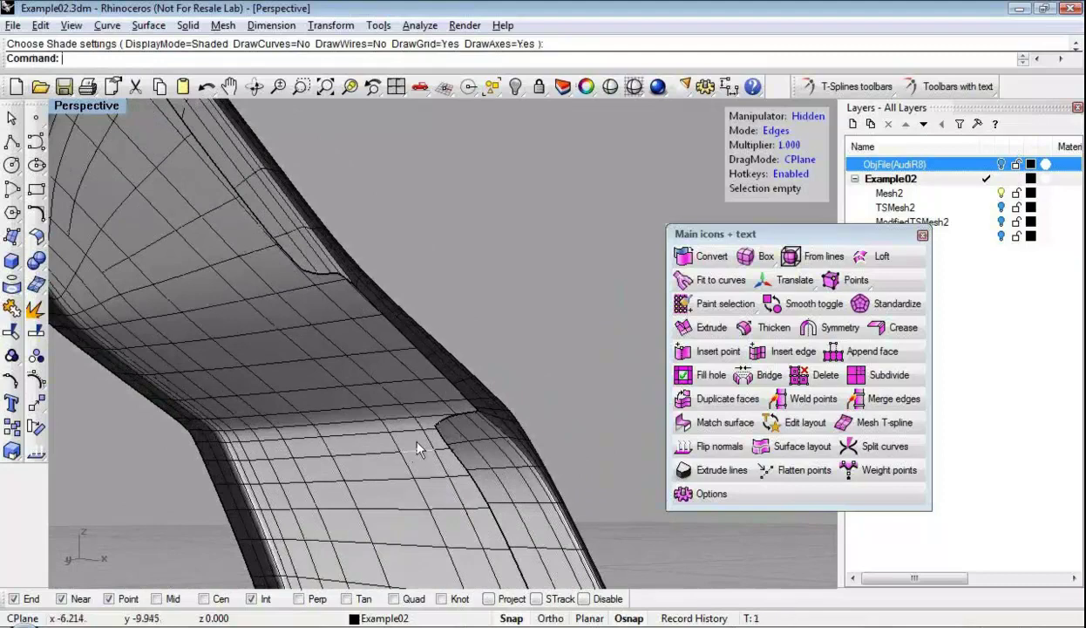
scroll(447, 435, up, 5)
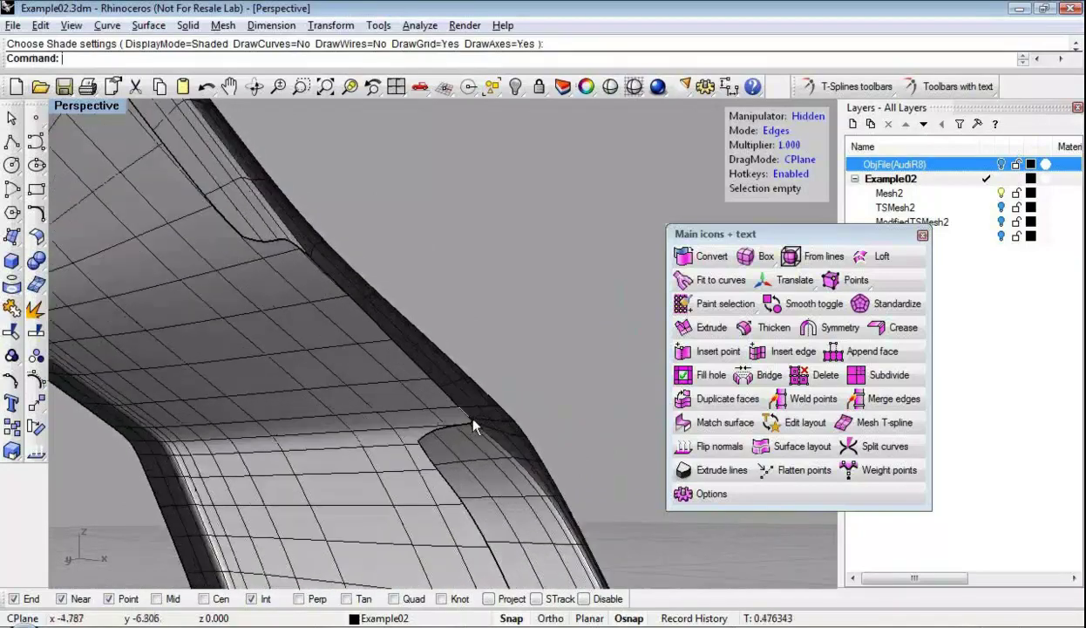
scroll(475, 424, up, 3)
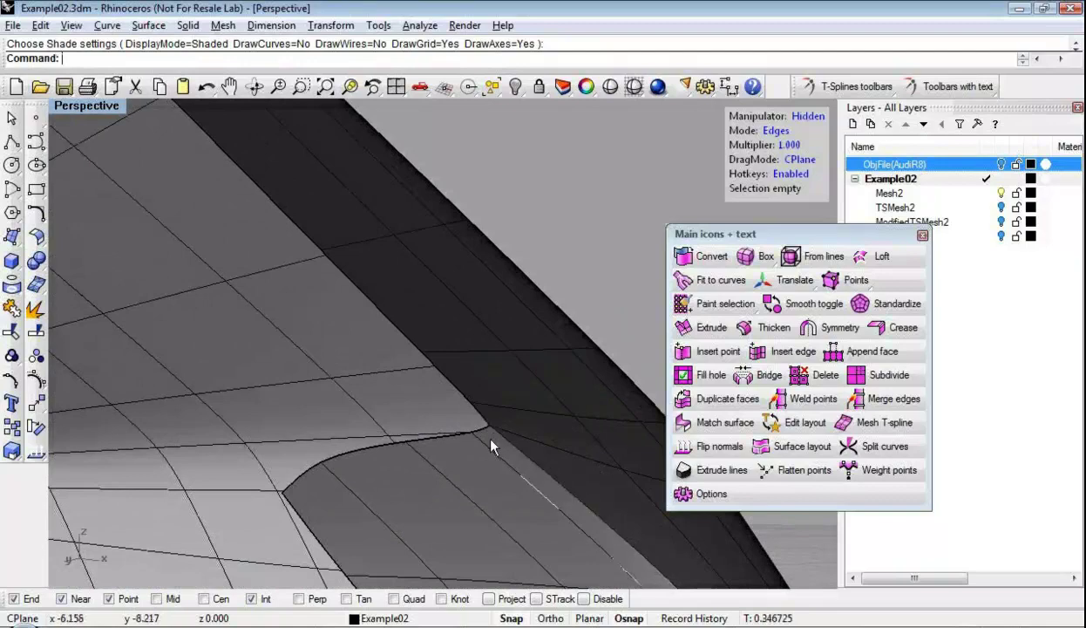
scroll(485, 418, down, 10)
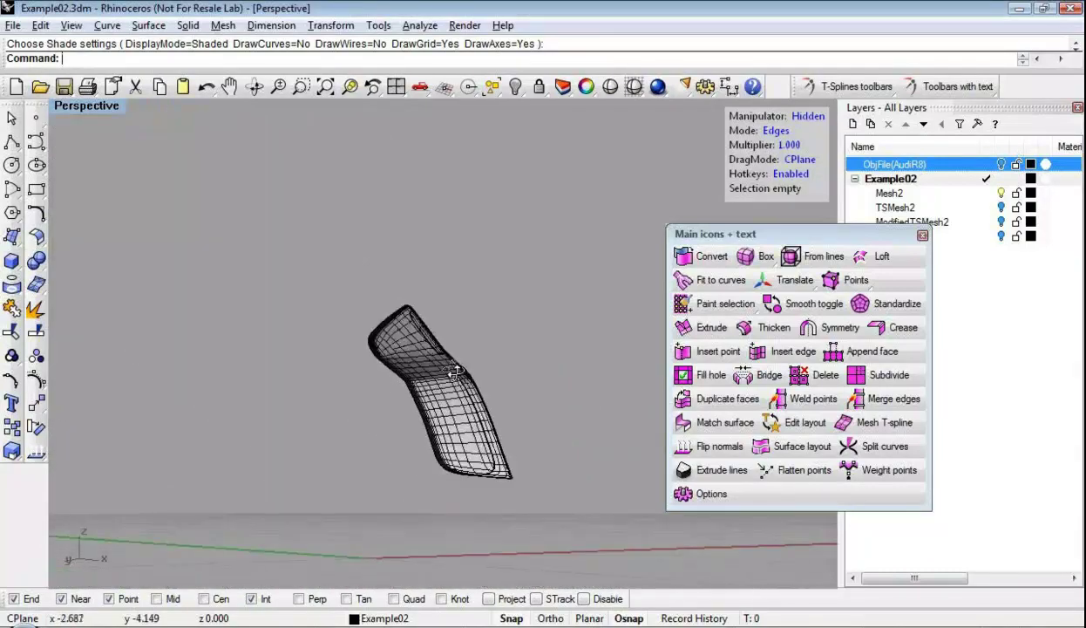
Select all edges of the side panel T-Spline and extrude its border edge loop with the Extrude tool
scroll(462, 388, up, 4)
right_drag(455, 380, 247, 284)
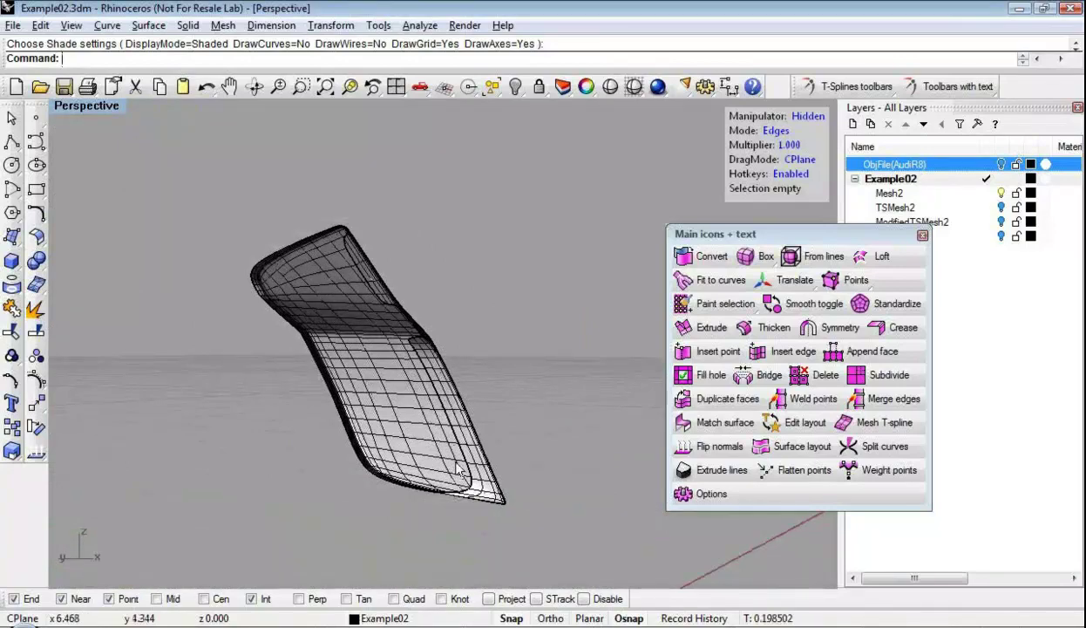
scroll(457, 471, up, 3)
click(453, 425)
shift+click(438, 371)
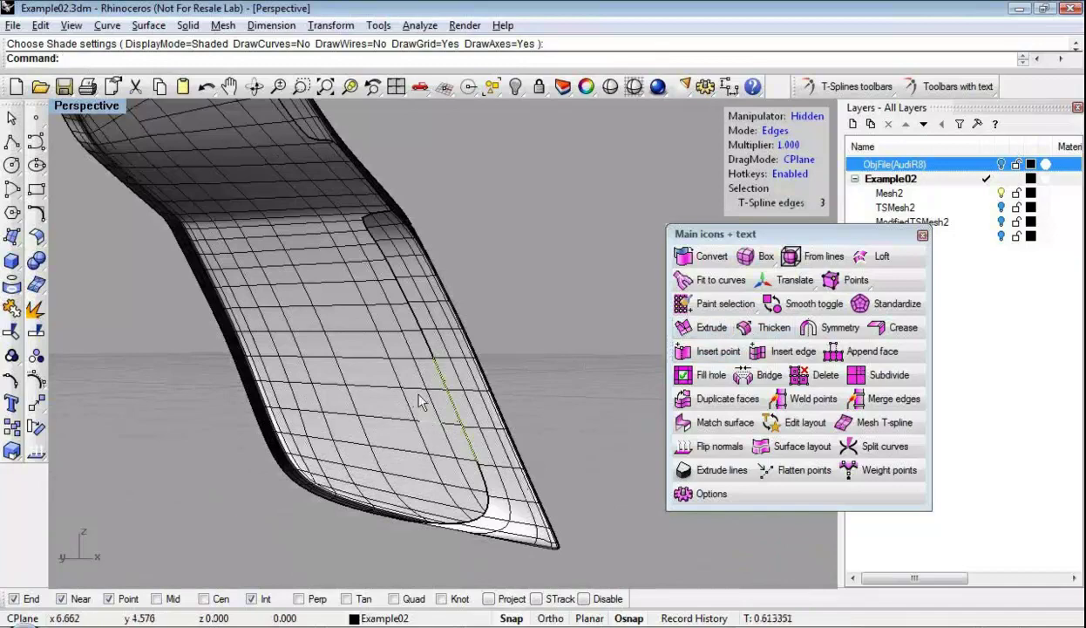
scroll(342, 274, down, 5)
right_drag(343, 280, 344, 313)
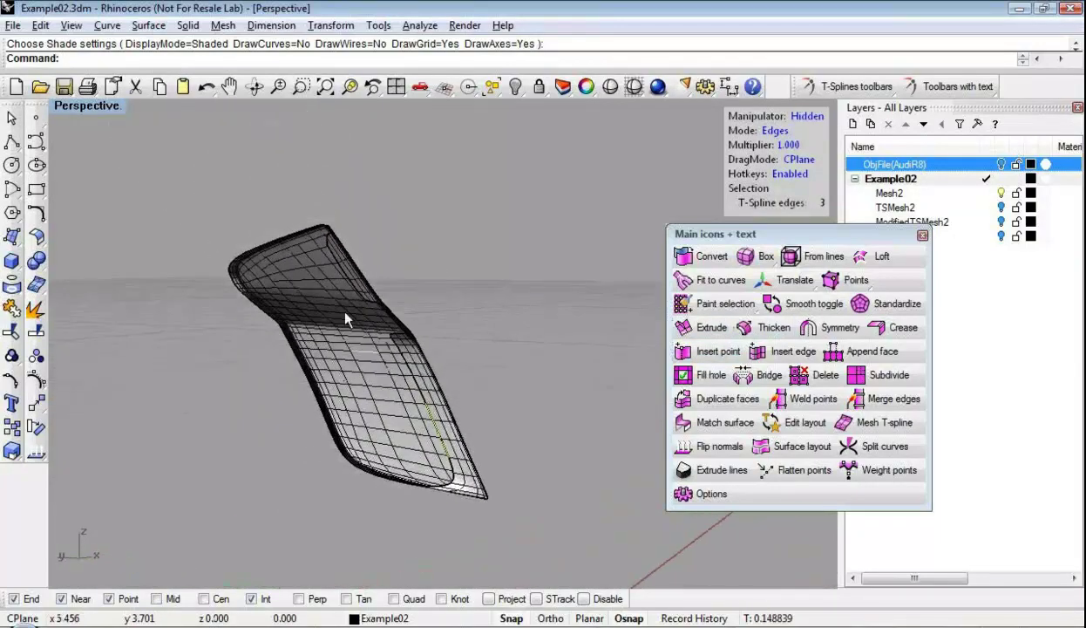
click(172, 180)
drag(172, 179, 562, 539)
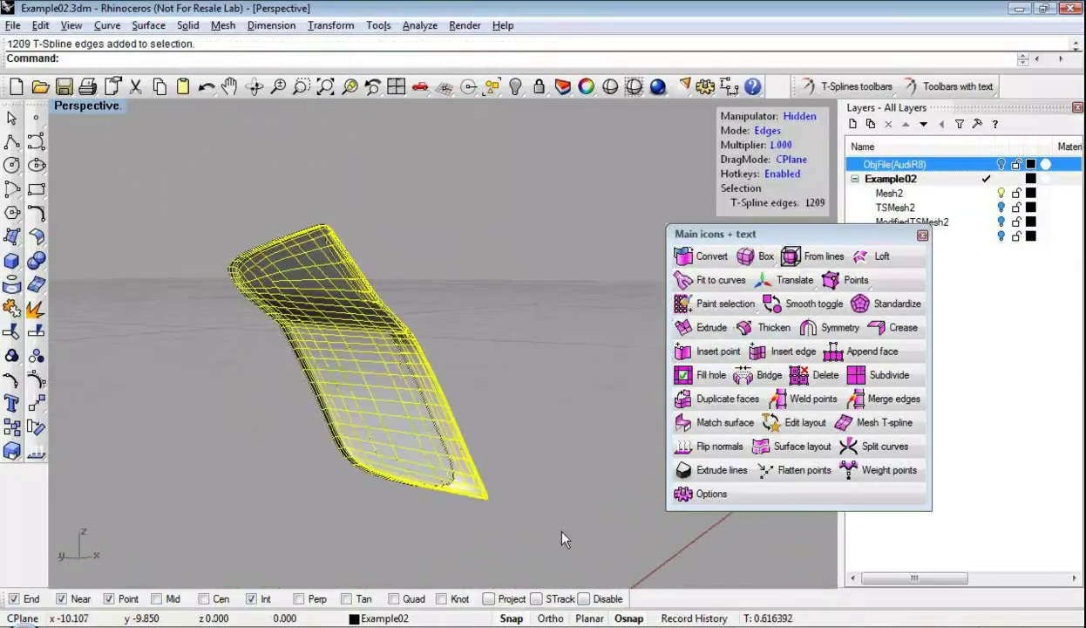
mouse_move(376, 403)
right_down()
mouse_move(383, 412)
mouse_move(376, 403)
right_up()
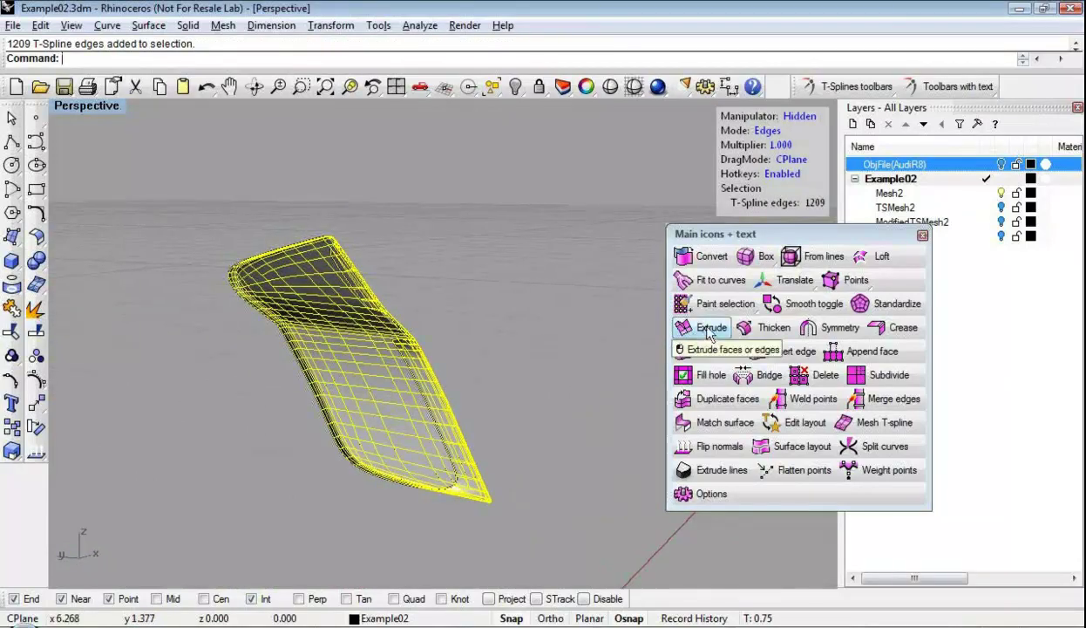
click(708, 332)
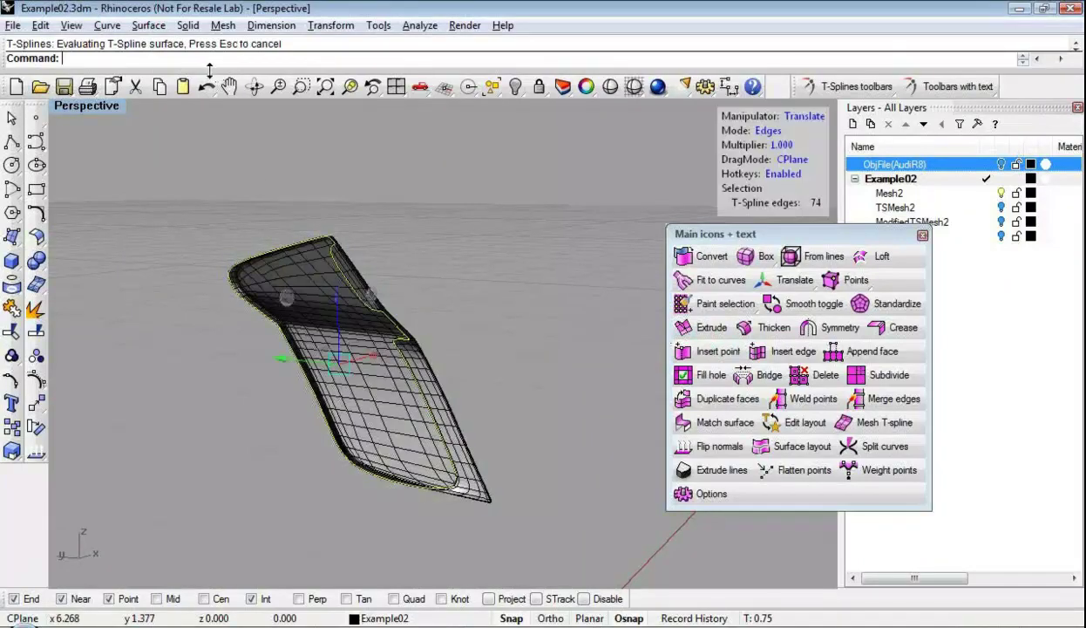
Examine the extruded border loop up close at the sharp inner corner, with wires and in a shaded preview
right_drag(418, 427, 425, 411)
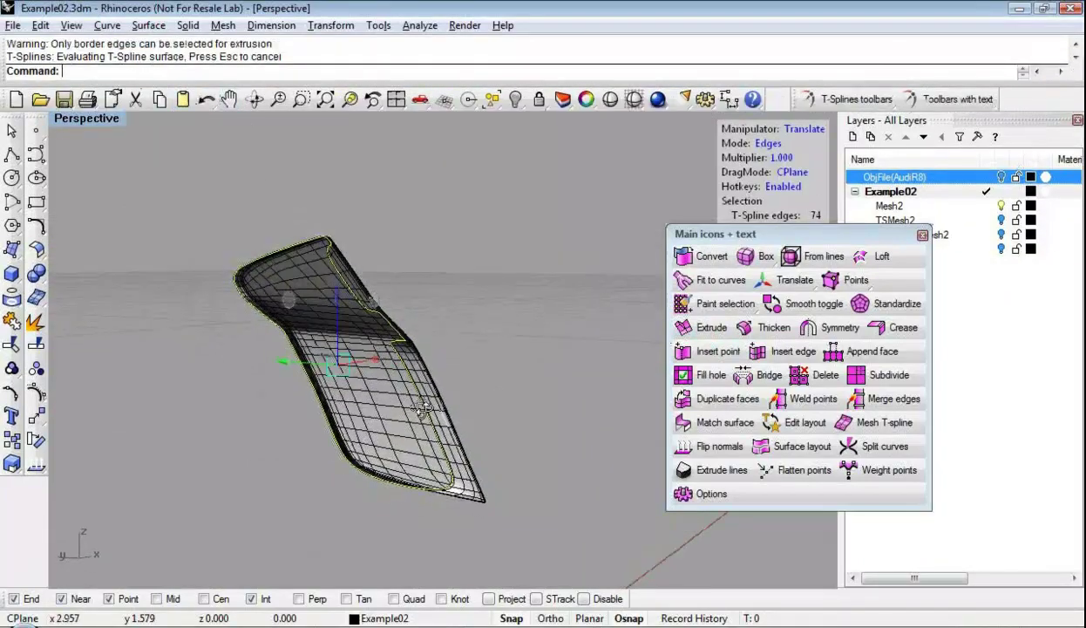
scroll(425, 412, up, 4)
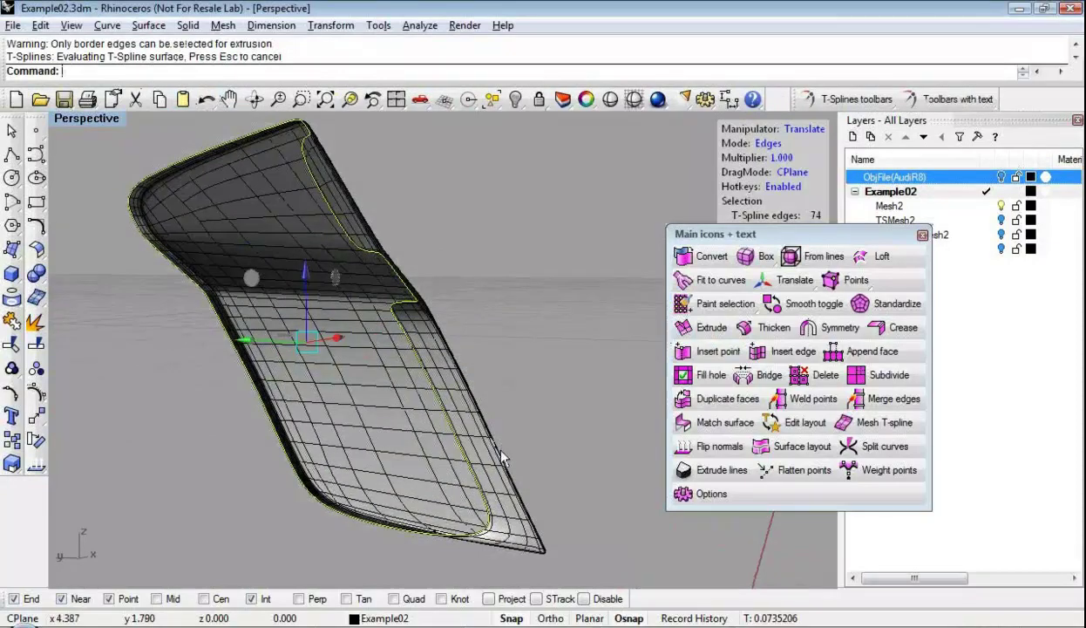
mouse_move(416, 344)
right_down()
mouse_move(427, 319)
mouse_move(420, 326)
right_up()
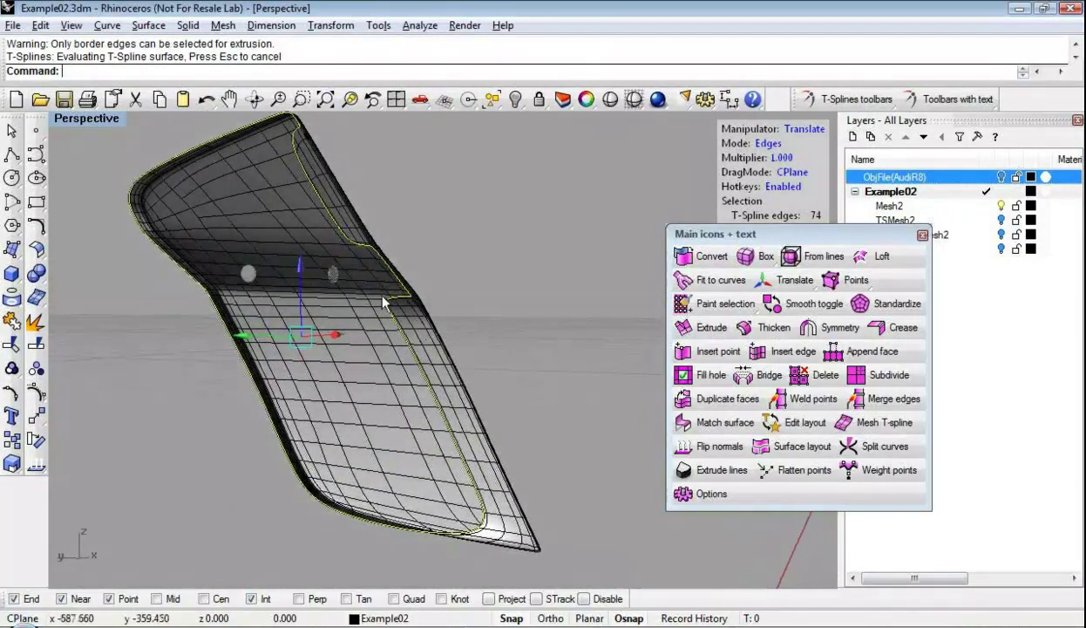
scroll(413, 299, up, 2)
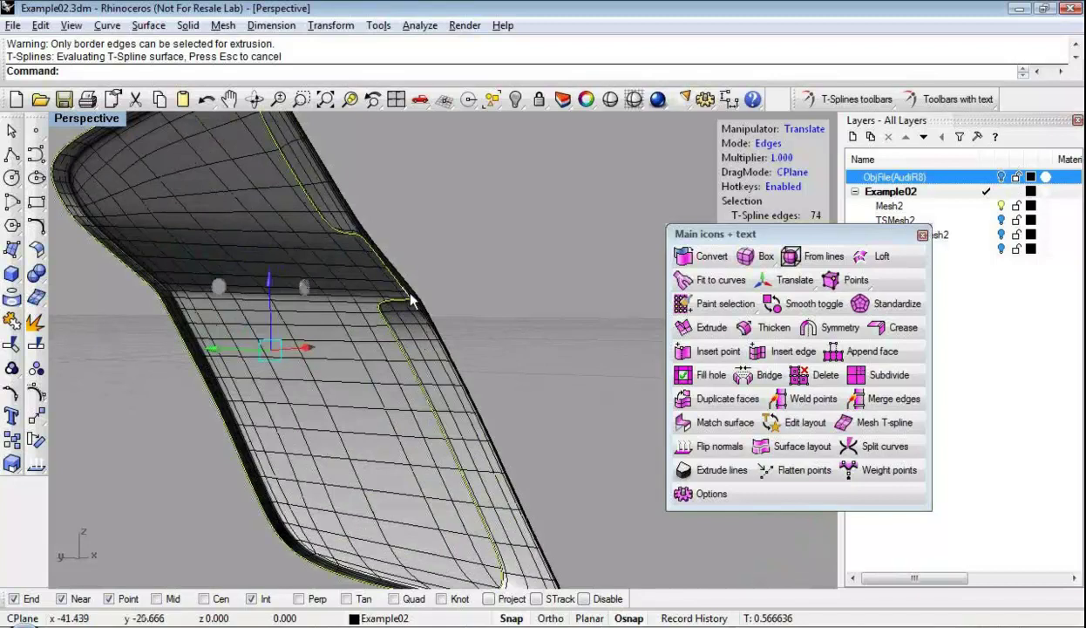
click(619, 101)
scroll(390, 290, up, 5)
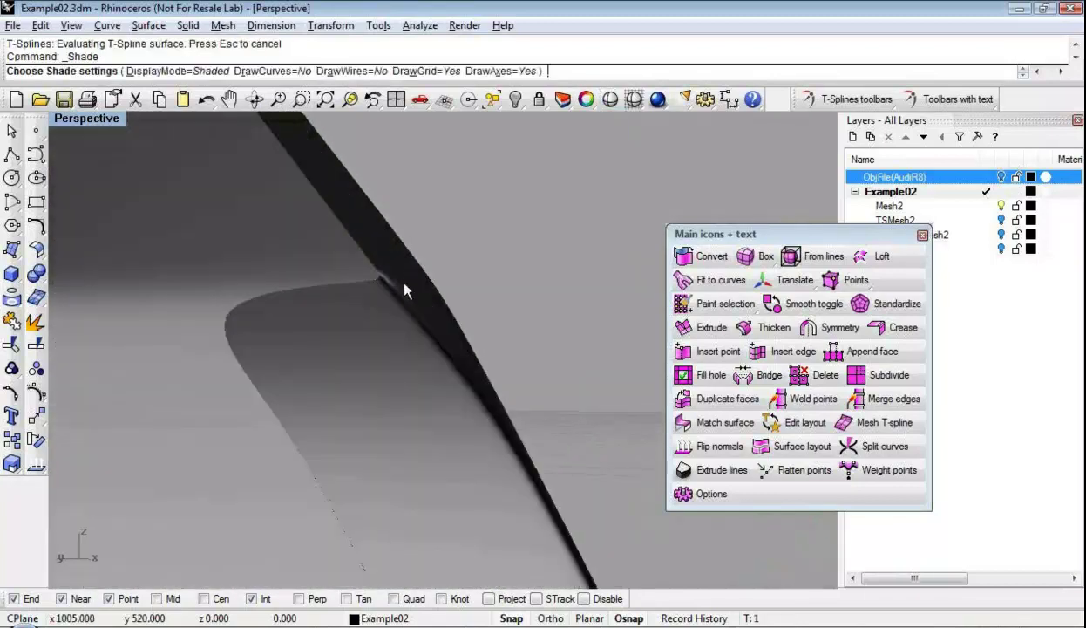
scroll(404, 287, up, 5)
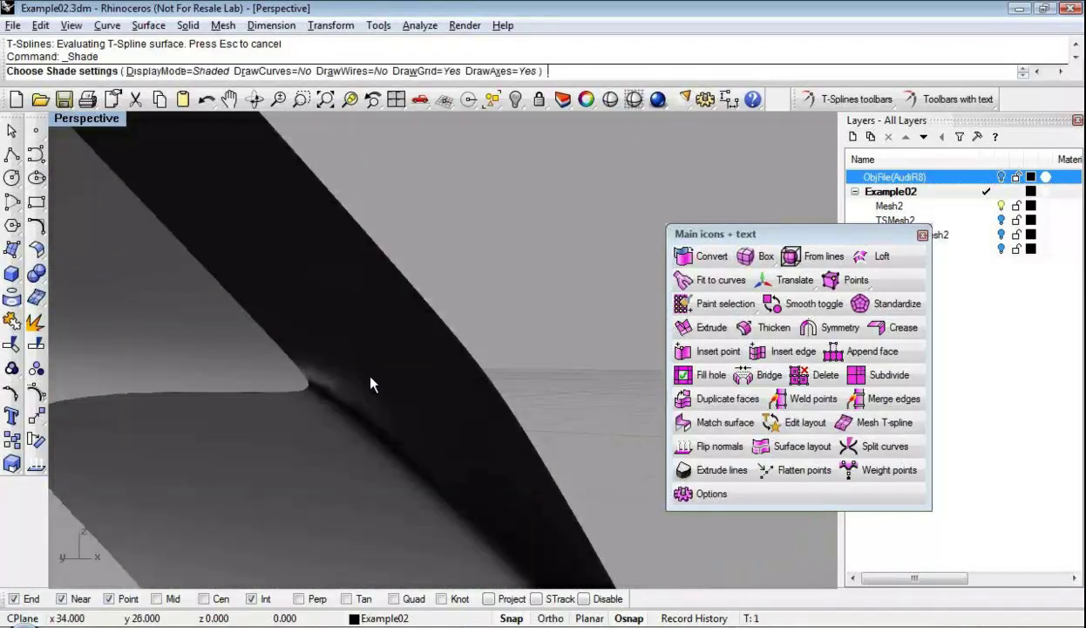
mouse_move(345, 399)
right_down()
mouse_move(308, 415)
mouse_move(249, 407)
mouse_move(390, 398)
right_up()
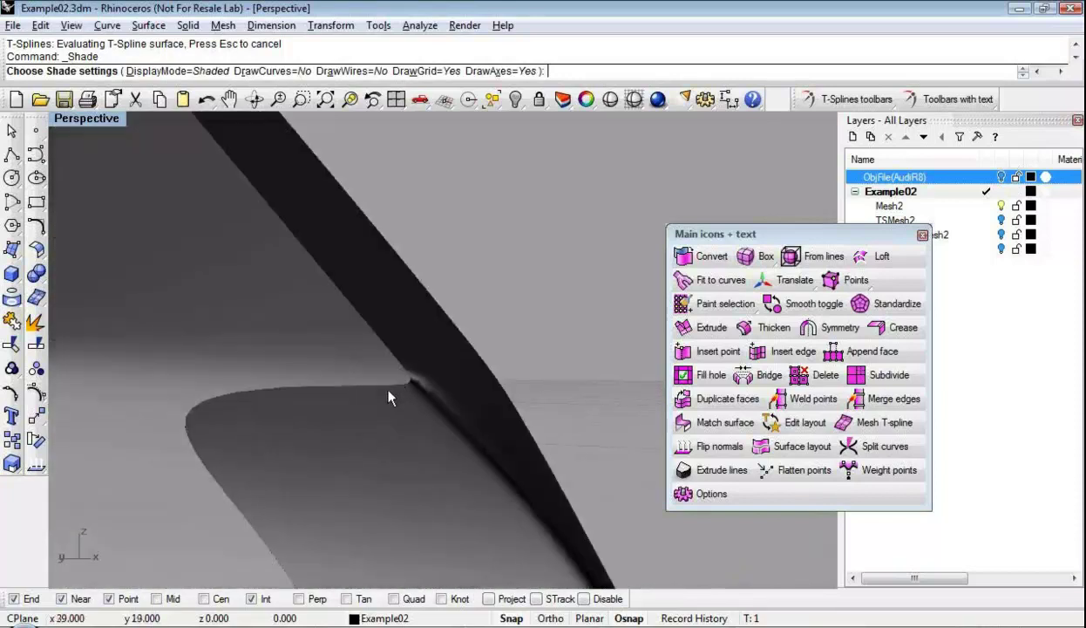
key(Escape)
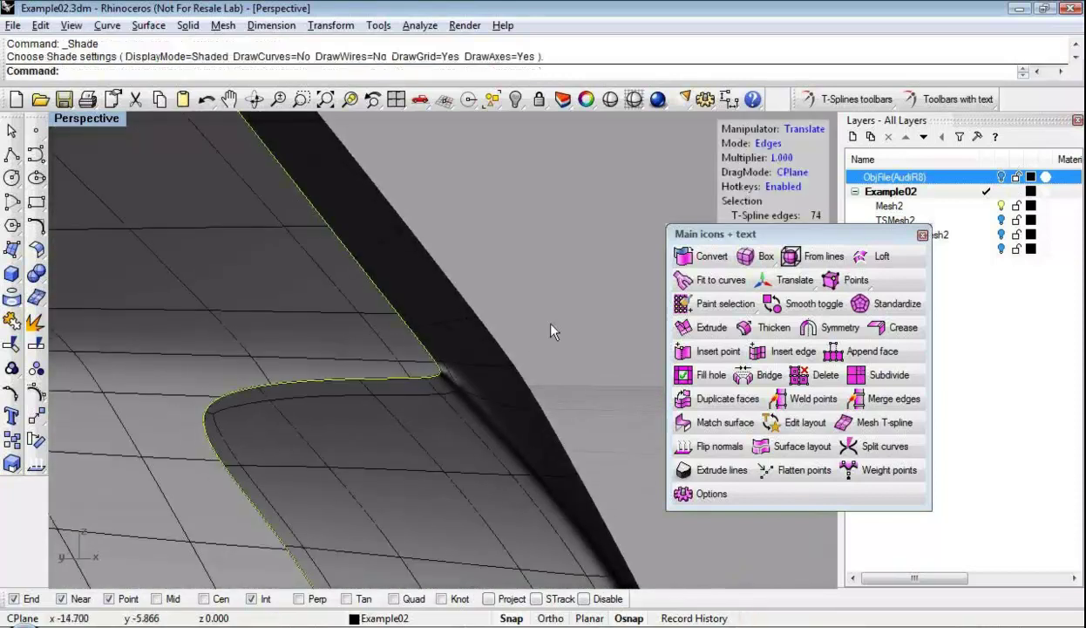
Set the T-Spline mesh preset to High and check the panel's inner border corner in a shaded preview
right_drag(465, 409, 449, 401)
click(611, 100)
mouse_move(404, 368)
right_down()
mouse_move(345, 391)
mouse_move(348, 261)
mouse_move(334, 364)
right_up()
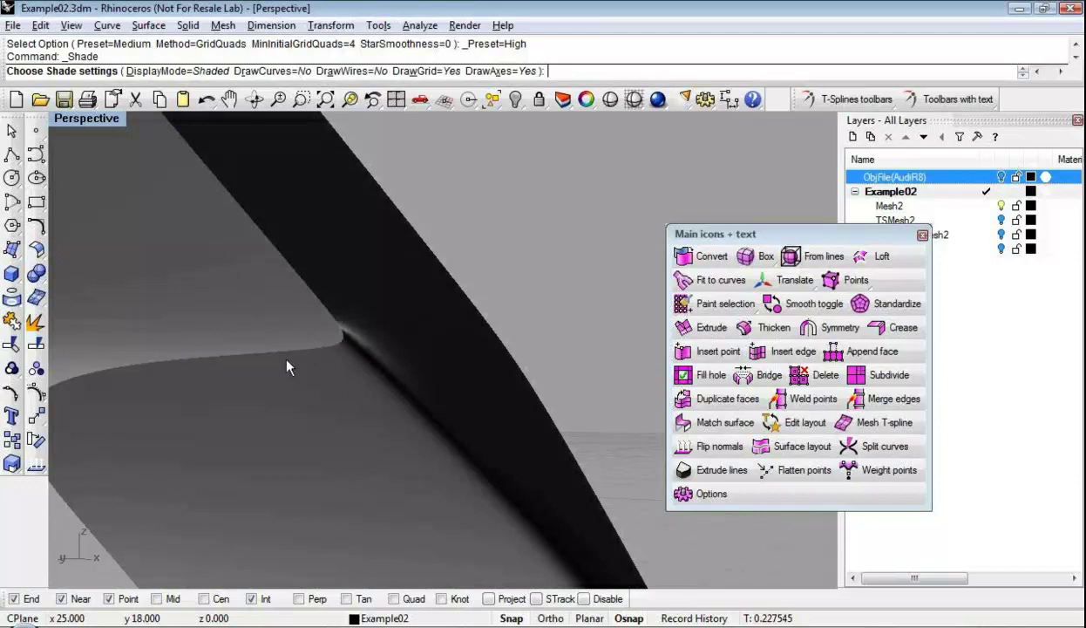
mouse_move(319, 318)
right_down()
mouse_move(369, 375)
mouse_move(388, 363)
mouse_move(409, 395)
right_up()
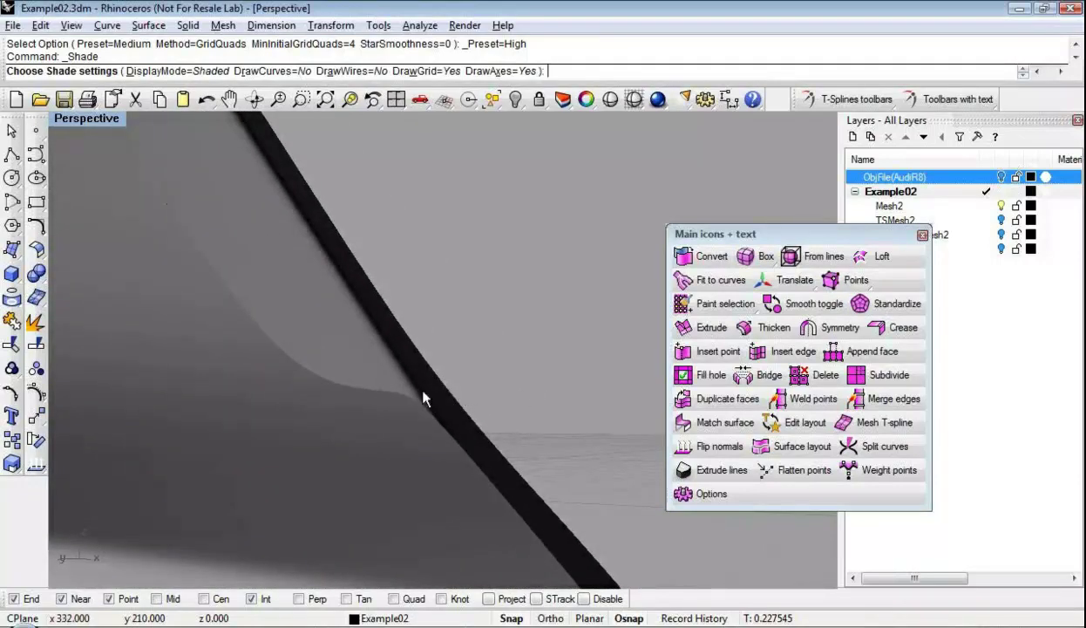
right_click(501, 388)
scroll(491, 416, down, 4)
mouse_move(490, 416)
shift+right_down()
mouse_move(497, 305)
mouse_move(488, 423)
mouse_move(440, 430)
mouse_move(611, 349)
shift+right_up()
scroll(512, 406, down, 4)
right_drag(488, 392, 451, 379)
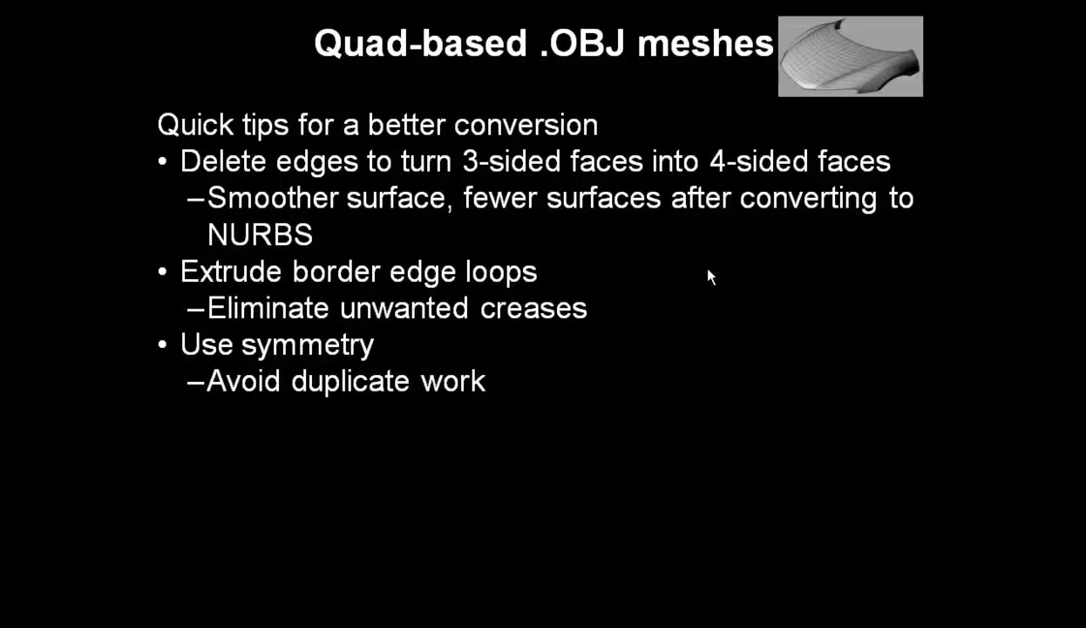
key(Right)
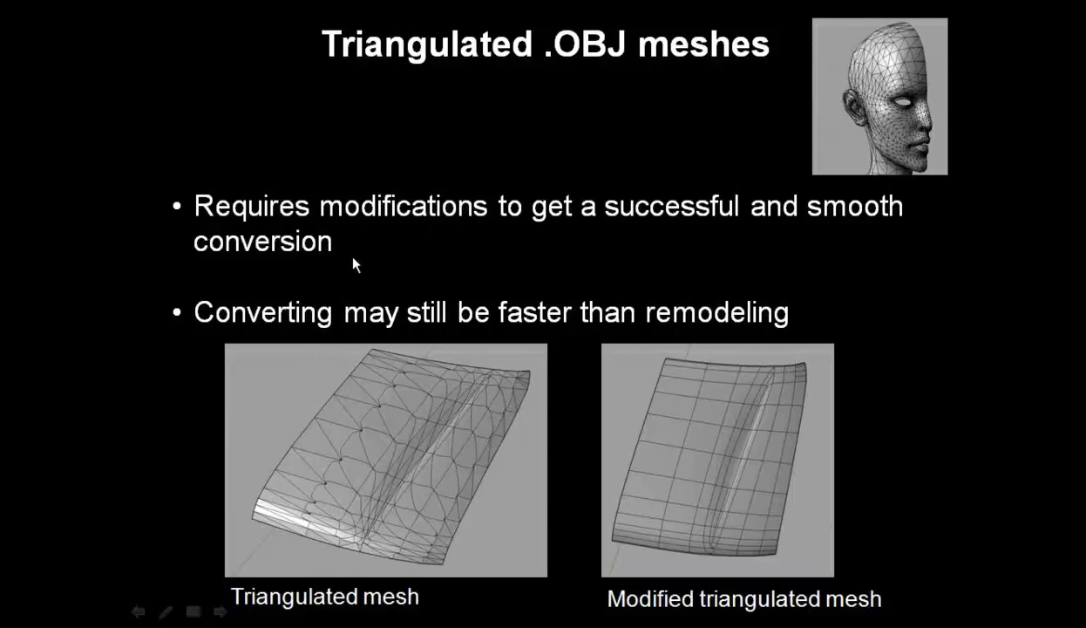
Switch back to Rhinoceros and open the recent file Example04.3dm without saving the changes to Example02.3dm
key(alt+Tab)
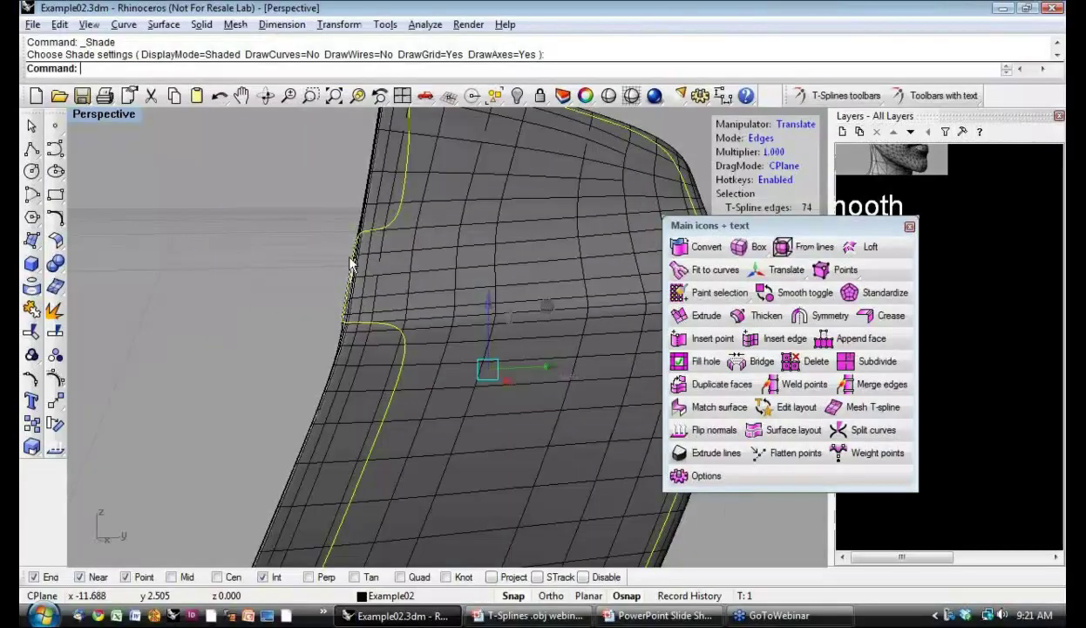
click(32, 24)
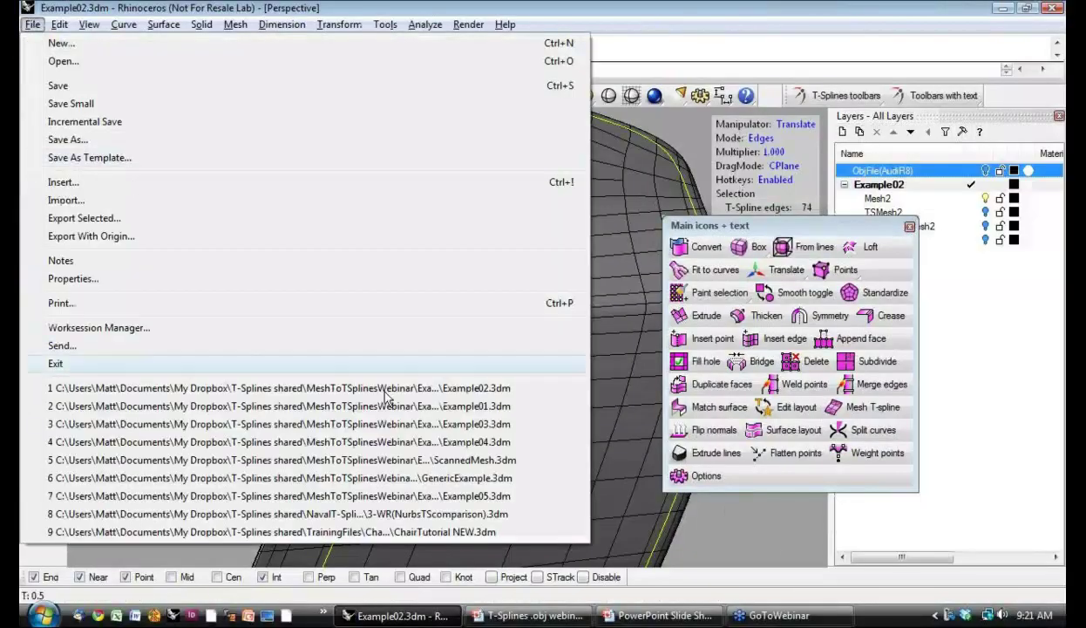
click(433, 443)
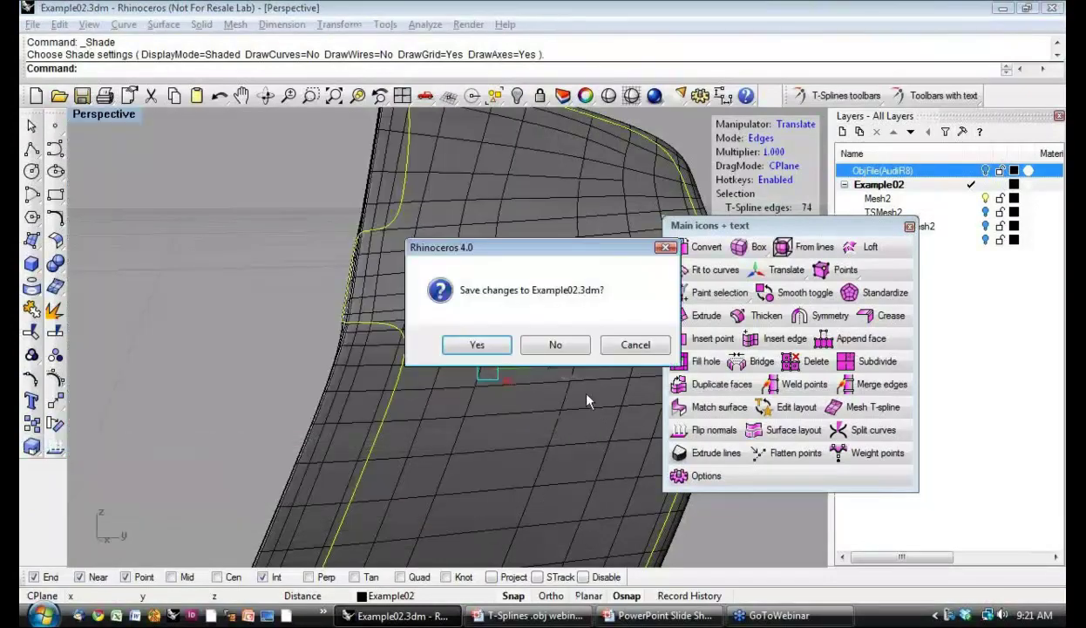
click(556, 347)
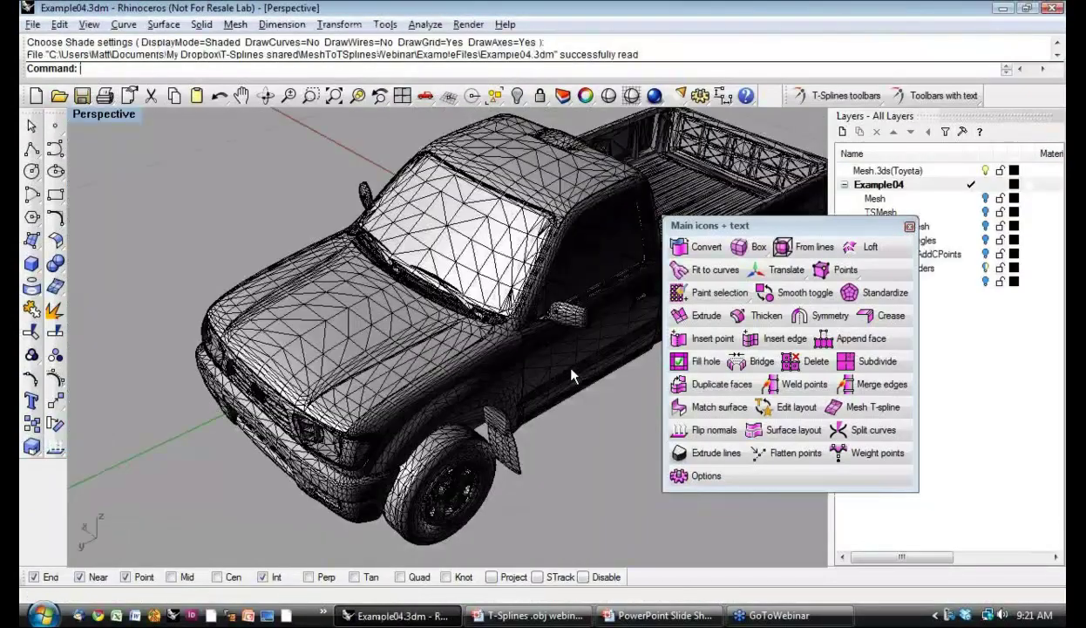
Dock the floating T-Splines toolbar and inspect the Toyota truck mesh with wires and in a shaded preview
right_drag(495, 357, 603, 312)
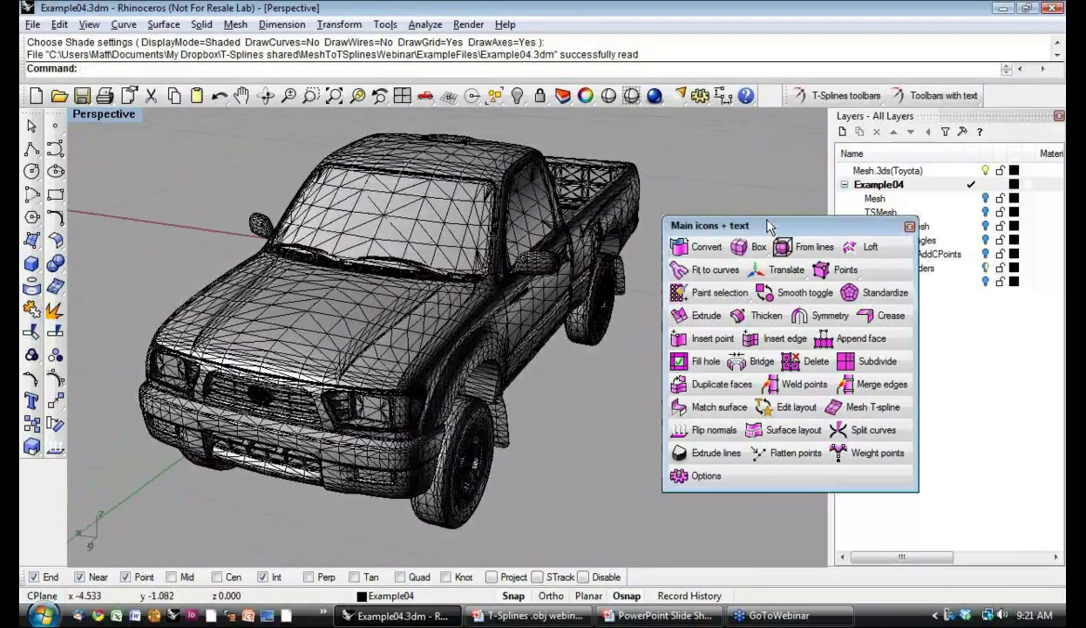
double_click(703, 225)
right_drag(576, 387, 385, 305)
click(609, 98)
right_drag(606, 274, 523, 327)
right_click(598, 362)
right_drag(599, 367, 478, 330)
right_drag(407, 379, 432, 340)
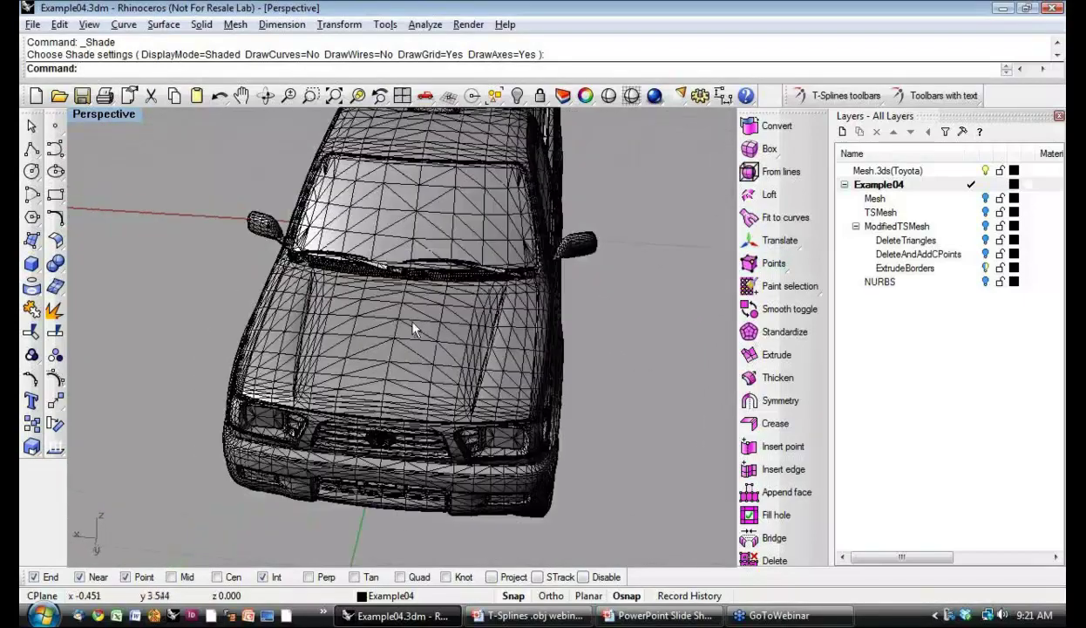
Turn on the Mesh layer and turn off the Mesh.3ds(Toyota) layer to isolate the triangulated hood mesh
click(959, 198)
click(985, 170)
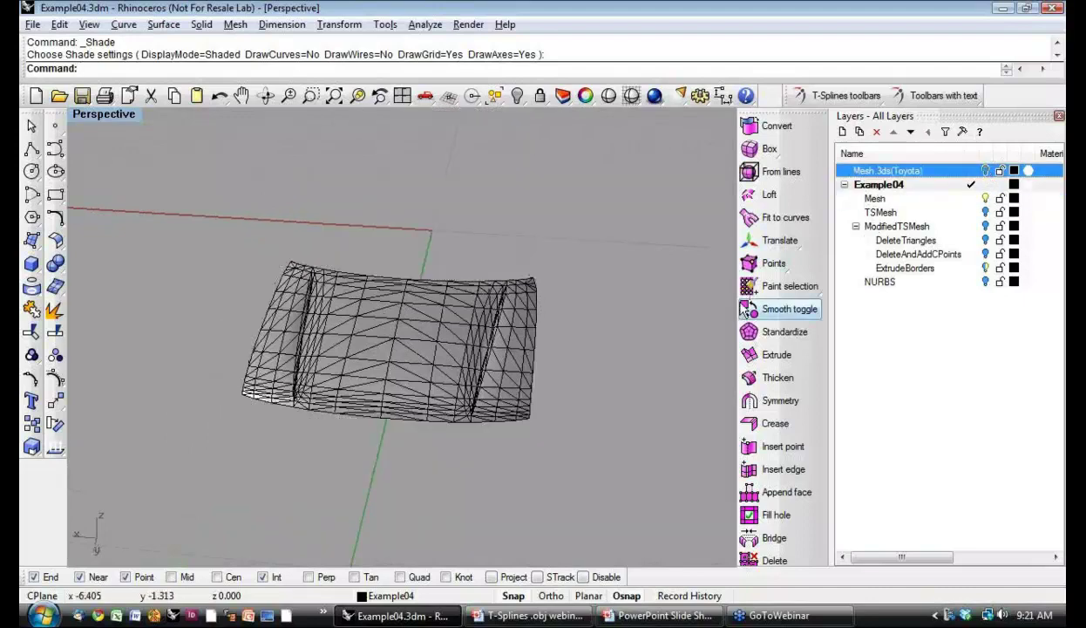
right_drag(586, 326, 608, 343)
right_drag(467, 337, 430, 319)
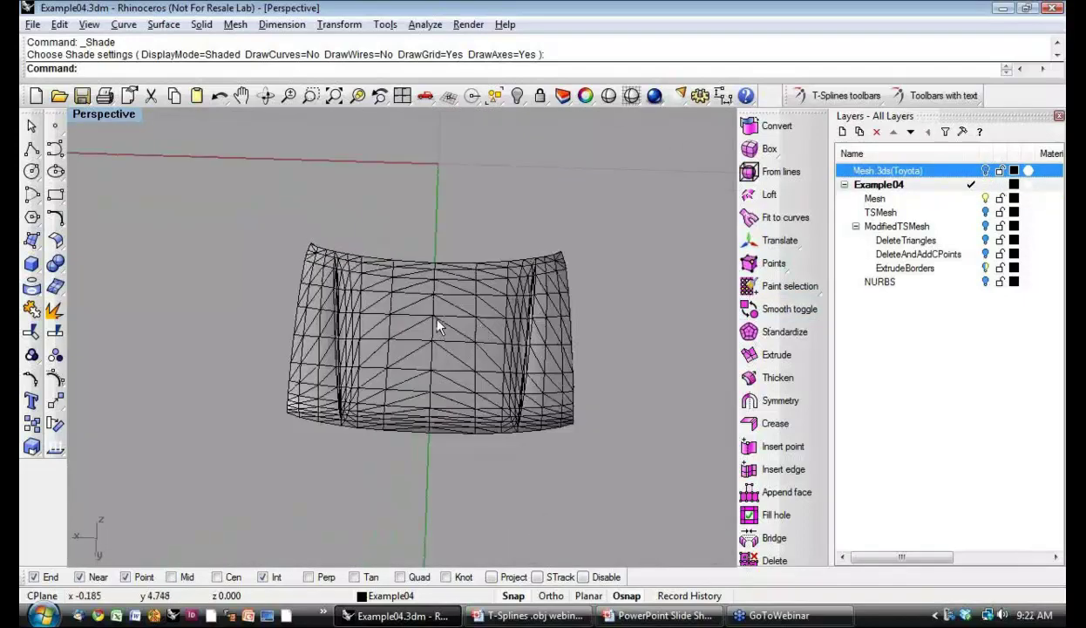
scroll(374, 299, up, 2)
right_drag(518, 356, 398, 262)
Activate the T-Splines Translate manipulator and convert the hood mesh to a T-Spline
click(756, 243)
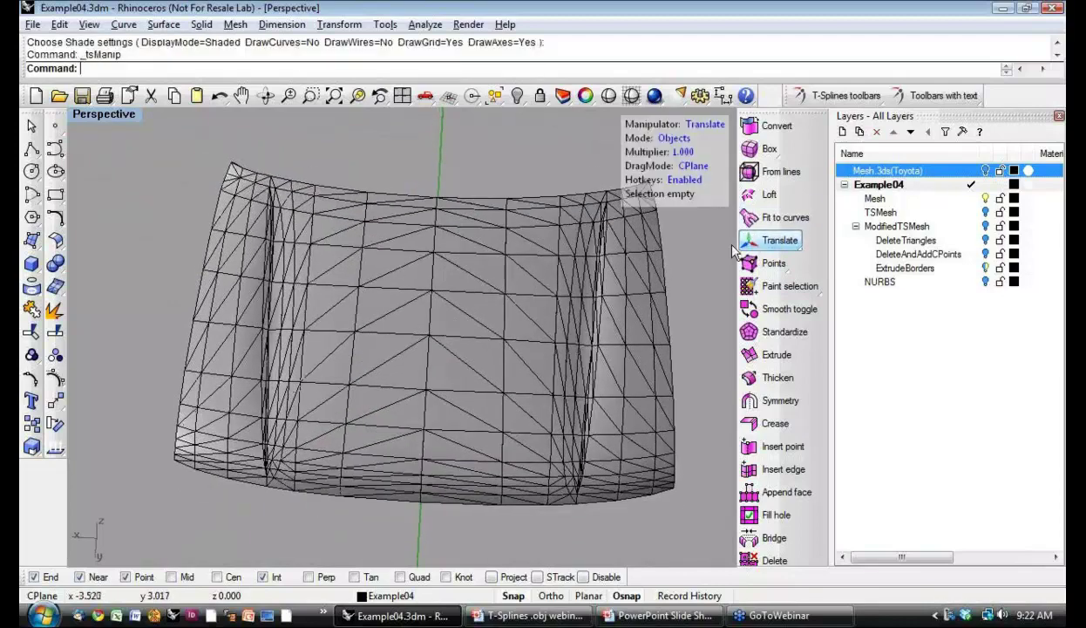
click(493, 287)
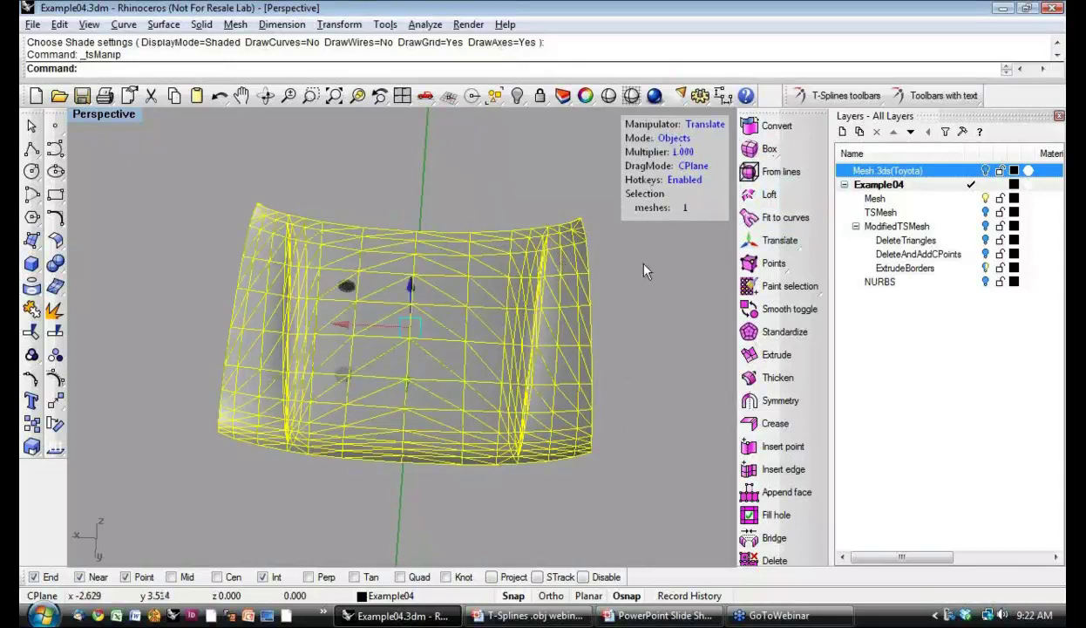
click(766, 129)
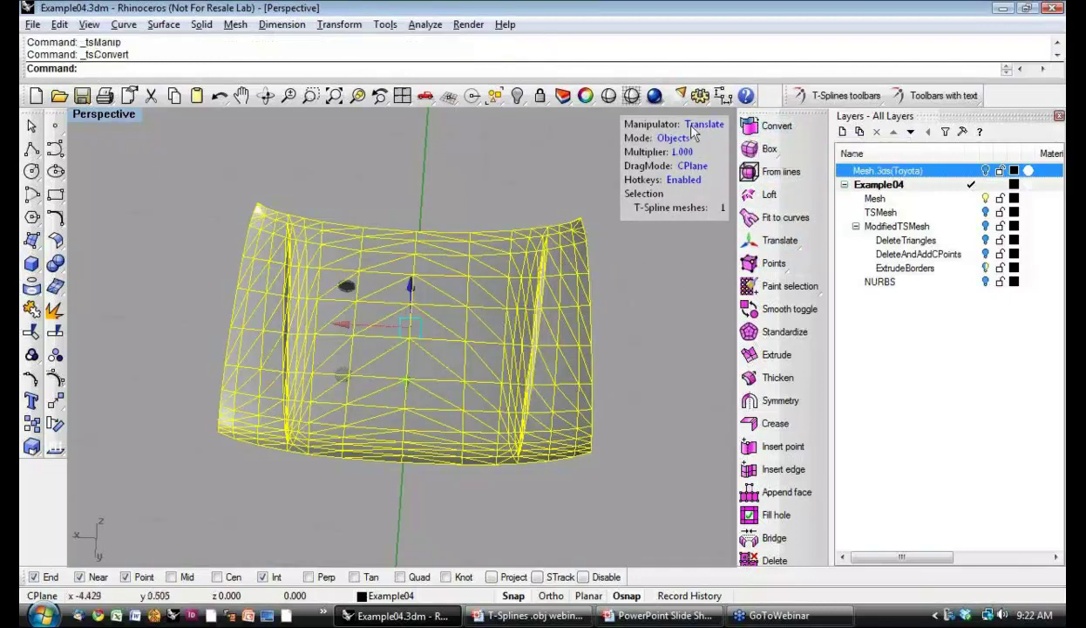
Change the T-Splines selection mode to Faces and delete all faces on one side of the hood's centerline
click(665, 138)
click(666, 138)
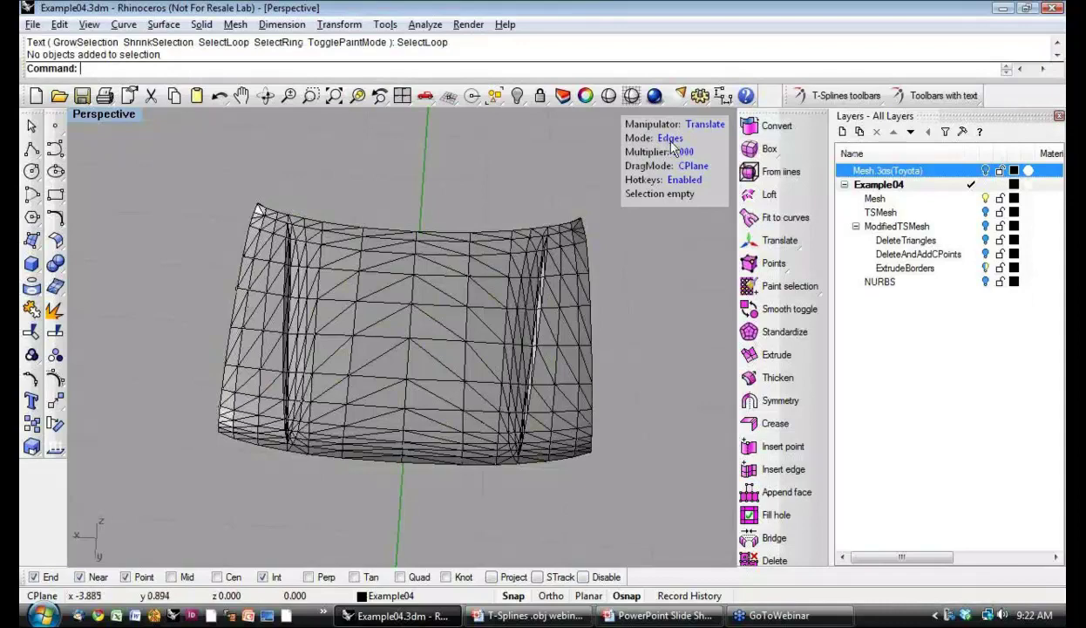
drag(192, 157, 422, 504)
key(Delete)
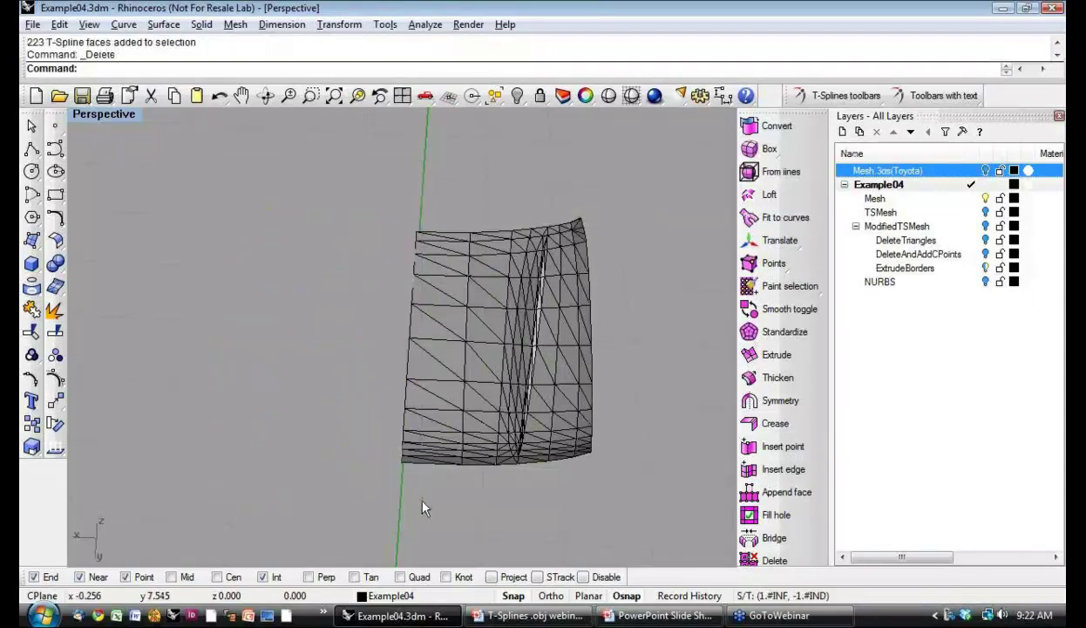
right_drag(510, 497, 357, 390)
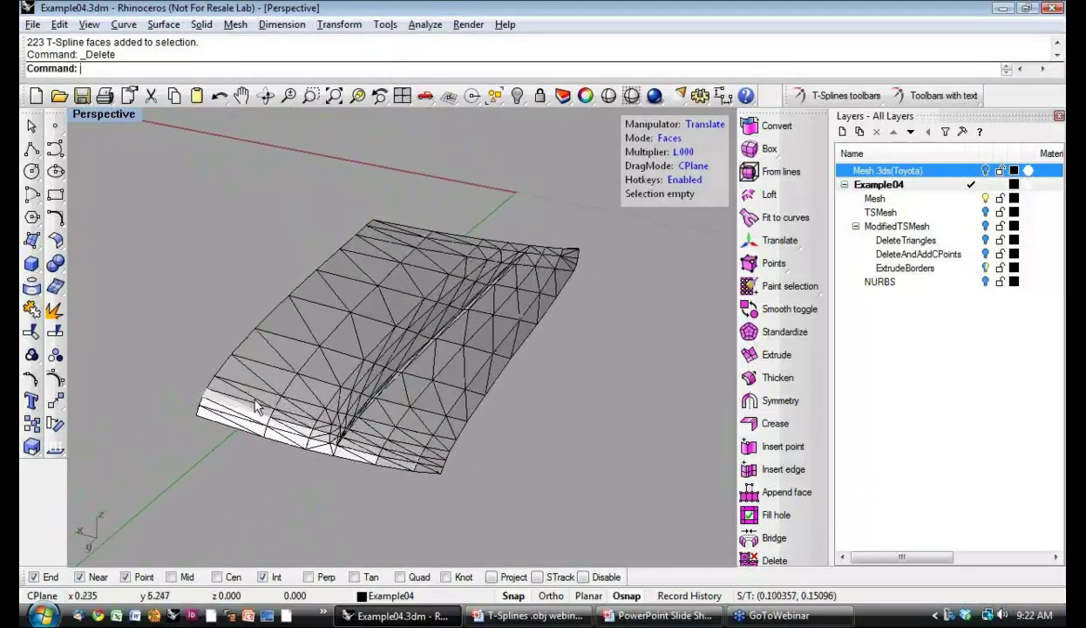
right_drag(287, 343, 301, 359)
right_drag(391, 313, 368, 332)
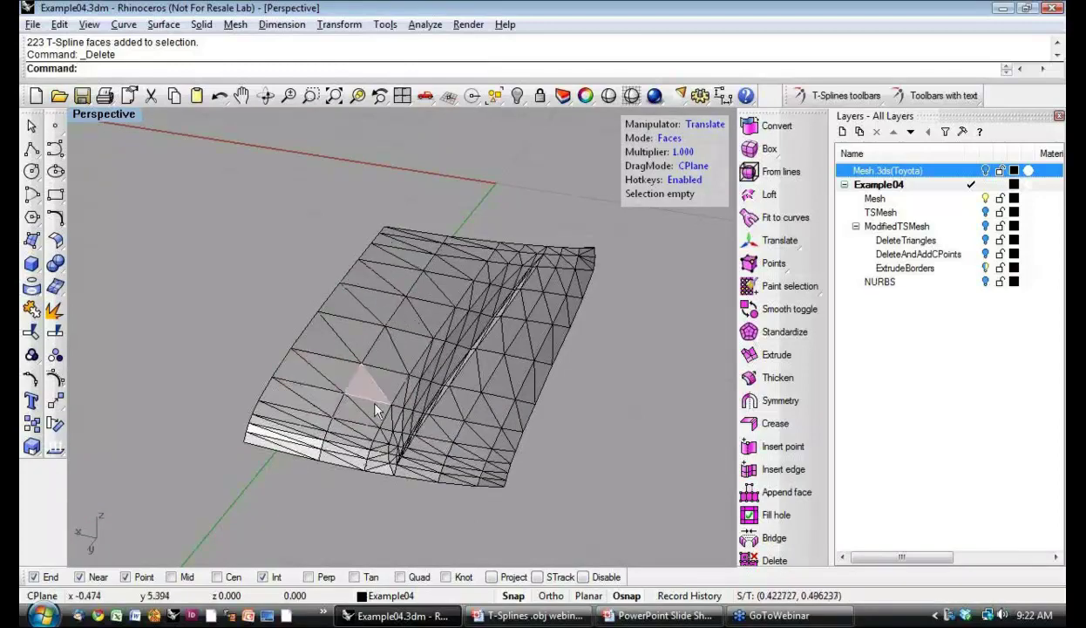
key(alt+Tab)
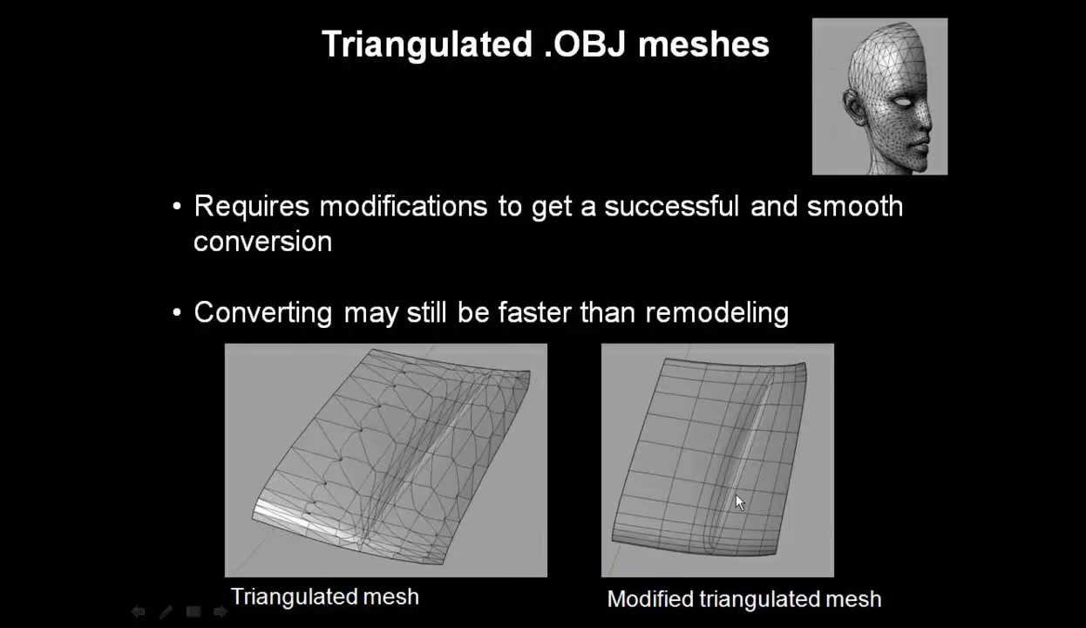
key(alt+Tab)
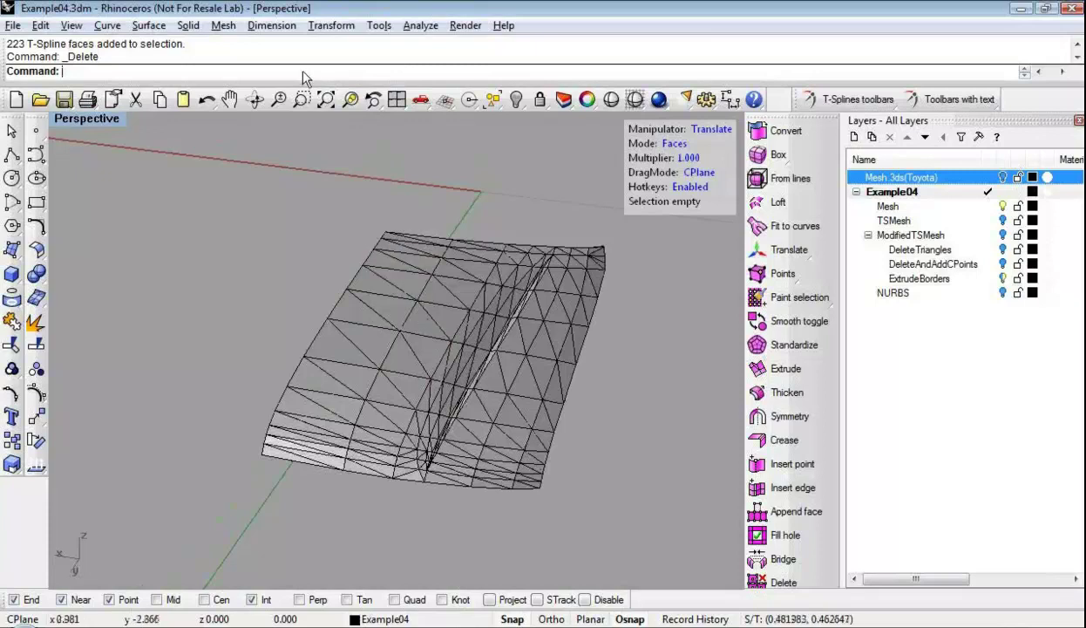
Try to merge the half hood's triangles into quads with QuadrangulateMesh, using planarity 5 and rectangularity 2
text(Q)
text(dMesh)
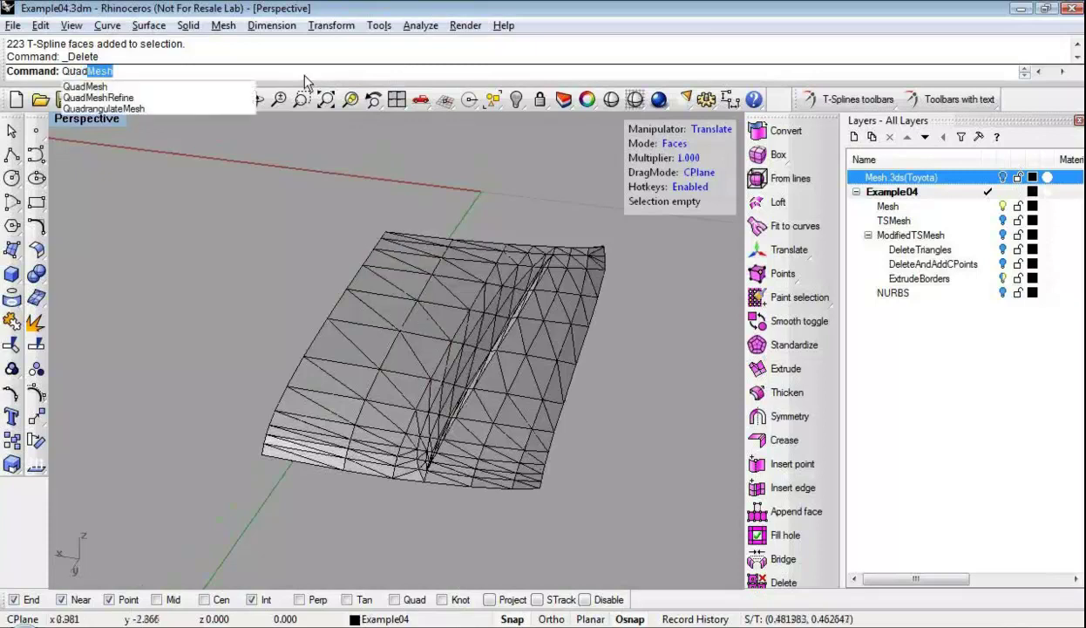
click(190, 109)
key(Return)
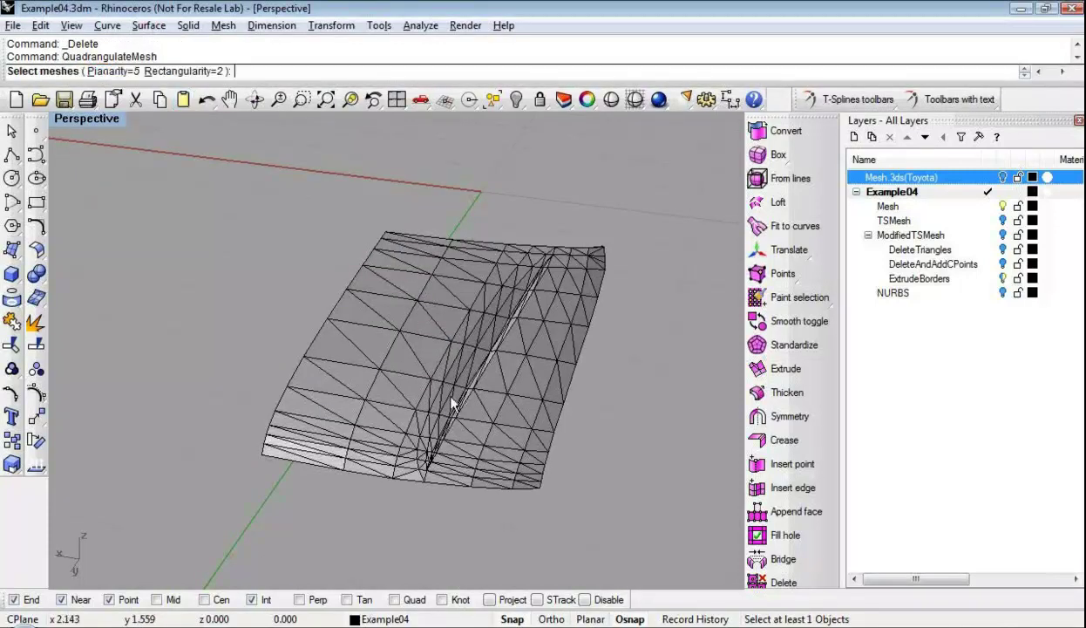
click(401, 370)
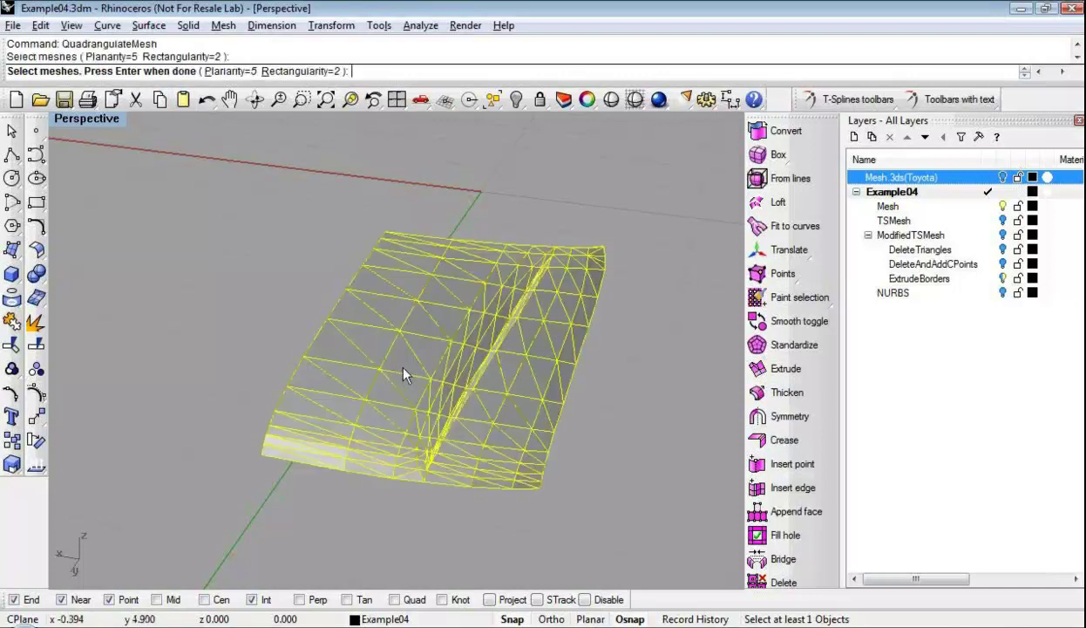
key(Return)
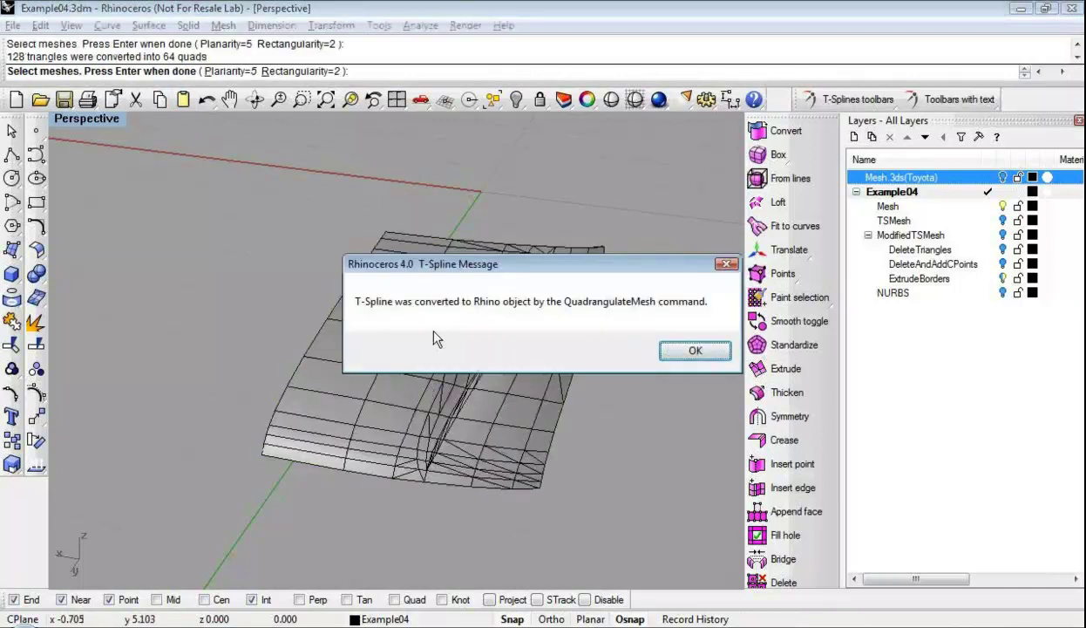
click(693, 350)
Inspect the quadrangulated hood mesh and undo the quadrangulation
right_drag(510, 347, 466, 404)
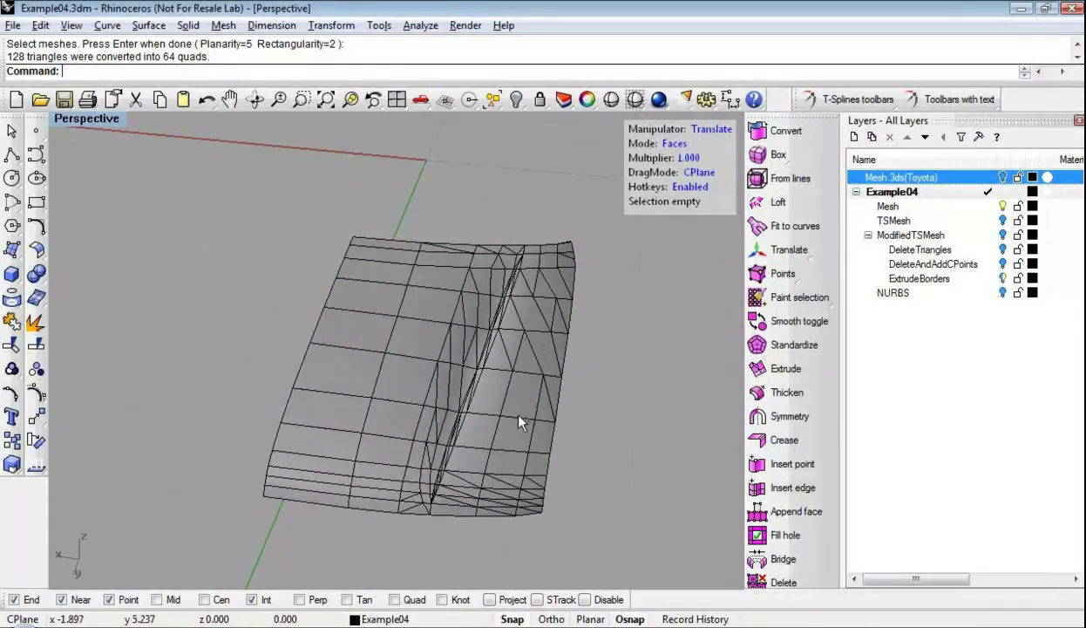
right_drag(504, 375, 439, 373)
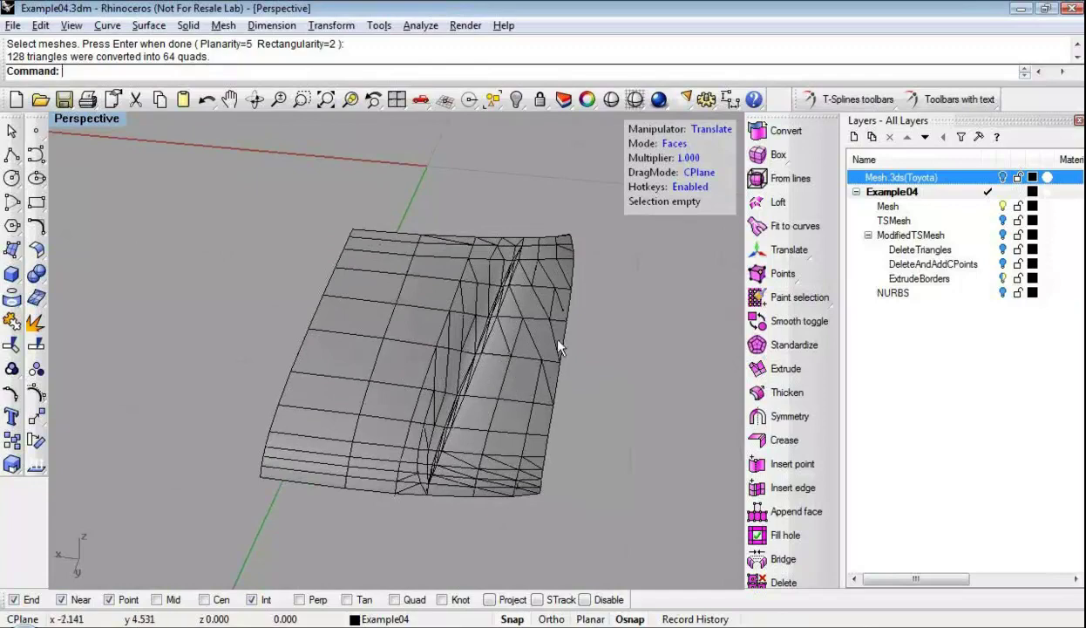
scroll(549, 366, up, 2)
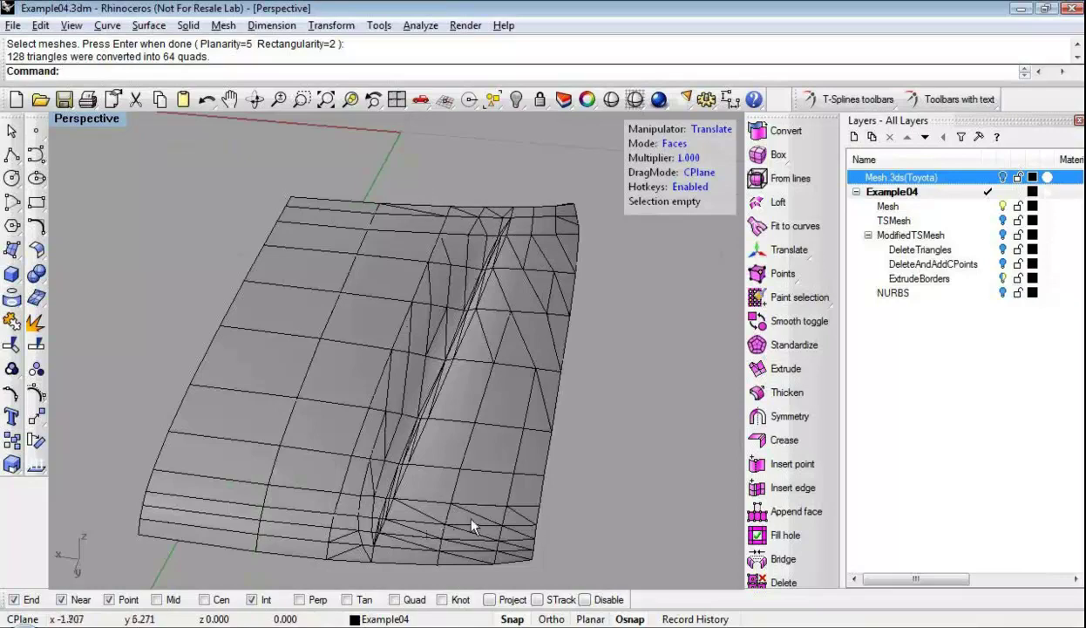
key(ctrl+z)
Set the selection mode to Edges and delete all diagonal triangle edges between the hood's centerline and the raised ridge
right_drag(500, 487, 514, 397)
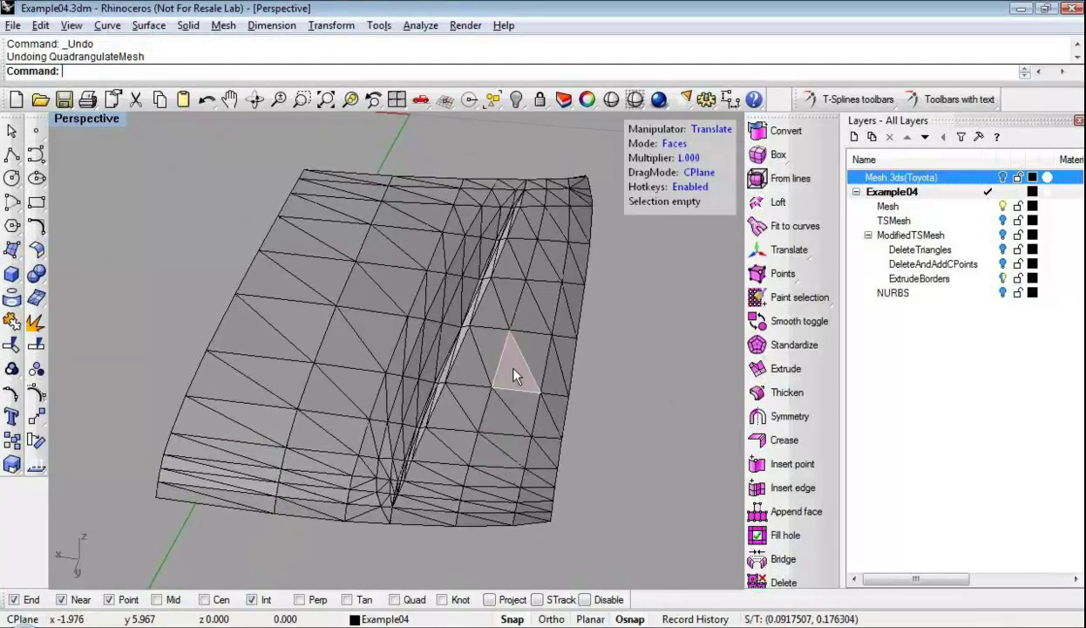
right_drag(415, 385, 383, 427)
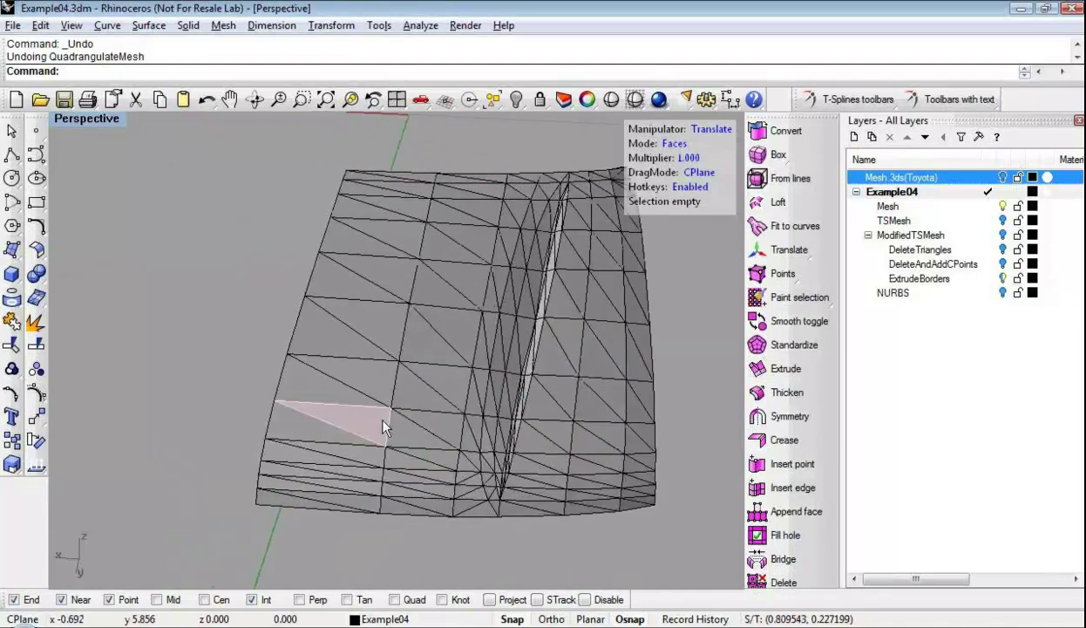
key(2)
click(287, 499)
scroll(287, 499, up, 2)
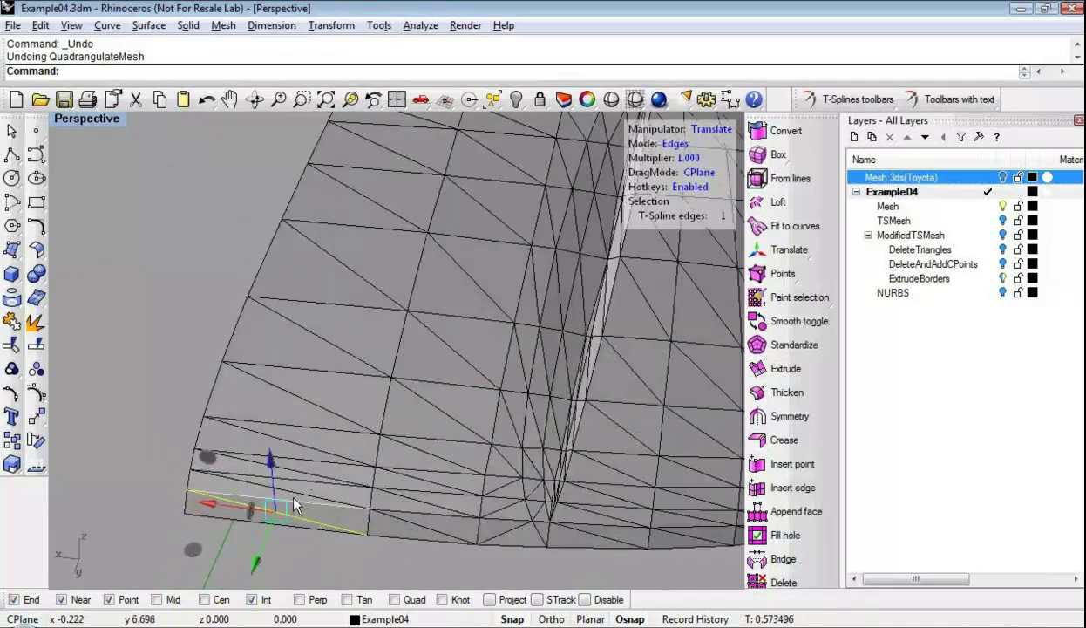
shift+click(298, 492)
shift+click(293, 472)
shift+click(301, 445)
shift+click(305, 410)
shift+click(310, 326)
shift+click(338, 263)
shift+click(384, 204)
shift+click(386, 150)
shift+click(479, 203)
shift+click(469, 277)
shift+click(450, 347)
shift+click(439, 407)
shift+click(422, 446)
shift+click(439, 481)
shift+click(425, 490)
shift+click(418, 514)
right_drag(443, 236, 414, 416)
shift+click(412, 417)
shift+click(329, 360)
shift+click(316, 319)
shift+click(332, 304)
shift+click(440, 313)
shift+click(435, 329)
shift+click(425, 363)
shift+click(512, 316)
shift+click(486, 360)
shift+click(471, 425)
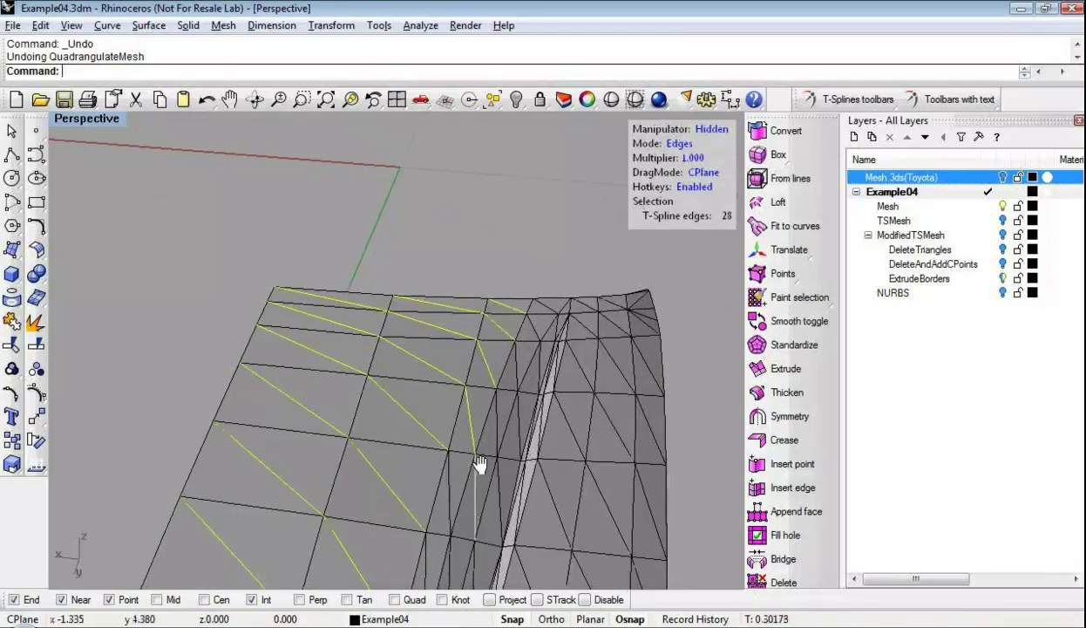
shift+right_drag(479, 466, 427, 265)
shift+click(411, 278)
shift+click(384, 365)
shift+right_drag(360, 442, 441, 301)
shift+click(441, 300)
shift+click(424, 358)
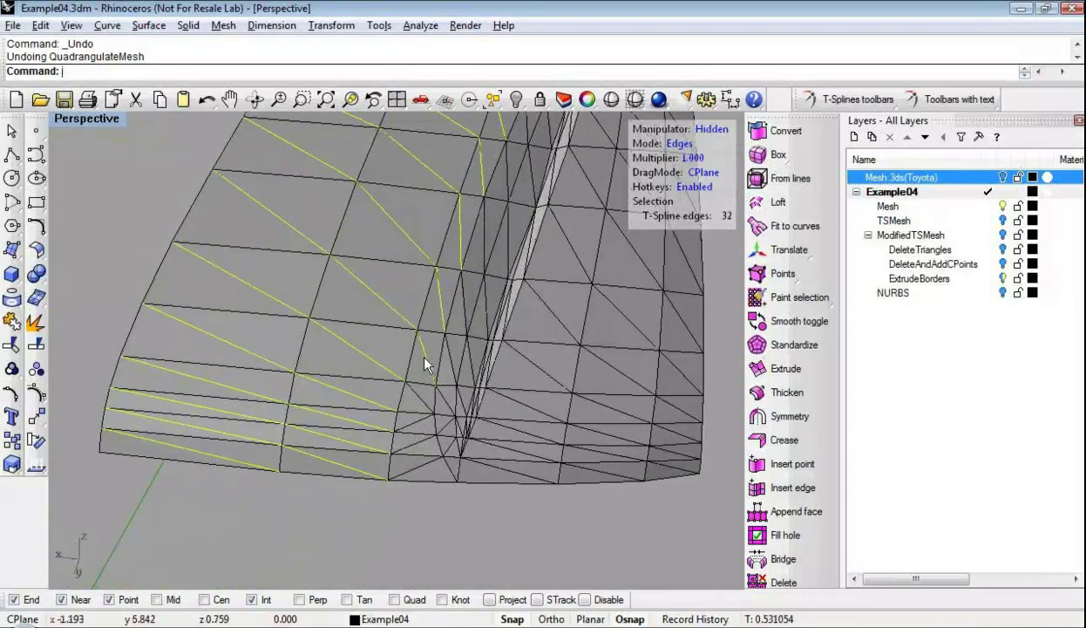
shift+click(423, 438)
shift+click(430, 462)
shift+click(449, 446)
shift+click(447, 426)
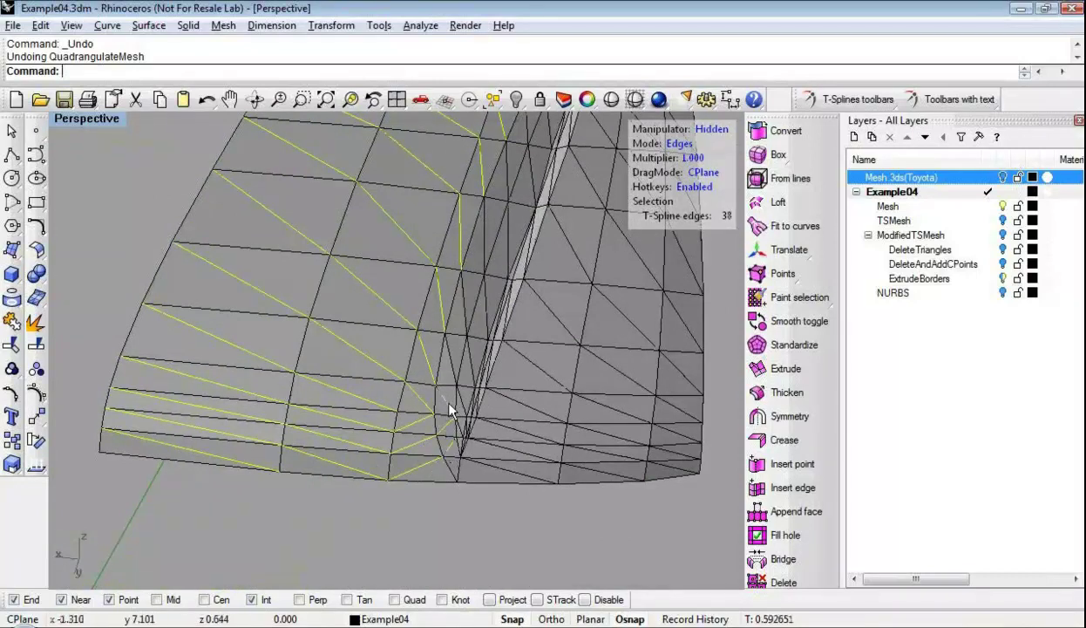
shift+click(442, 343)
shift+click(458, 293)
shift+click(489, 226)
shift+right_drag(543, 169, 401, 353)
shift+click(375, 374)
shift+click(403, 299)
shift+click(435, 246)
shift+click(454, 206)
shift+click(460, 227)
shift+click(437, 252)
shift+click(432, 287)
shift+click(391, 394)
shift+click(372, 470)
shift+right_drag(398, 414, 391, 263)
shift+click(361, 383)
shift+click(353, 427)
shift+click(347, 455)
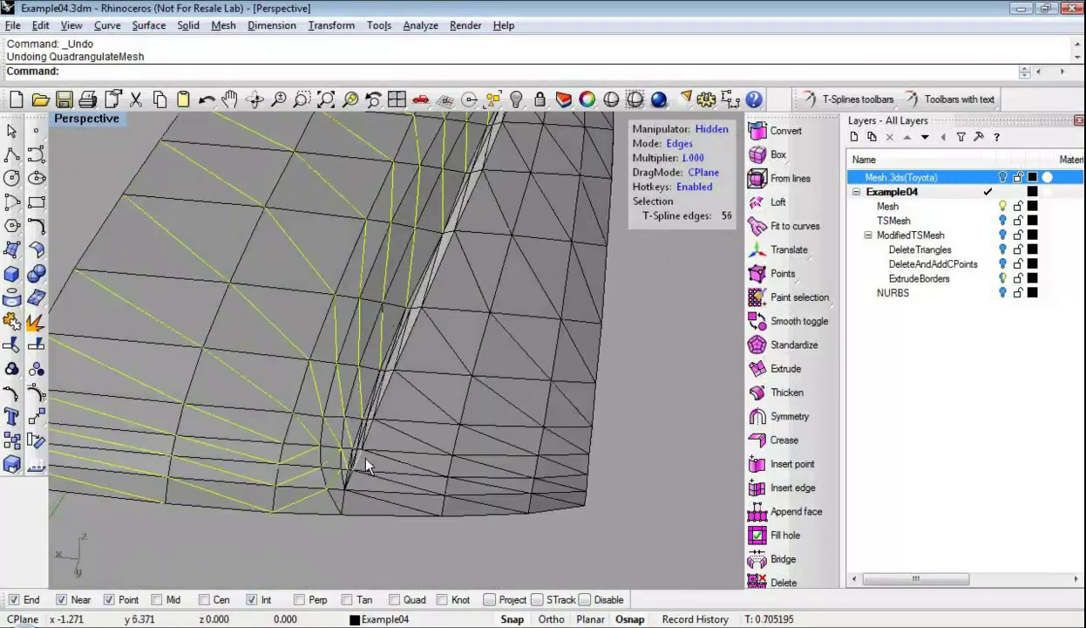
key(Delete)
Delete the diagonal triangle edges on the hood's outer side, between the raised ridge and the side border
click(398, 509)
shift+click(400, 482)
shift+click(406, 461)
shift+click(411, 436)
shift+click(427, 398)
shift+click(446, 332)
shift+click(500, 398)
shift+click(493, 440)
shift+click(493, 466)
shift+click(494, 469)
shift+click(516, 485)
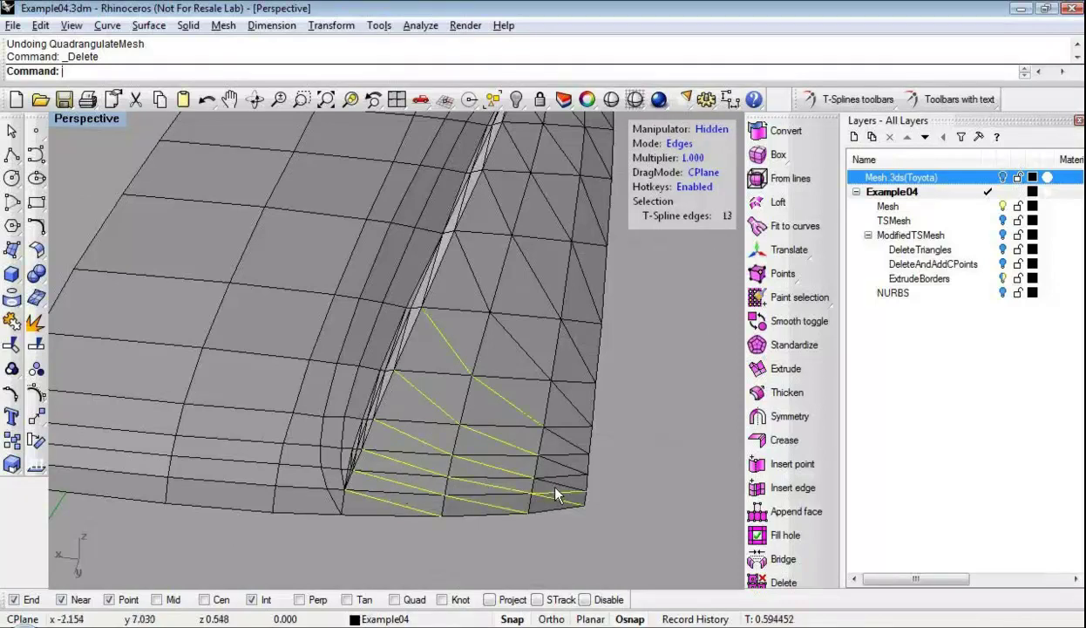
shift+click(562, 472)
shift+double_click(478, 279)
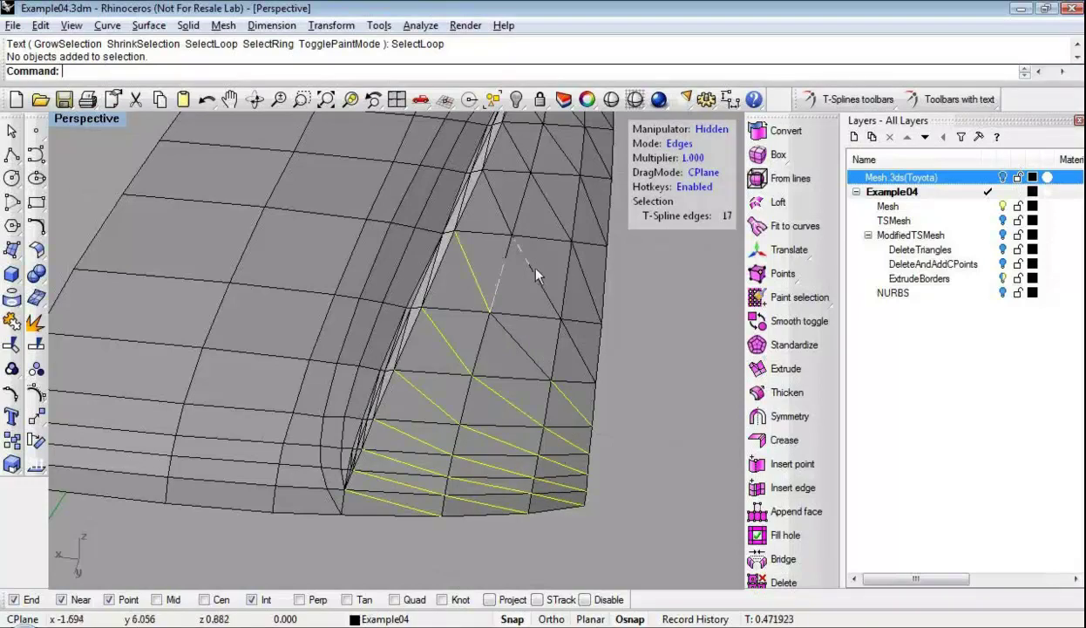
shift+click(518, 357)
shift+click(576, 352)
shift+right_drag(471, 279, 431, 387)
shift+click(431, 387)
shift+click(472, 386)
shift+click(512, 392)
shift+click(482, 334)
shift+click(453, 330)
shift+click(478, 262)
shift+click(493, 258)
shift+click(514, 263)
shift+click(535, 279)
shift+right_drag(466, 233, 447, 356)
shift+click(460, 352)
shift+click(464, 336)
shift+click(494, 353)
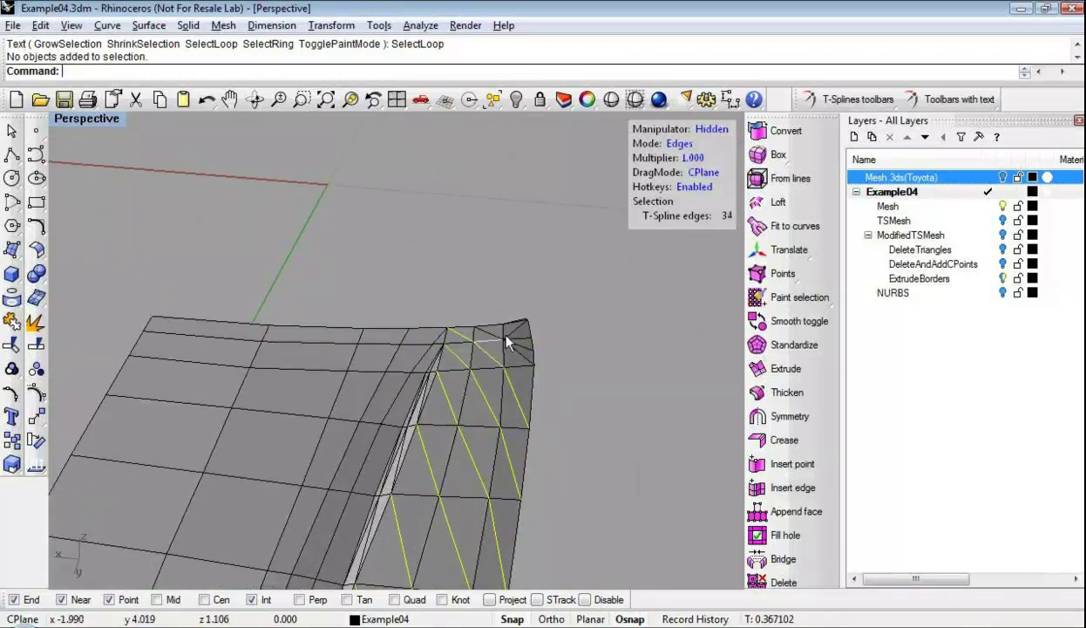
shift+click(490, 337)
key(Delete)
Delete the diagonal edges inside the narrow, steep face strips along the hood's ridge
right_drag(518, 360, 488, 410)
scroll(525, 434, up, 2)
scroll(526, 434, up, 2)
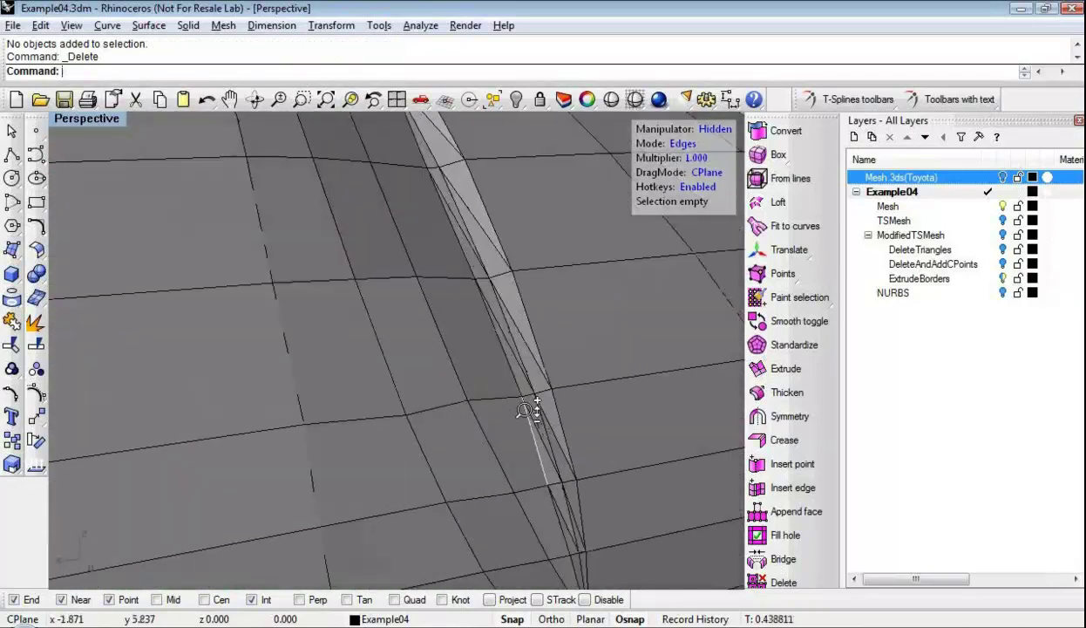
click(567, 523)
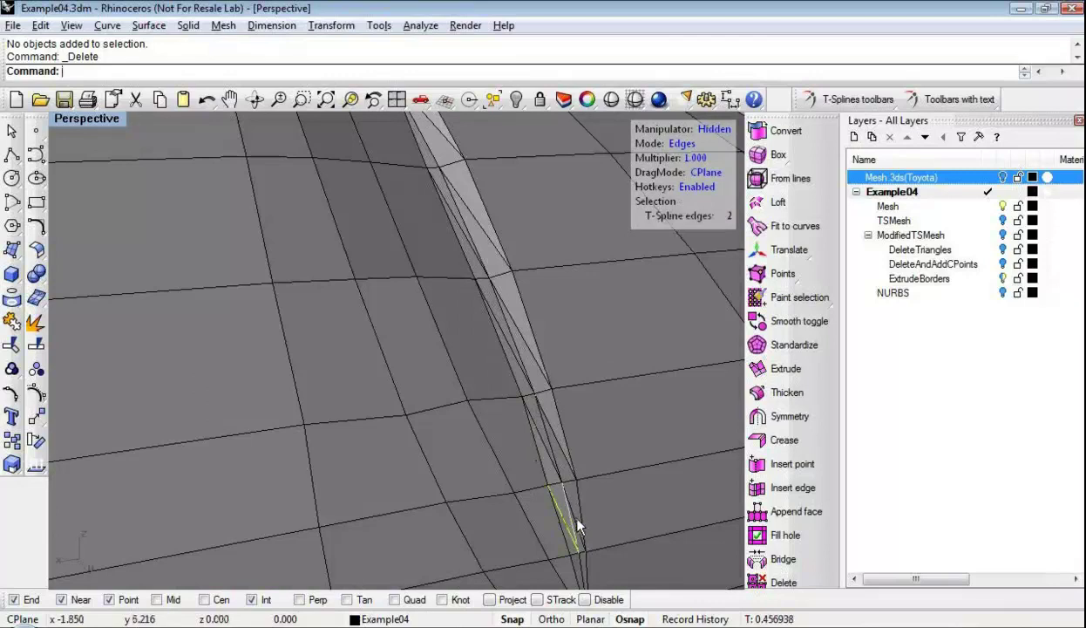
click(579, 526)
shift+click(561, 515)
shift+click(541, 431)
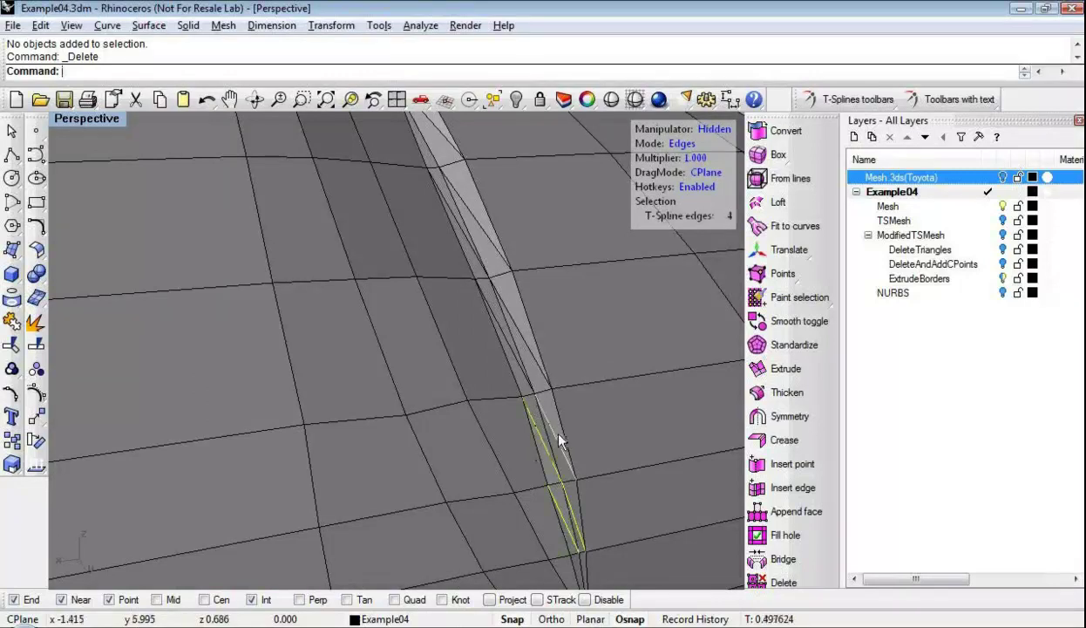
shift+click(520, 340)
shift+click(460, 228)
right_drag(460, 228, 453, 415)
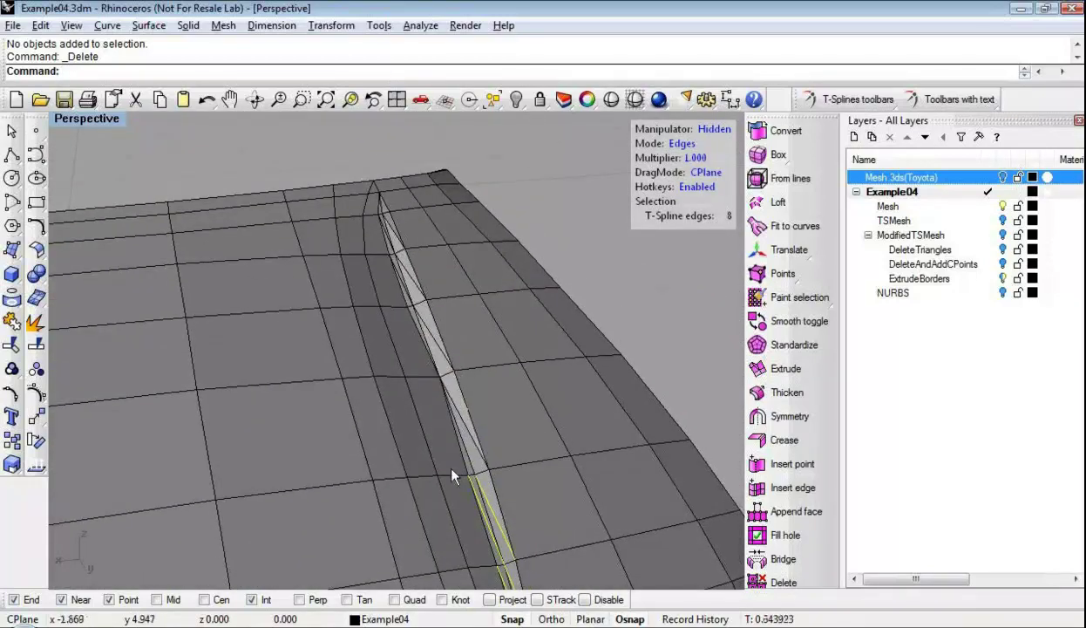
shift+click(415, 305)
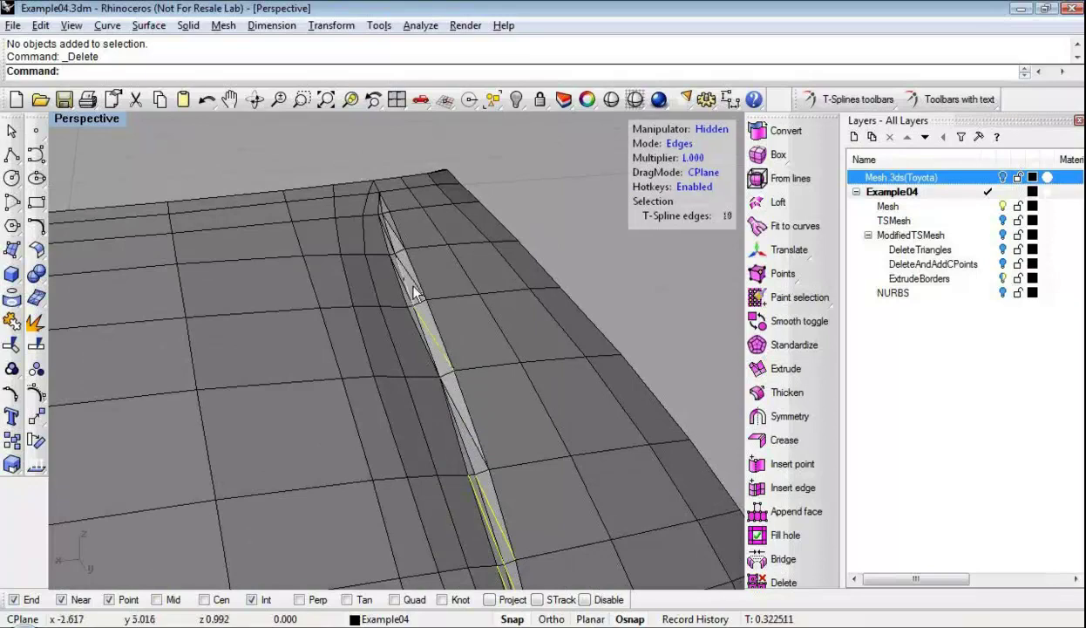
scroll(404, 288, up, 2)
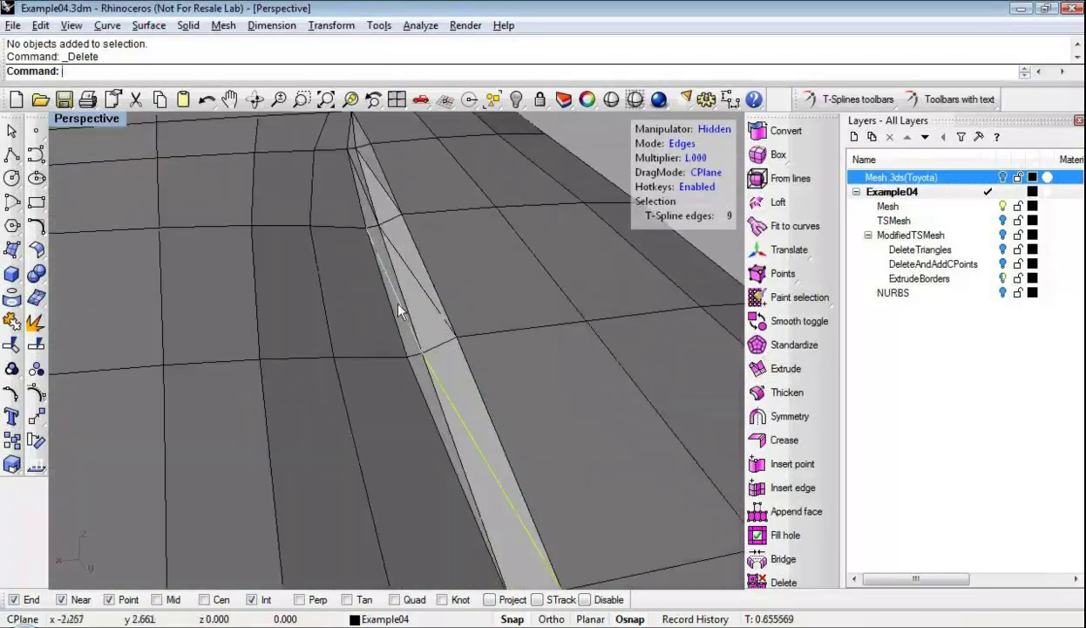
shift+click(405, 273)
shift+click(356, 173)
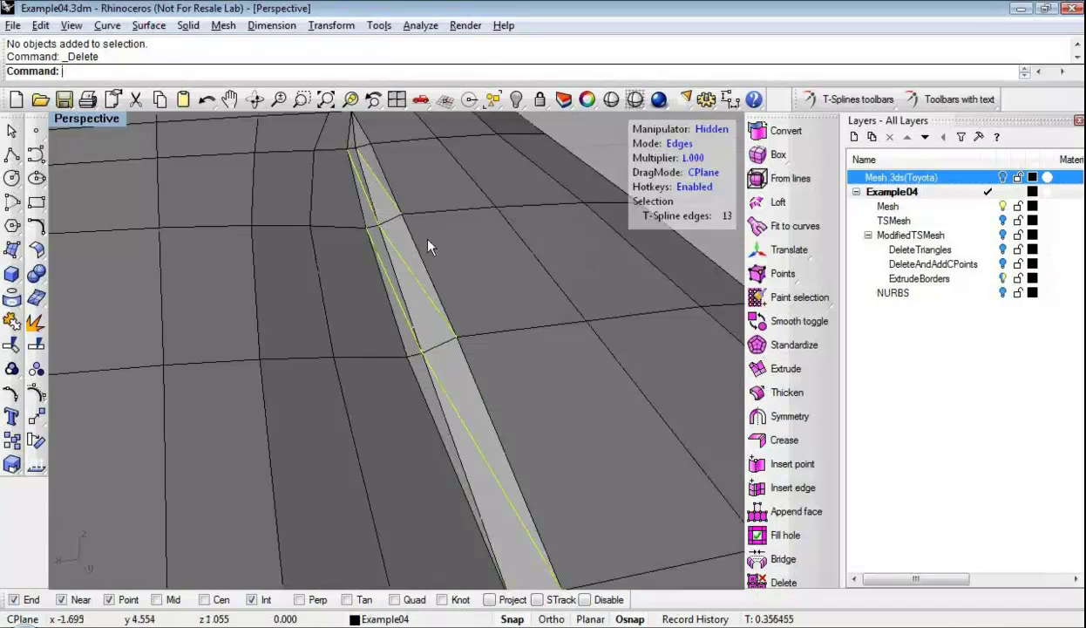
key(Delete)
scroll(428, 244, down, 5)
shift+right_drag(453, 462, 423, 320)
scroll(445, 341, up, 2)
click(446, 307)
key(Delete)
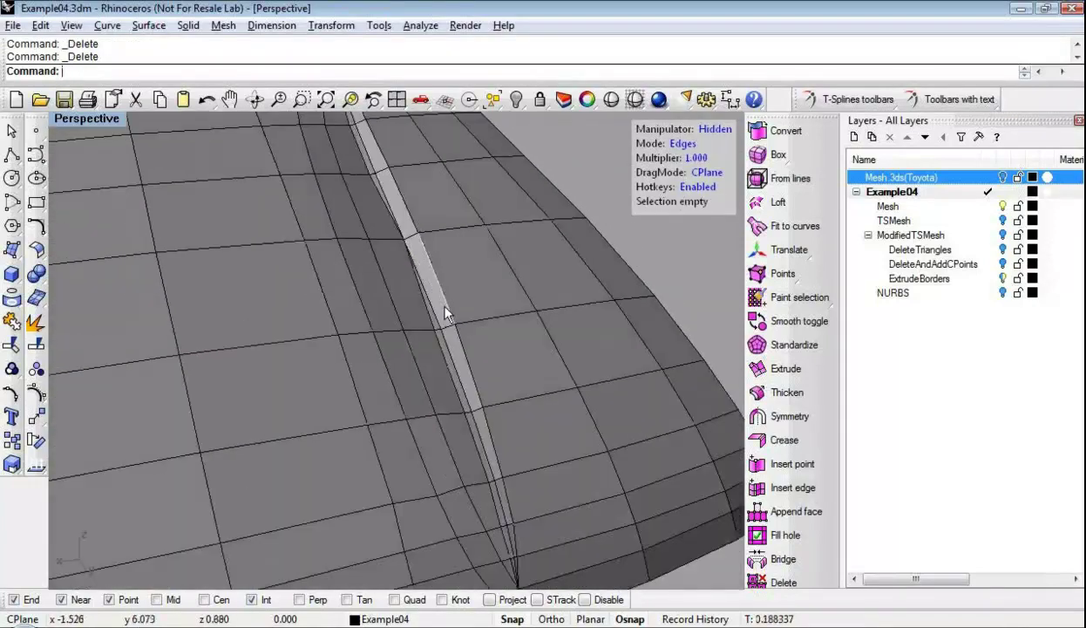
Delete the converging edges at the ridge's pointed front end, including the diagonal in the hood's last front row
right_drag(512, 431, 462, 427)
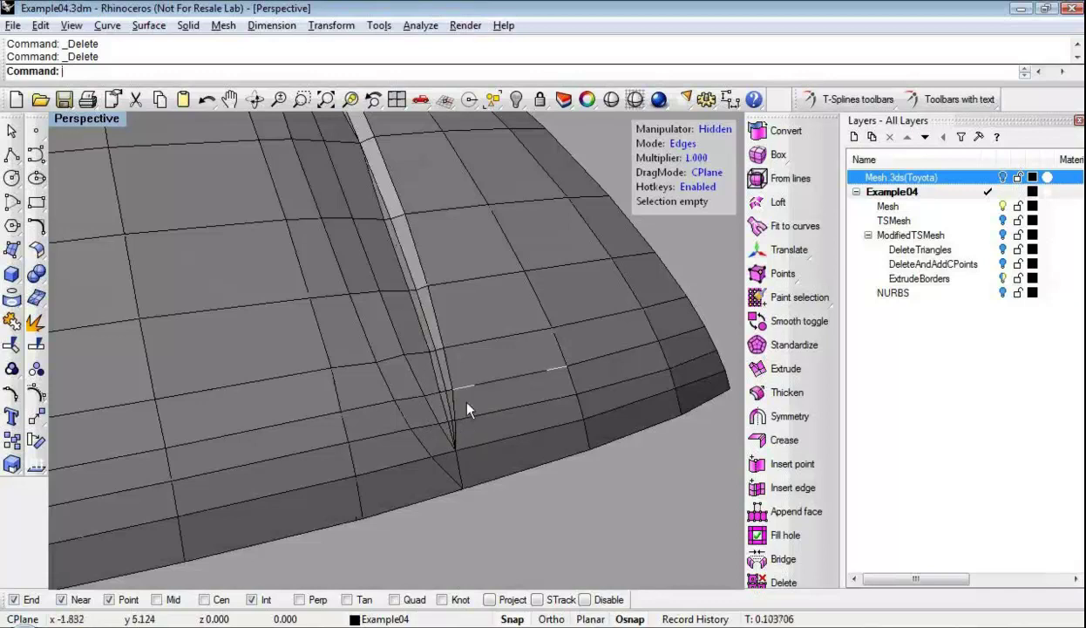
scroll(453, 436, up, 2)
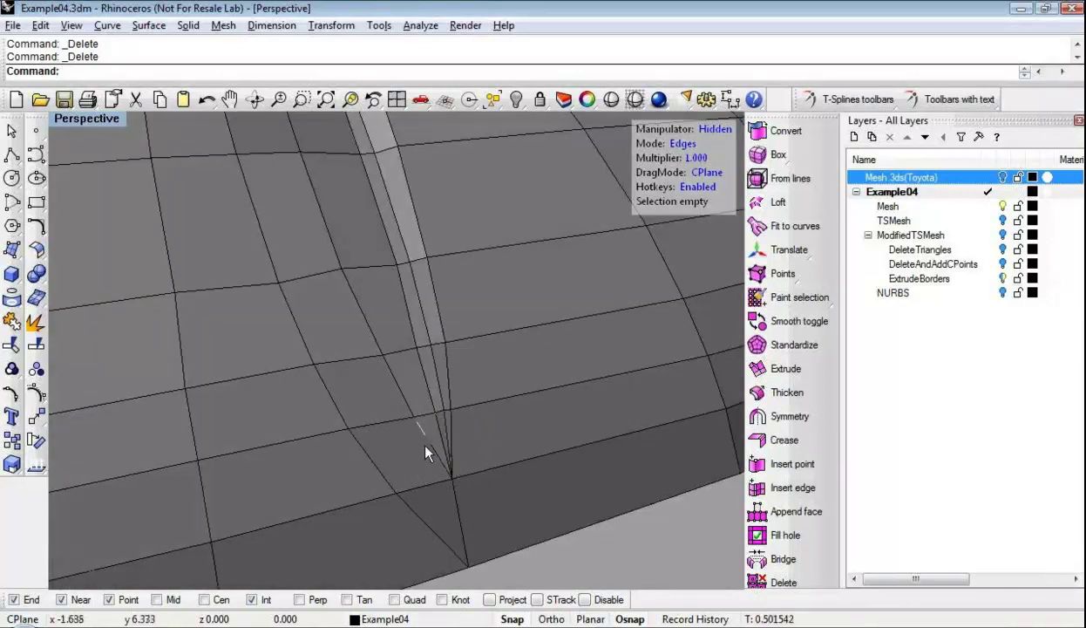
click(428, 442)
shift+click(448, 429)
shift+click(452, 425)
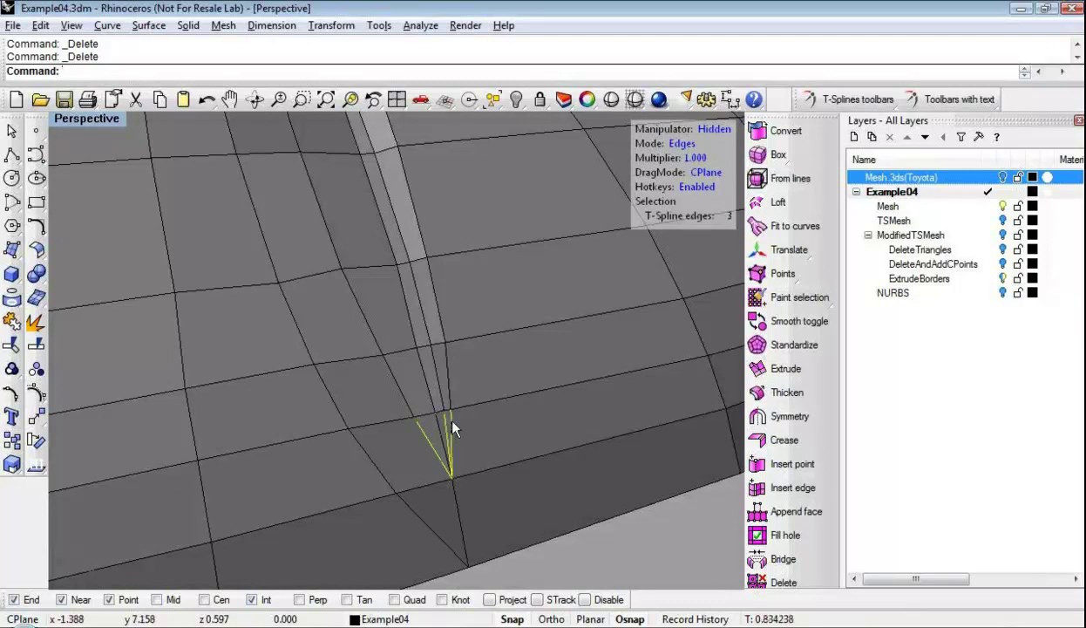
key(Delete)
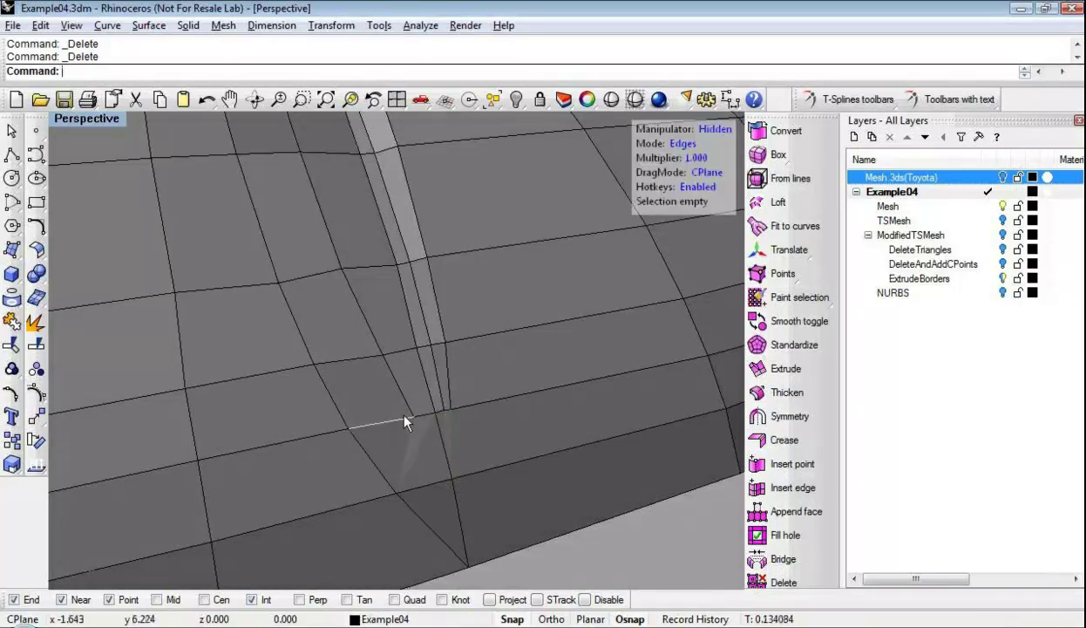
click(446, 539)
key(Delete)
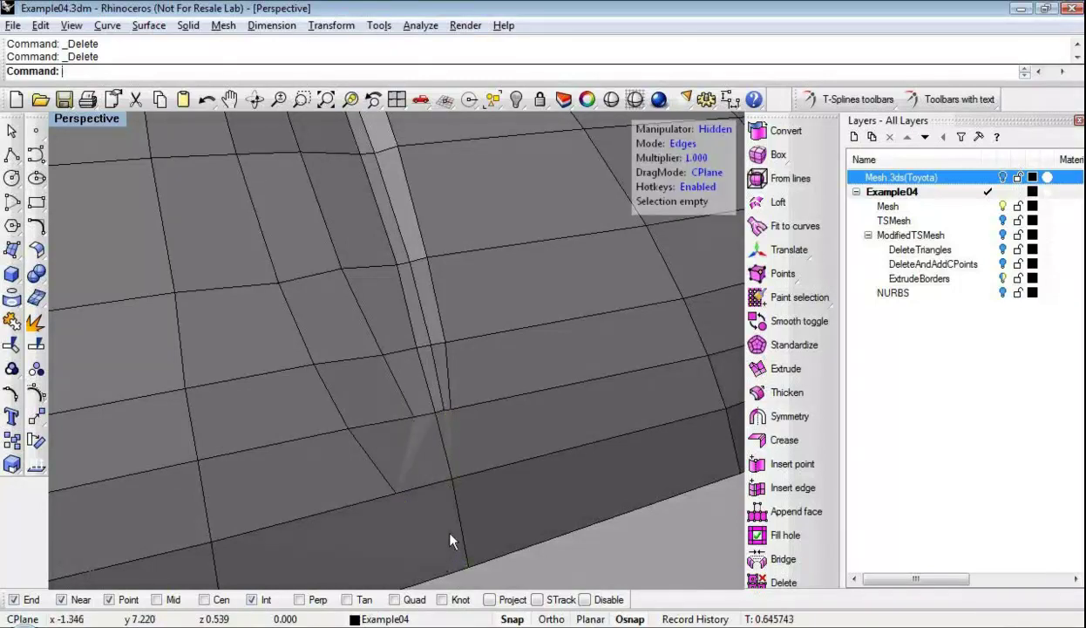
Delete the converging triangle edges at the ridge's opposite, rear end
scroll(446, 499, down, 6)
scroll(274, 416, down, 4)
right_drag(274, 416, 523, 479)
shift+right_drag(523, 479, 323, 457)
scroll(323, 457, up, 5)
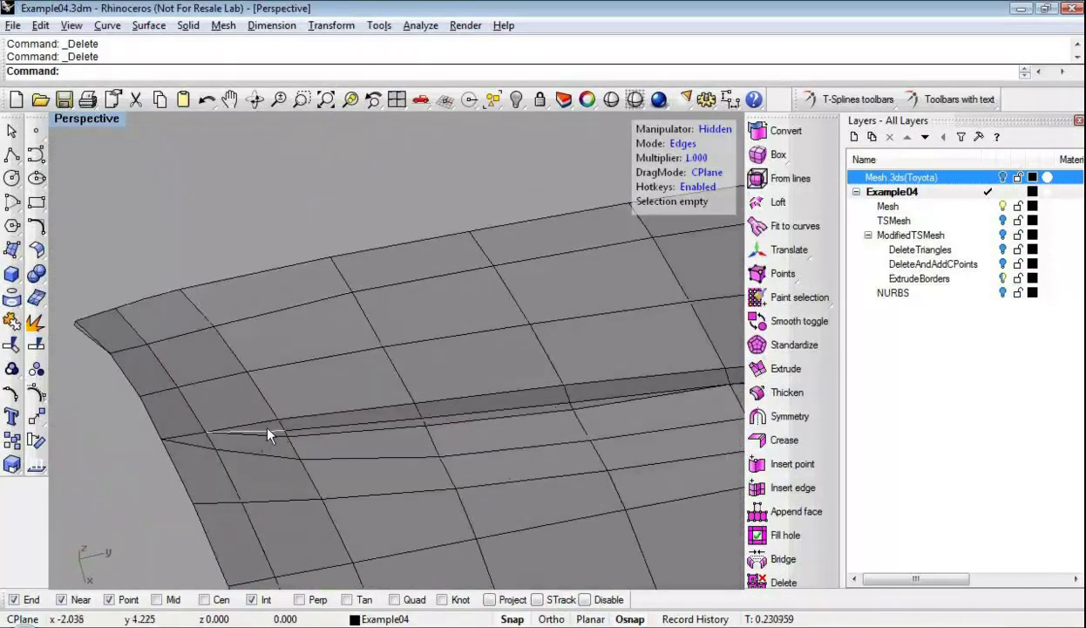
click(267, 429)
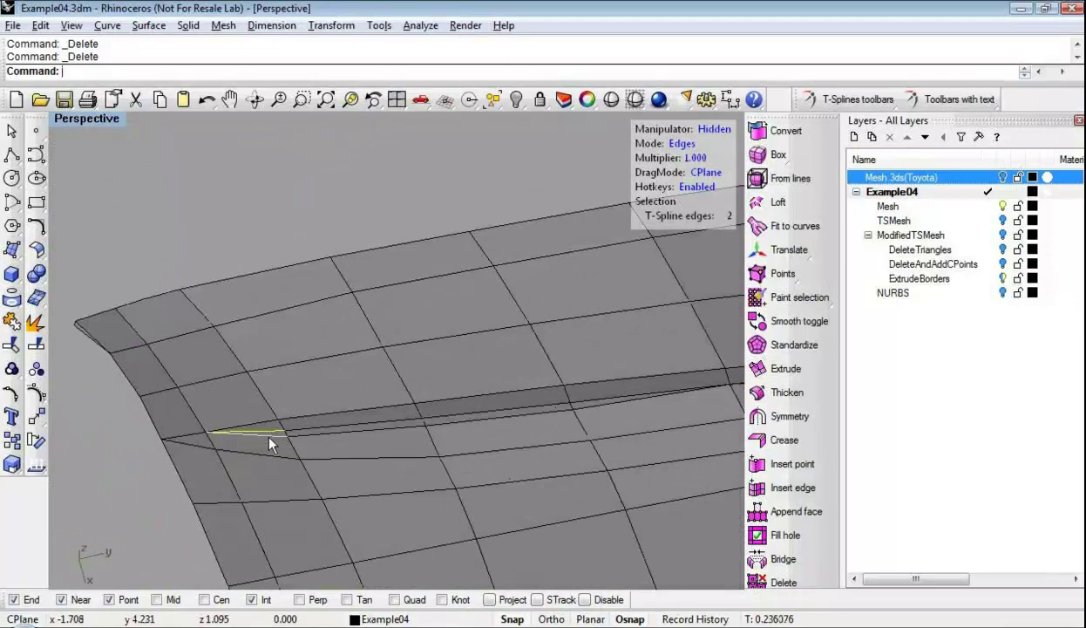
key(Escape)
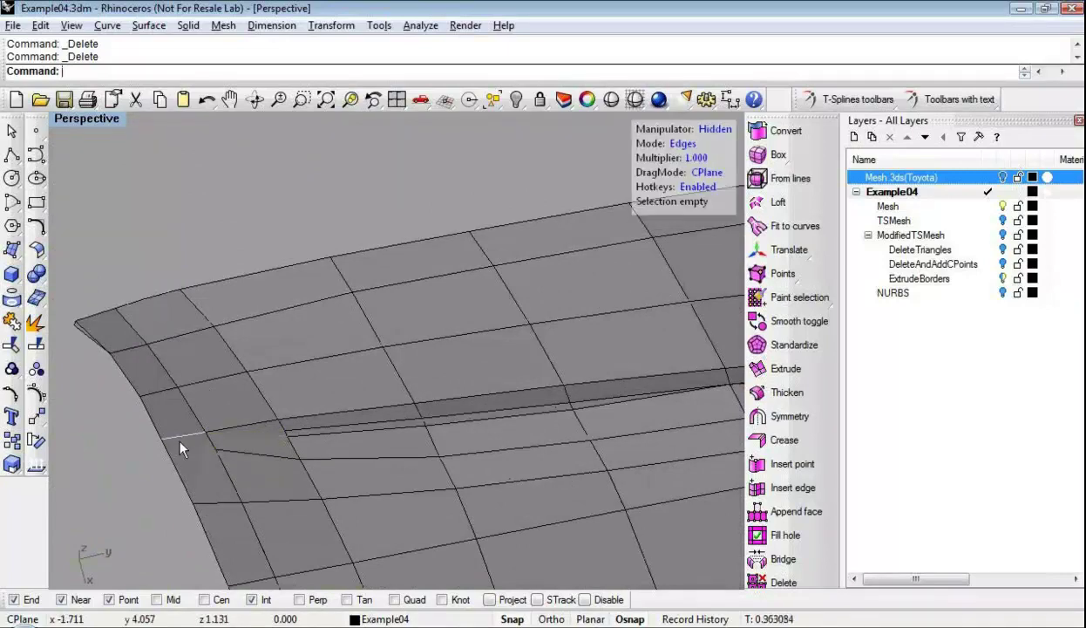
Edit the hood's T-spline layout to turn the star points at the ridge's front end into T-points
scroll(400, 466, down, 2)
right_drag(399, 472, 601, 488)
drag(755, 122, 691, 148)
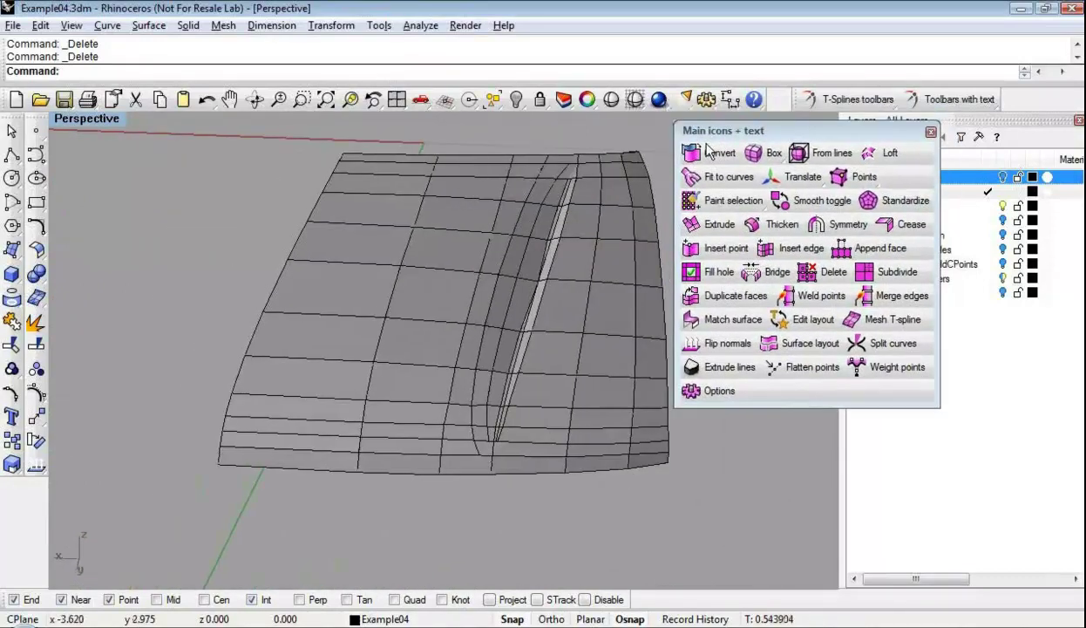
click(798, 328)
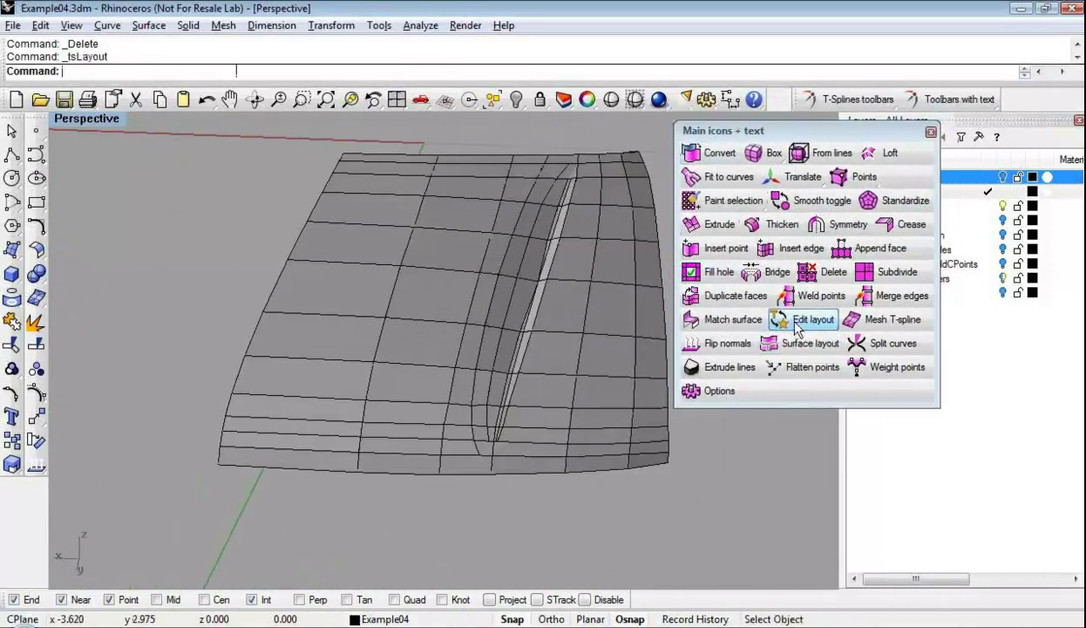
click(497, 438)
scroll(494, 439, up, 5)
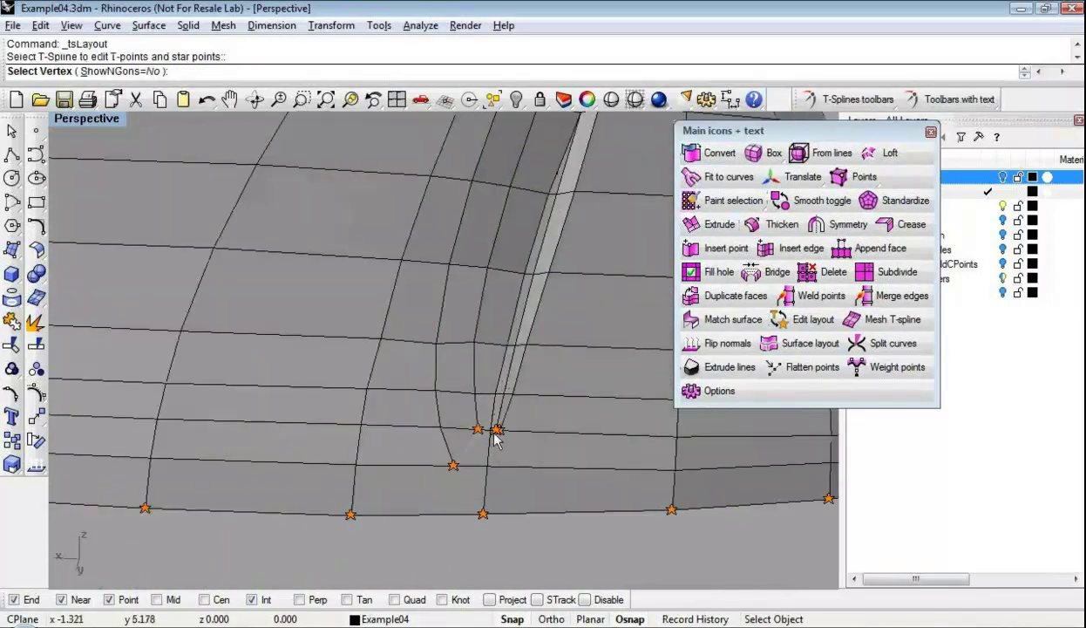
click(453, 465)
scroll(484, 456, up, 4)
click(458, 353)
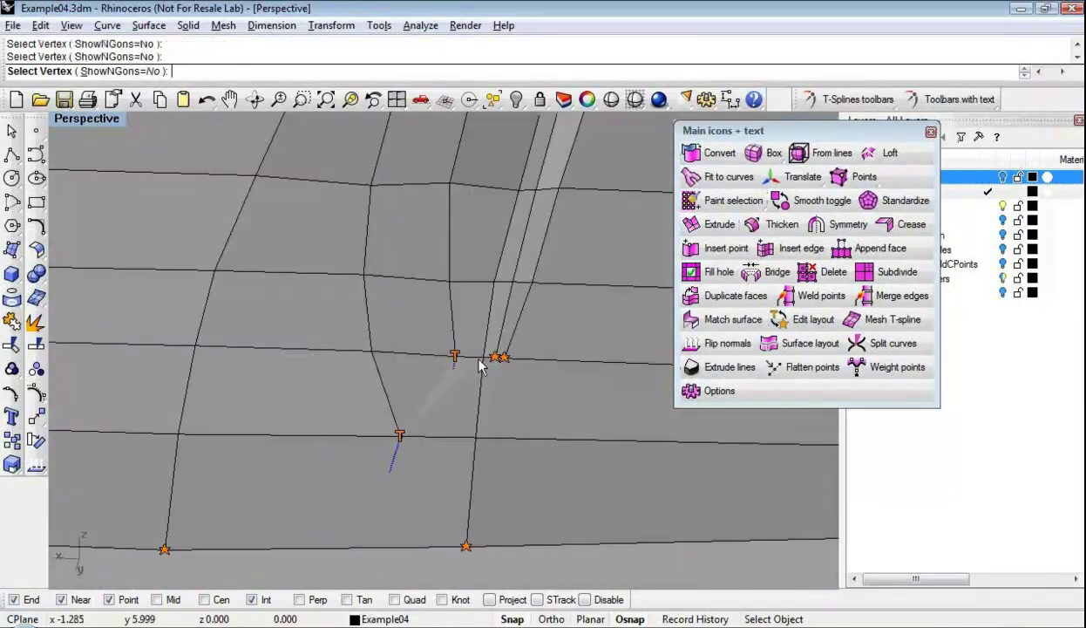
click(494, 357)
click(551, 413)
Convert the star points at the ridge's rear end to T-points and finish the layout edit
scroll(522, 376, down, 5)
shift+right_drag(551, 309, 475, 364)
scroll(473, 363, up, 3)
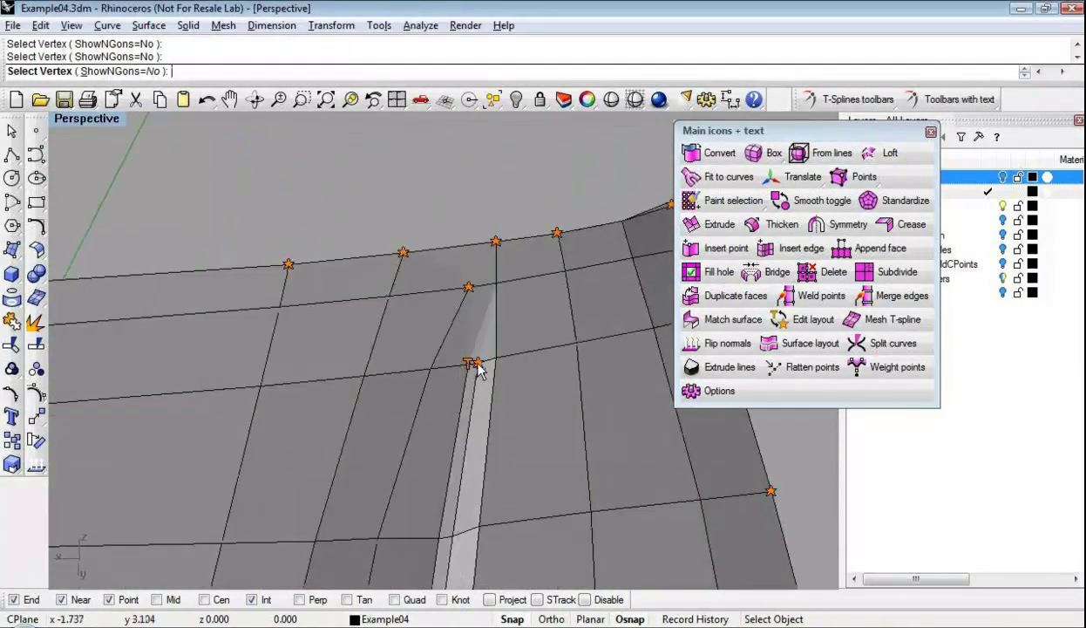
click(470, 288)
right_drag(470, 288, 529, 370)
key(Return)
scroll(541, 401, down, 5)
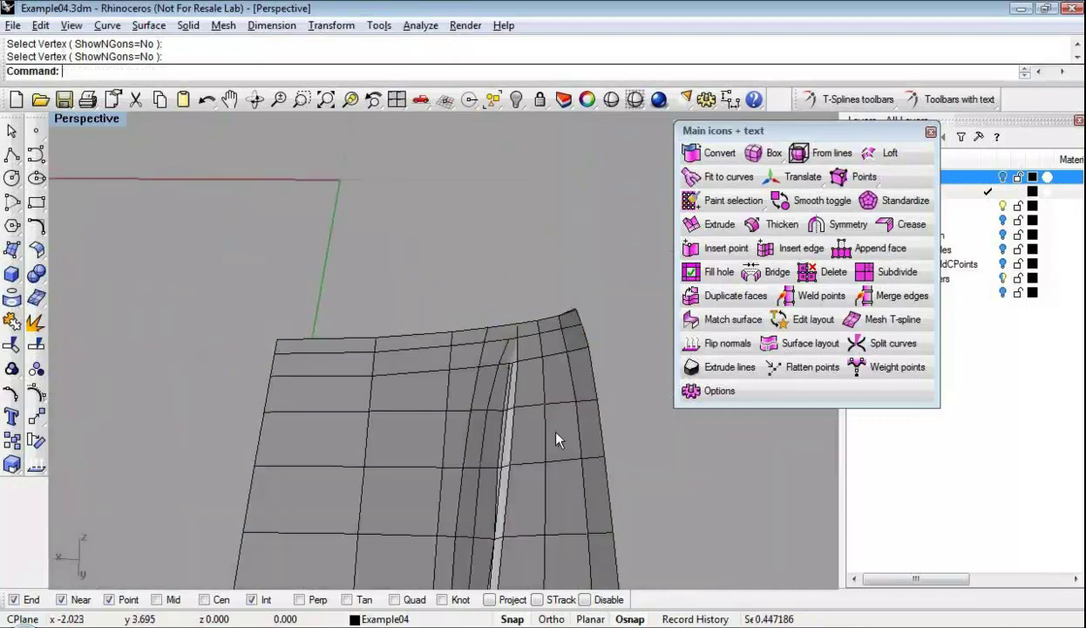
Toggle the half hood T-spline to smooth display
right_drag(555, 451, 542, 346)
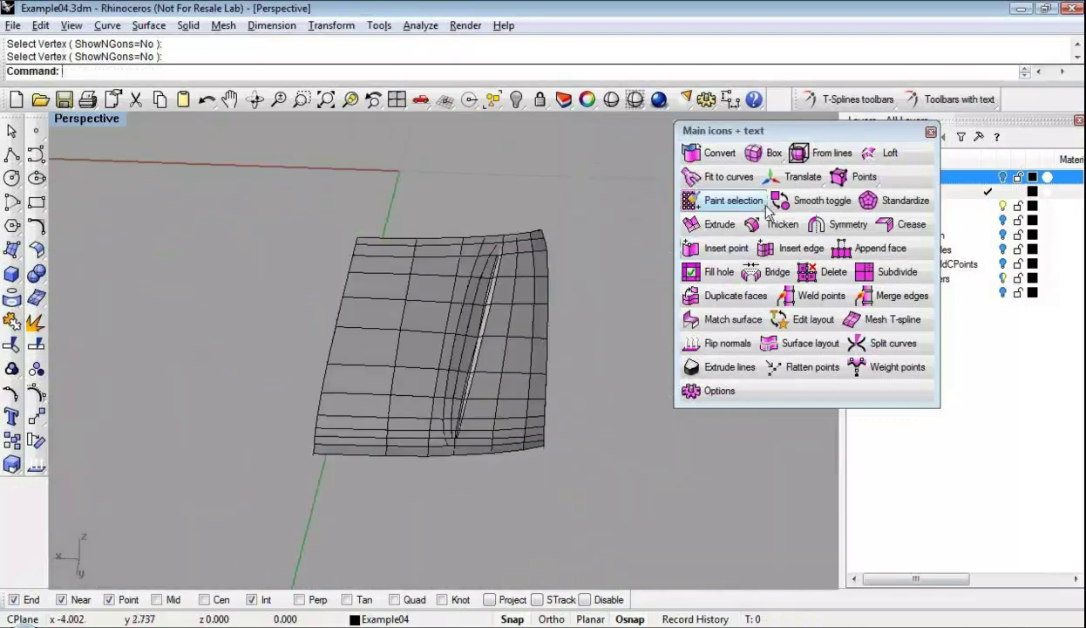
drag(797, 130, 739, 222)
click(758, 304)
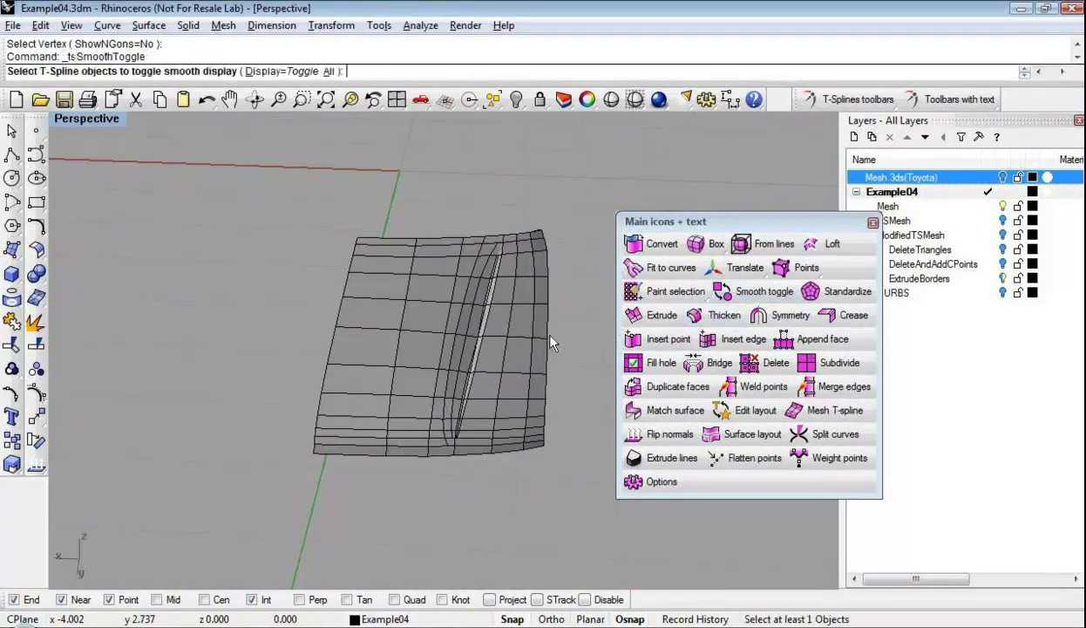
click(493, 328)
key(Return)
Shade the smooth half hood and examine its ridge and side border
right_drag(514, 379, 515, 310)
click(610, 98)
mouse_move(533, 376)
right_down()
mouse_move(381, 435)
mouse_move(400, 456)
mouse_move(475, 423)
right_up()
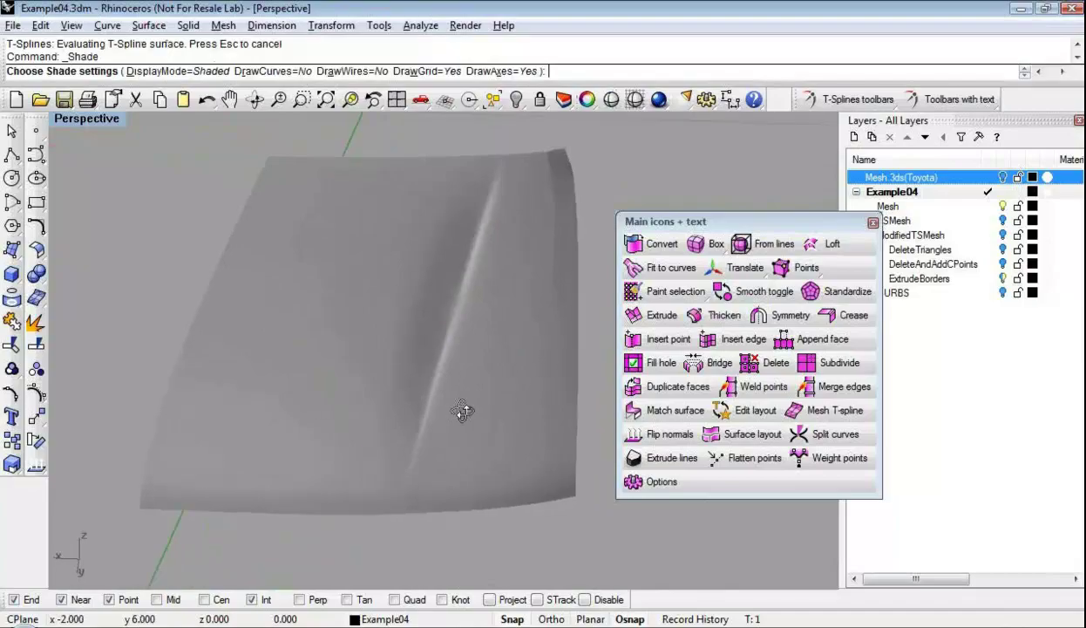
key(alt+Tab)
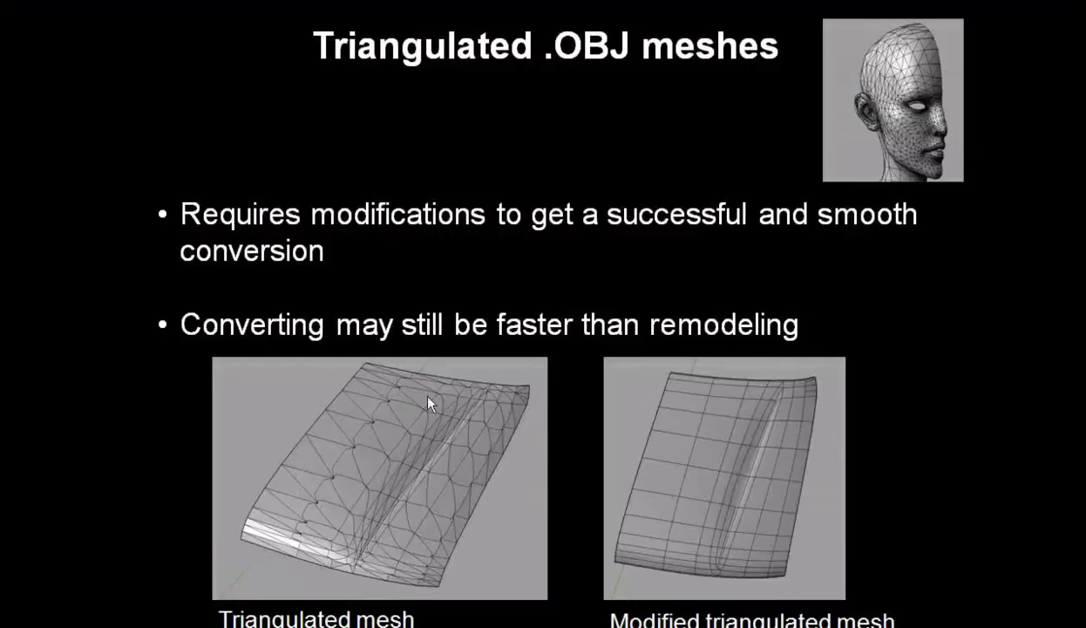
key(alt+Tab)
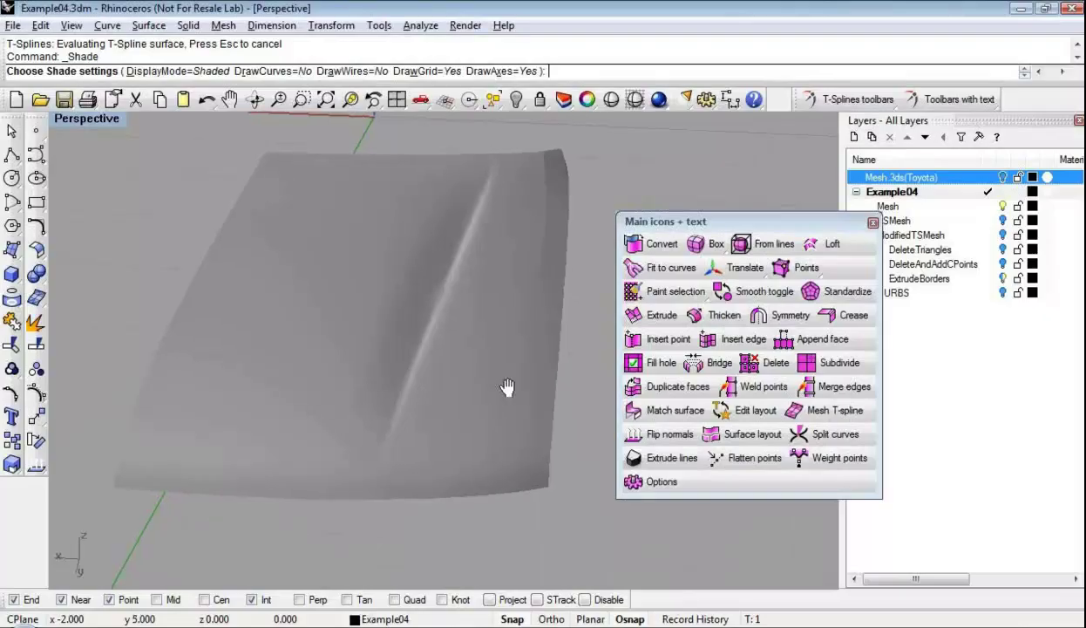
scroll(495, 426, up, 5)
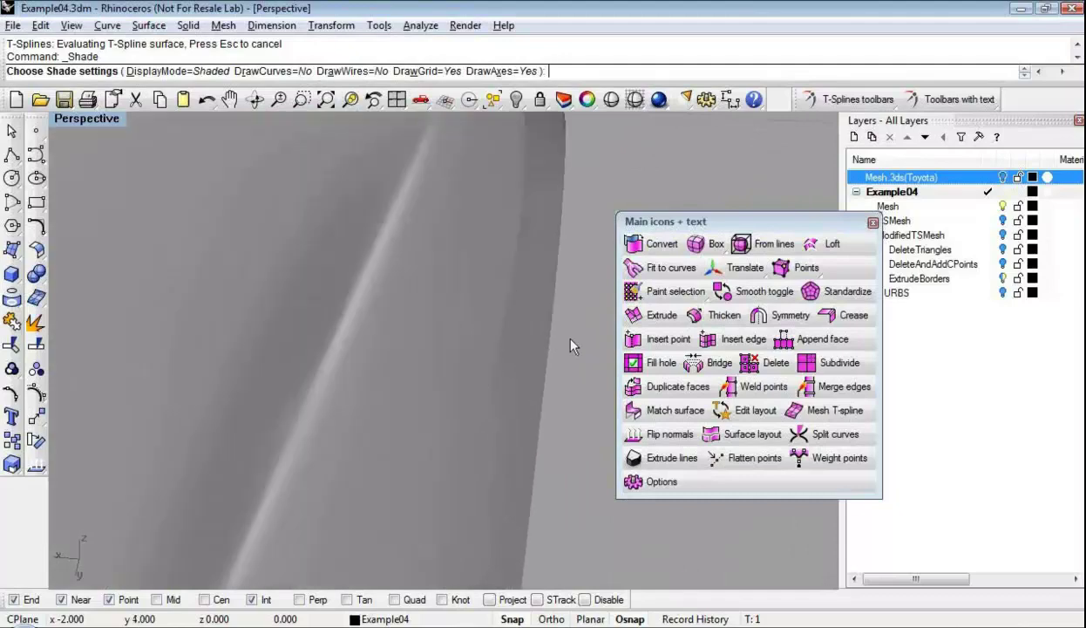
key(Escape)
scroll(523, 261, down, 5)
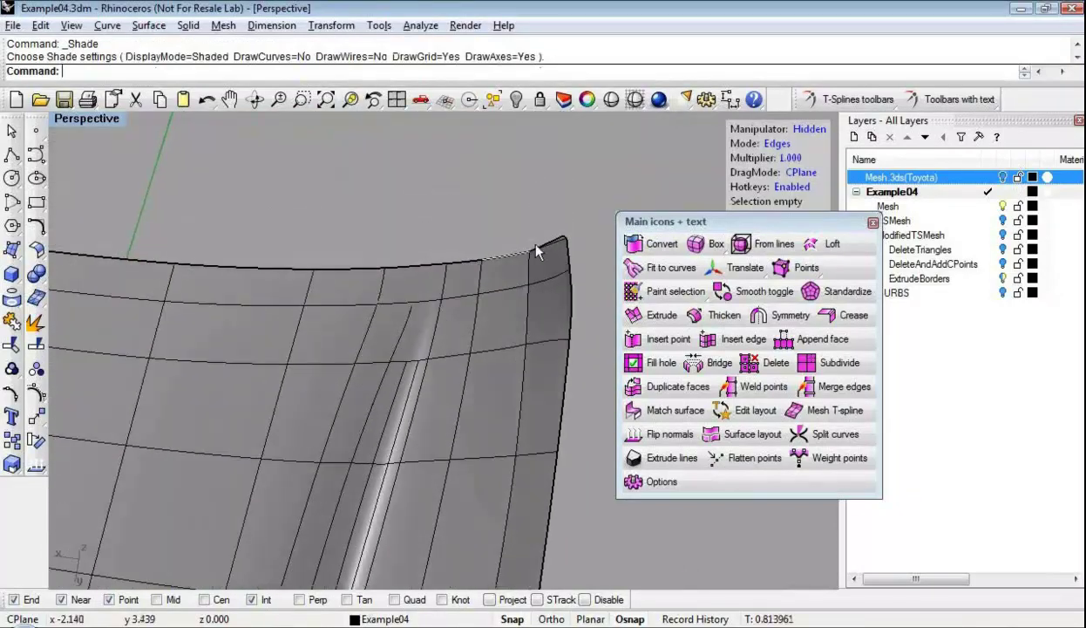
Select all the half hood's edges and run Extrude on them to extrude its border
scroll(536, 249, up, 5)
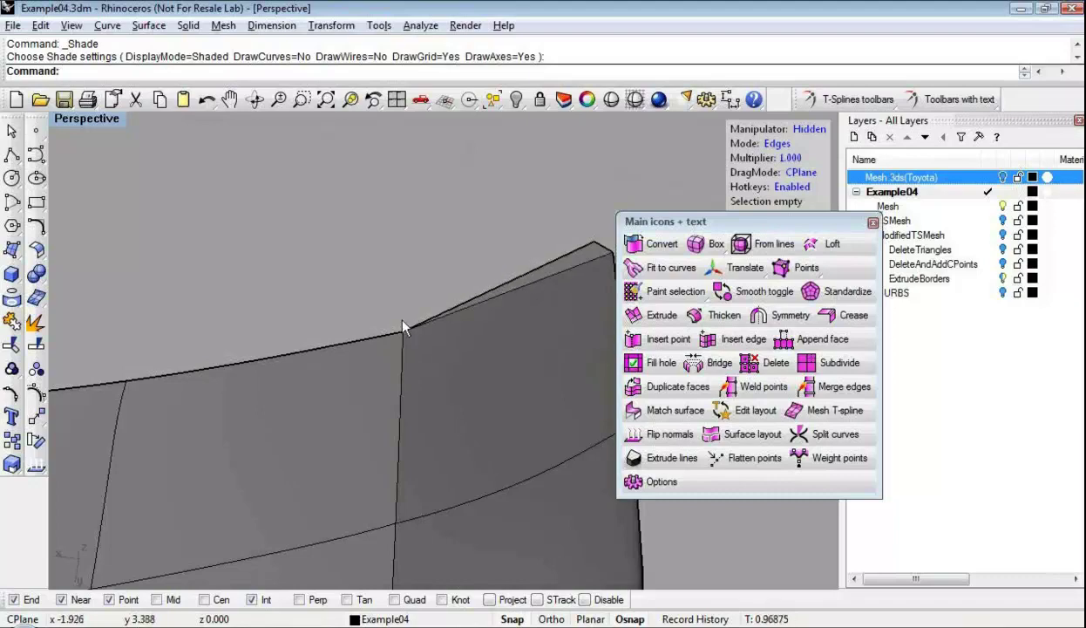
scroll(448, 374, down, 3)
right_drag(451, 377, 376, 286)
drag(213, 160, 527, 495)
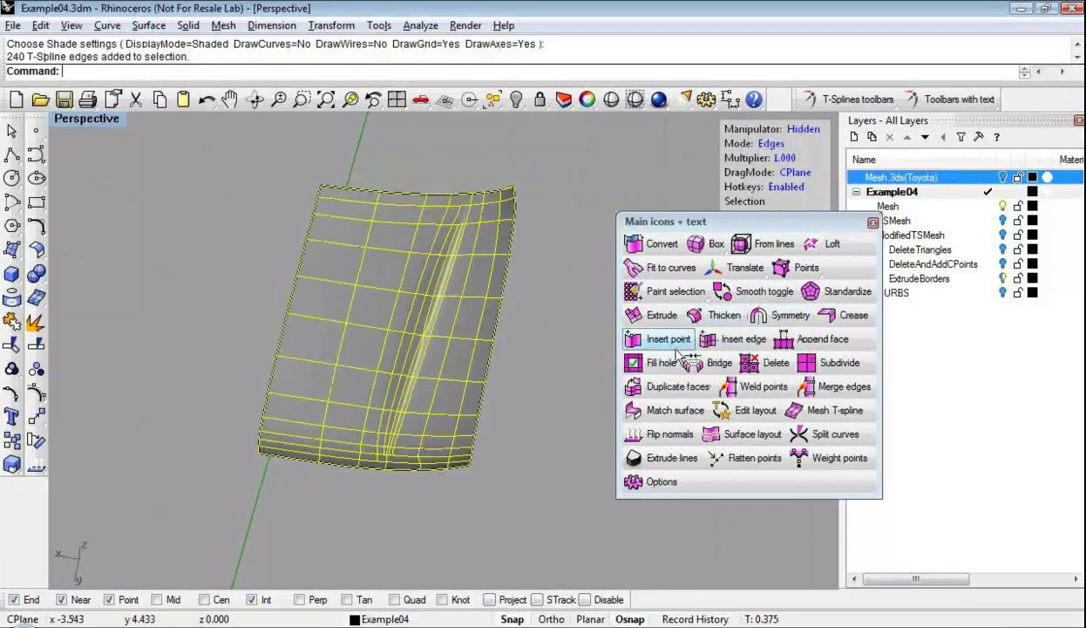
click(669, 319)
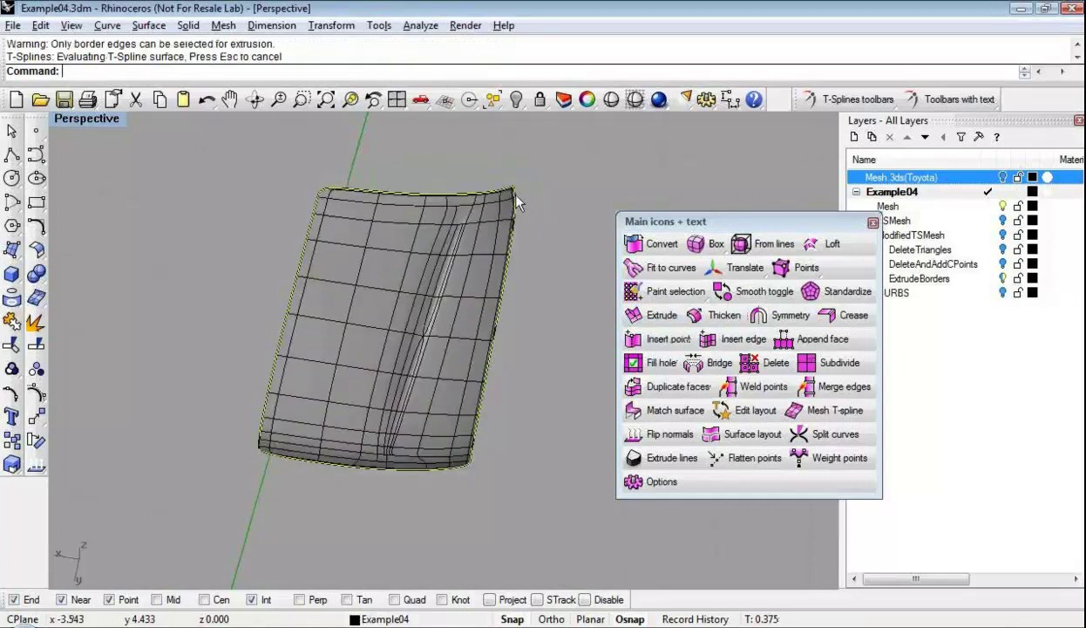
Shade the half hood and examine its extruded borders and corners
click(611, 101)
scroll(488, 307, up, 5)
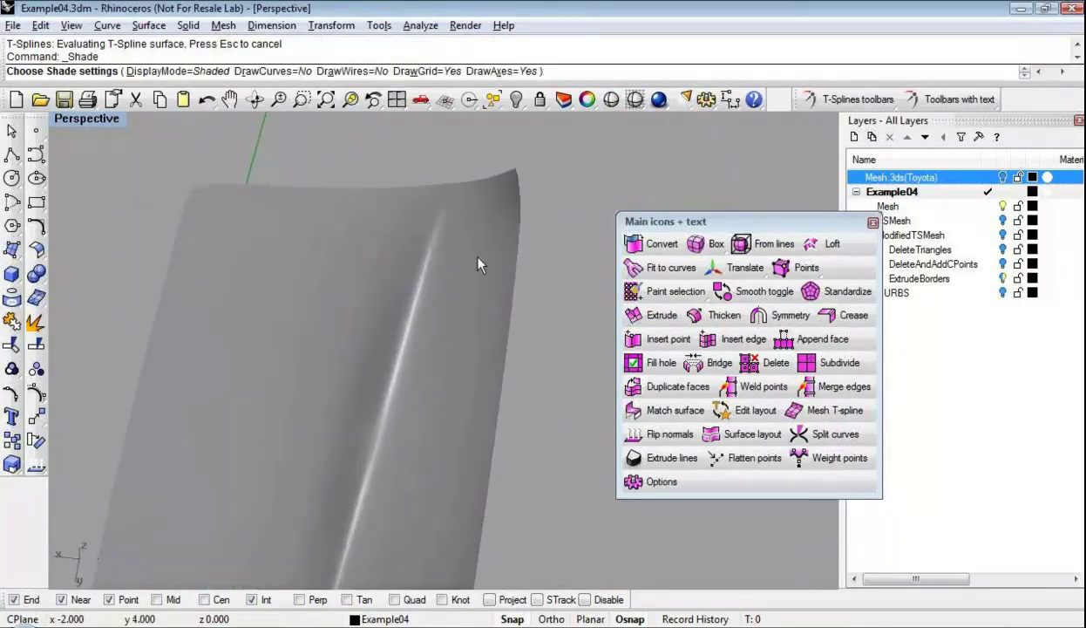
scroll(431, 359, down, 5)
mouse_move(431, 359)
right_down()
mouse_move(408, 368)
mouse_move(414, 375)
mouse_move(484, 317)
mouse_move(471, 327)
mouse_move(538, 407)
right_up()
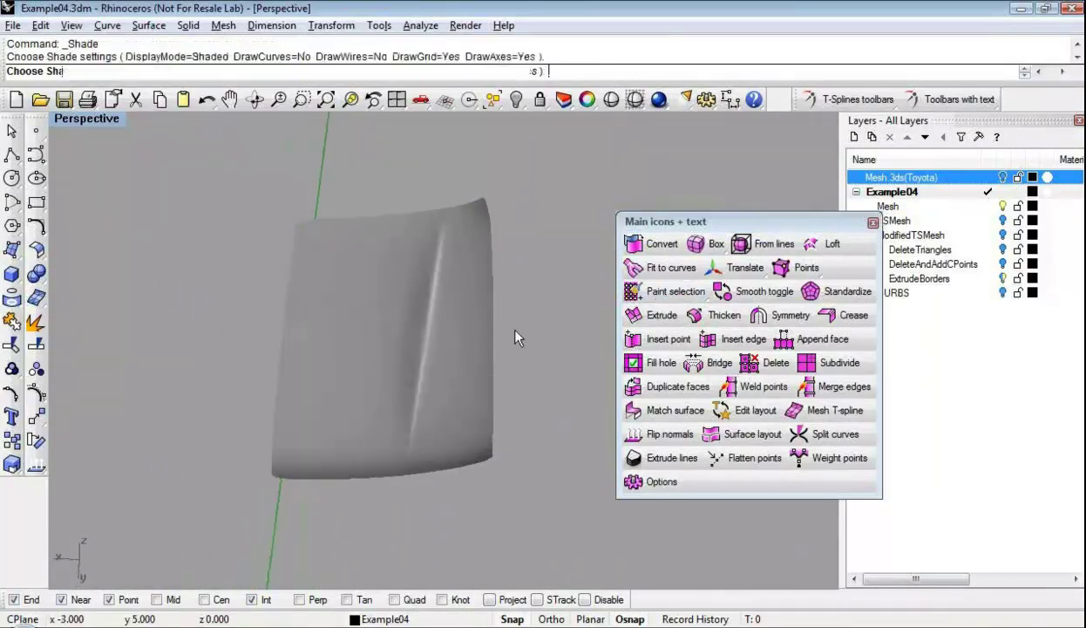
click(500, 321)
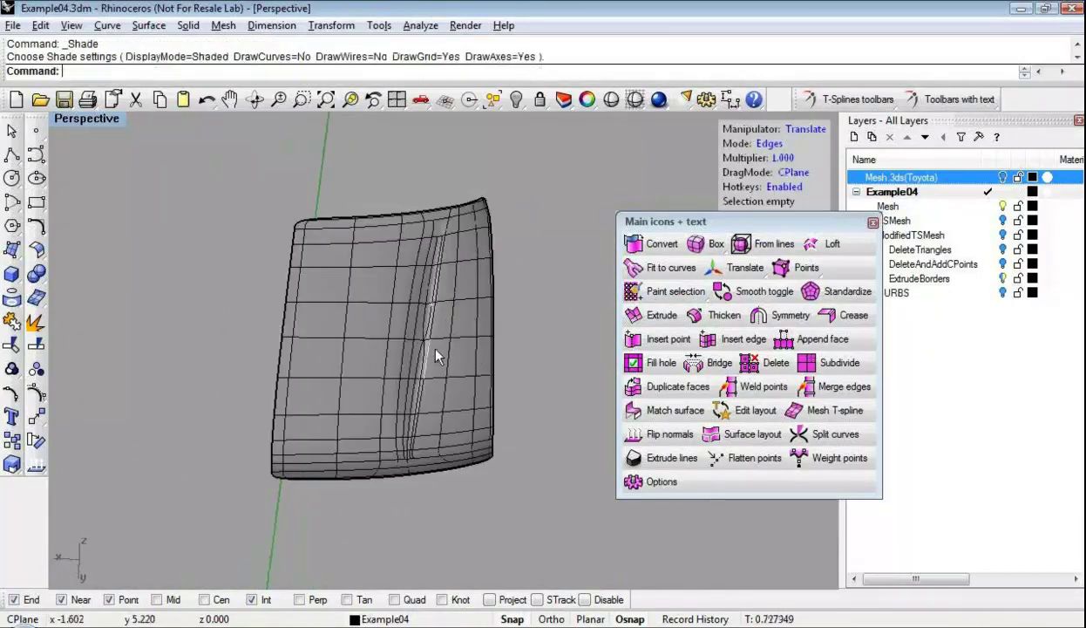
Mirror the half hood into a full hood using X symmetry with welding on
click(767, 316)
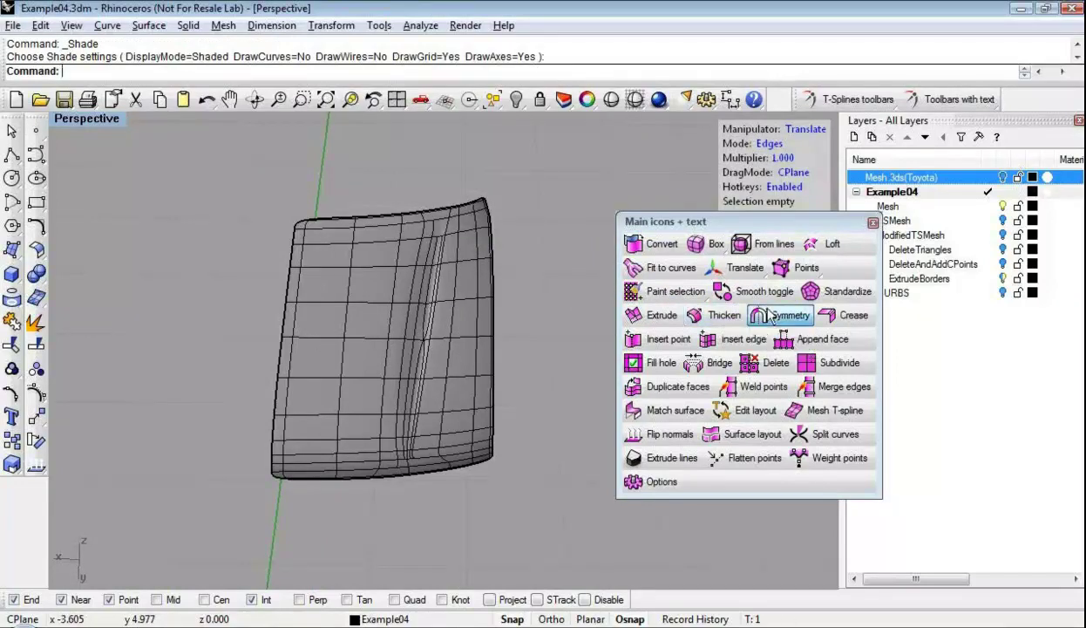
click(368, 304)
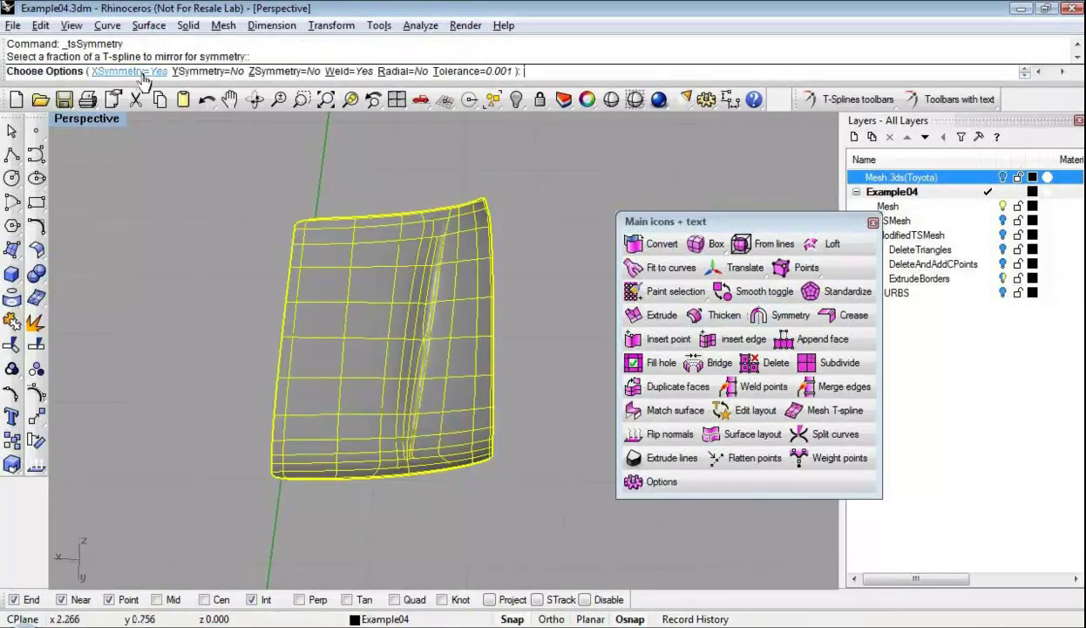
click(406, 369)
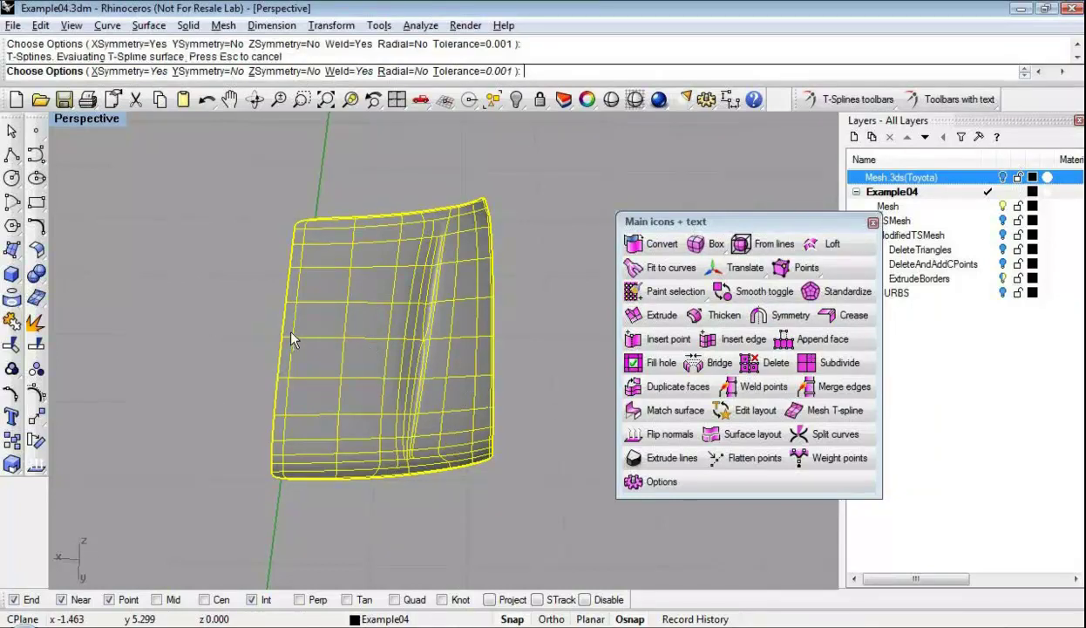
key(Return)
right_drag(346, 394, 390, 427)
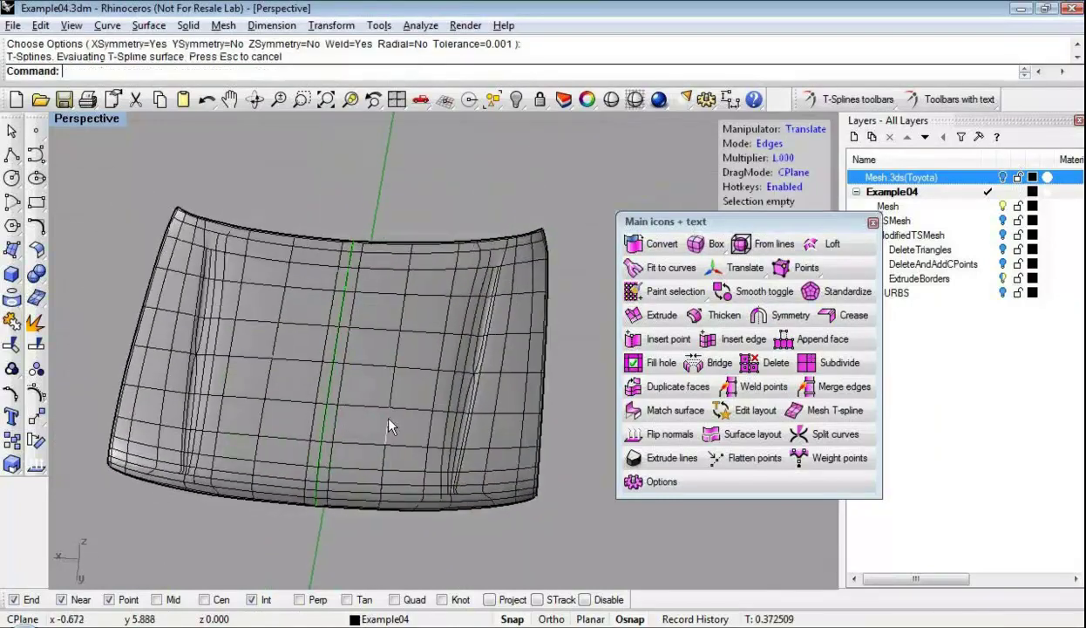
Select one face between the hood's centreline and a ridge and move it slightly up along Z
click(415, 389)
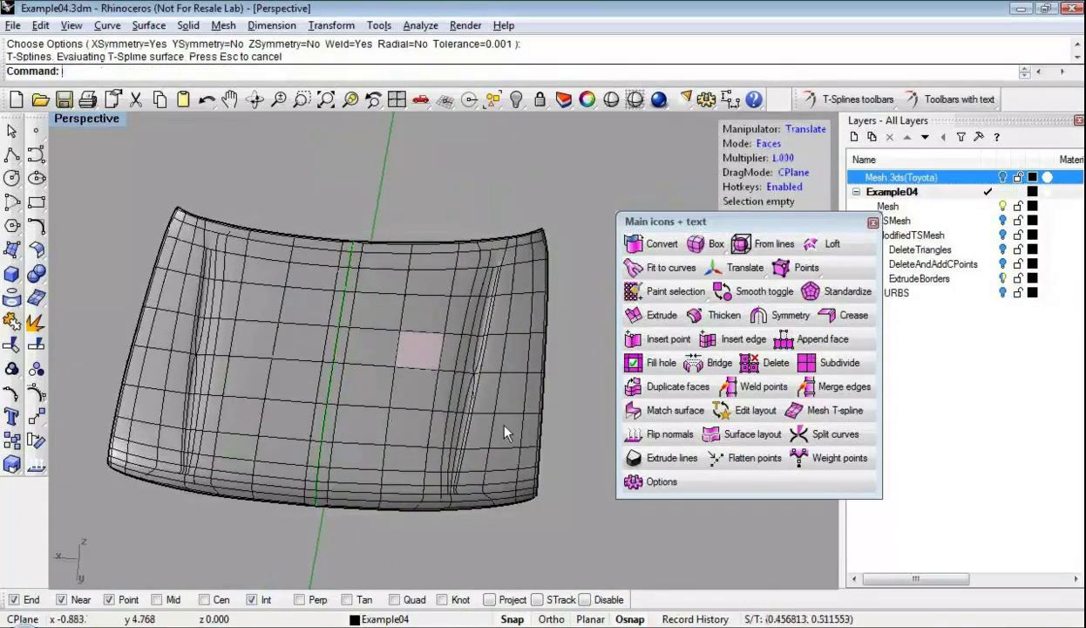
right_drag(533, 460, 492, 417)
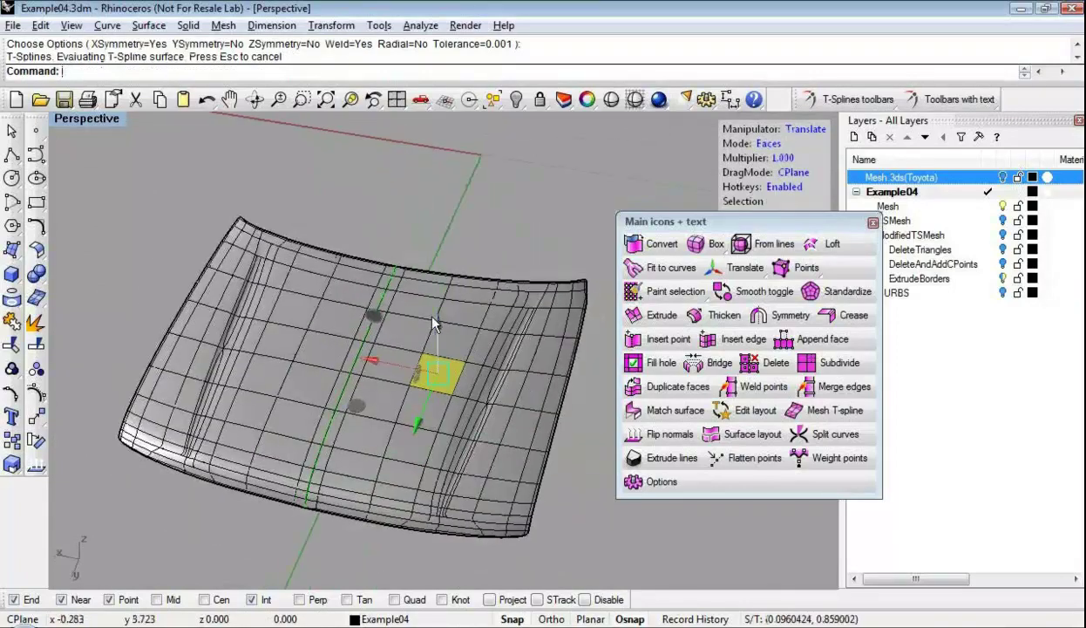
key(Tab)
drag(435, 341, 439, 313)
key(Tab)
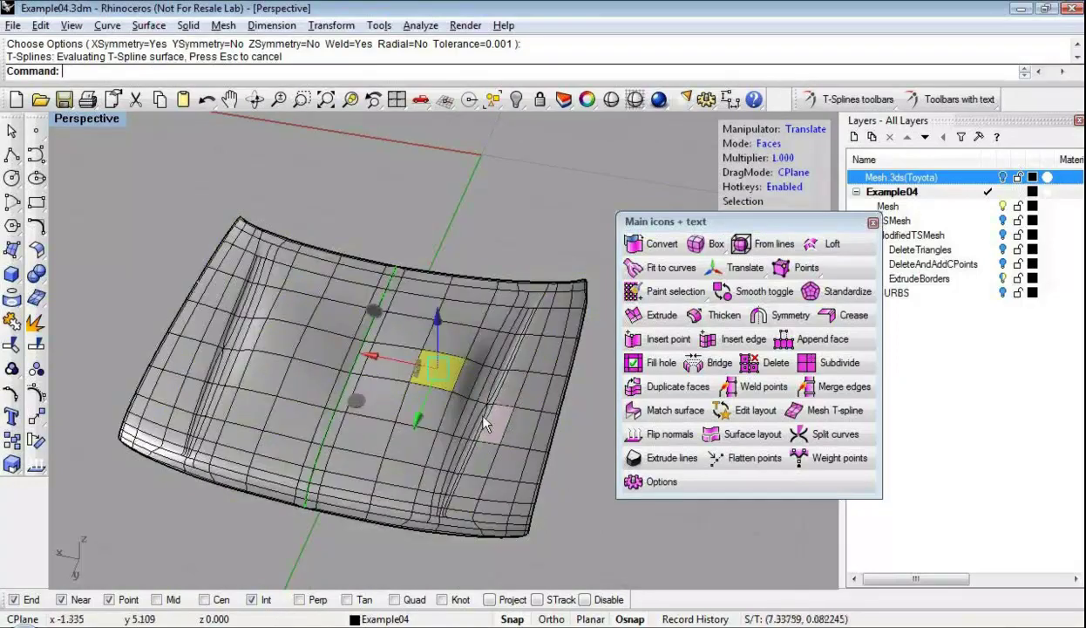
right_drag(484, 424, 584, 454)
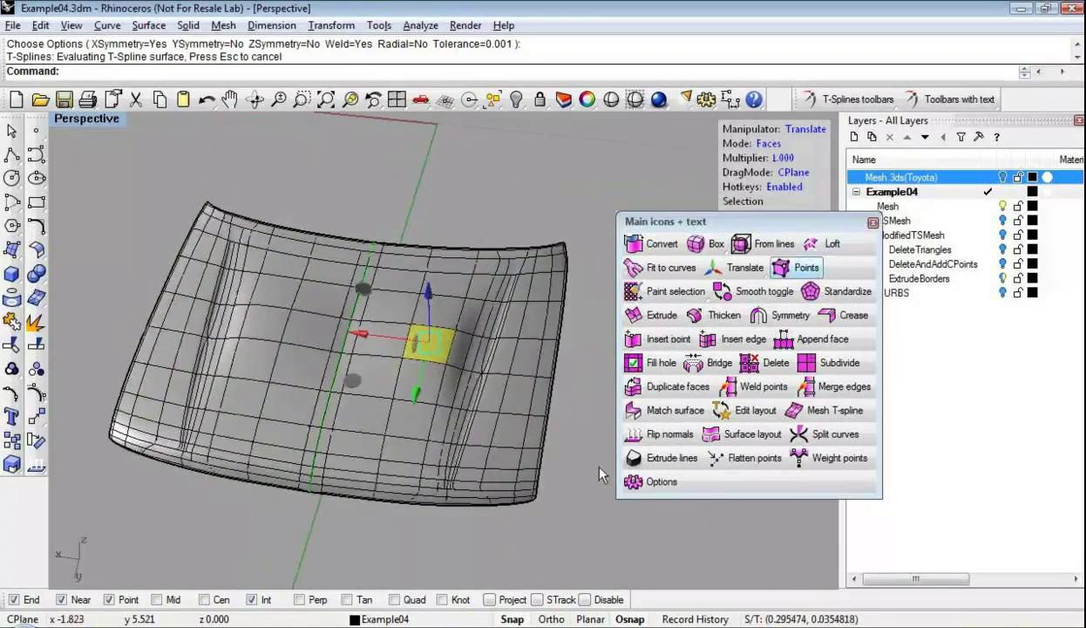
Close the floating T-Splines toolbar and open the recent file Example05.3dm
key(alt+Tab)
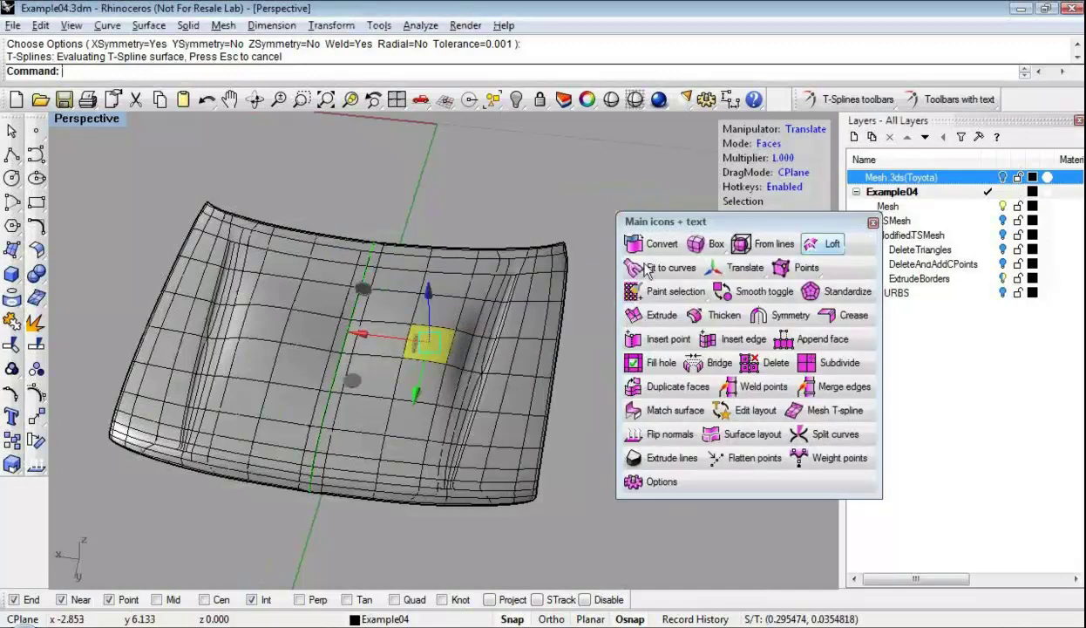
click(874, 224)
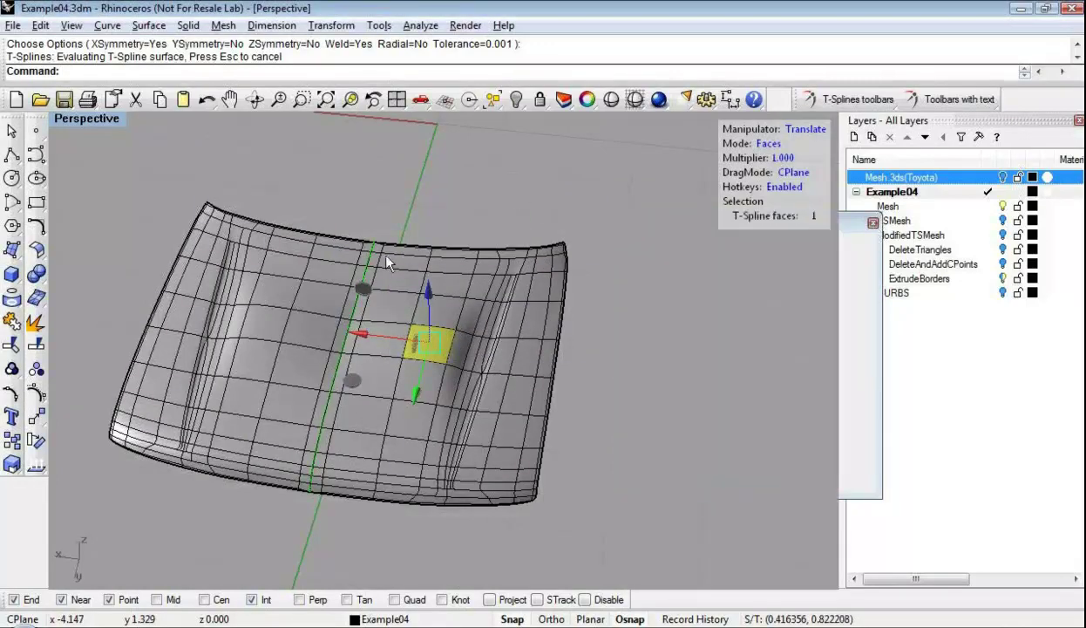
right_drag(332, 252, 314, 200)
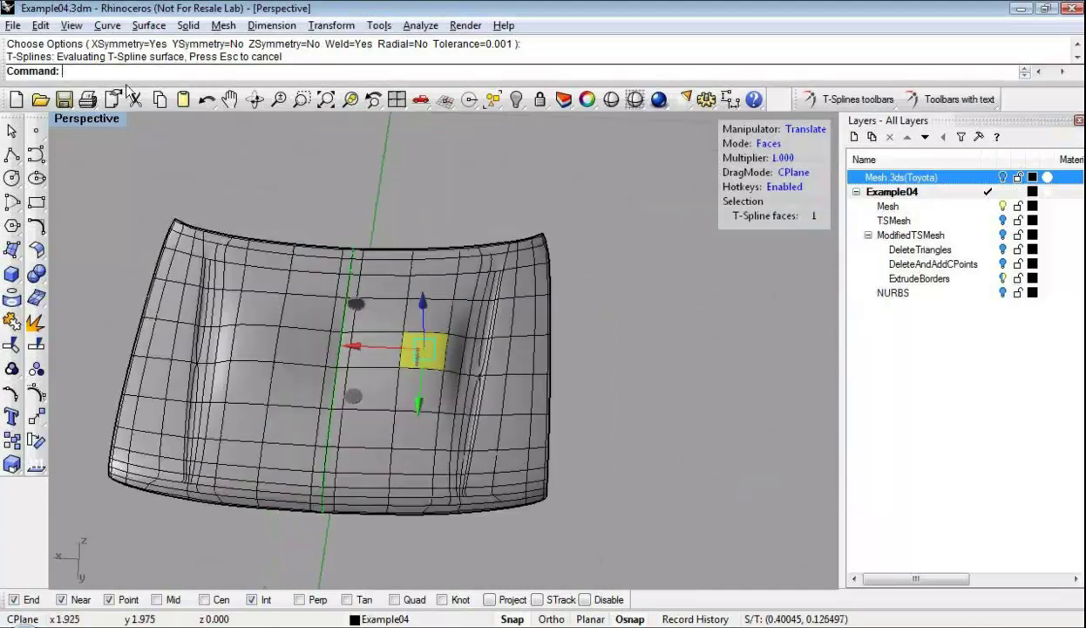
click(13, 26)
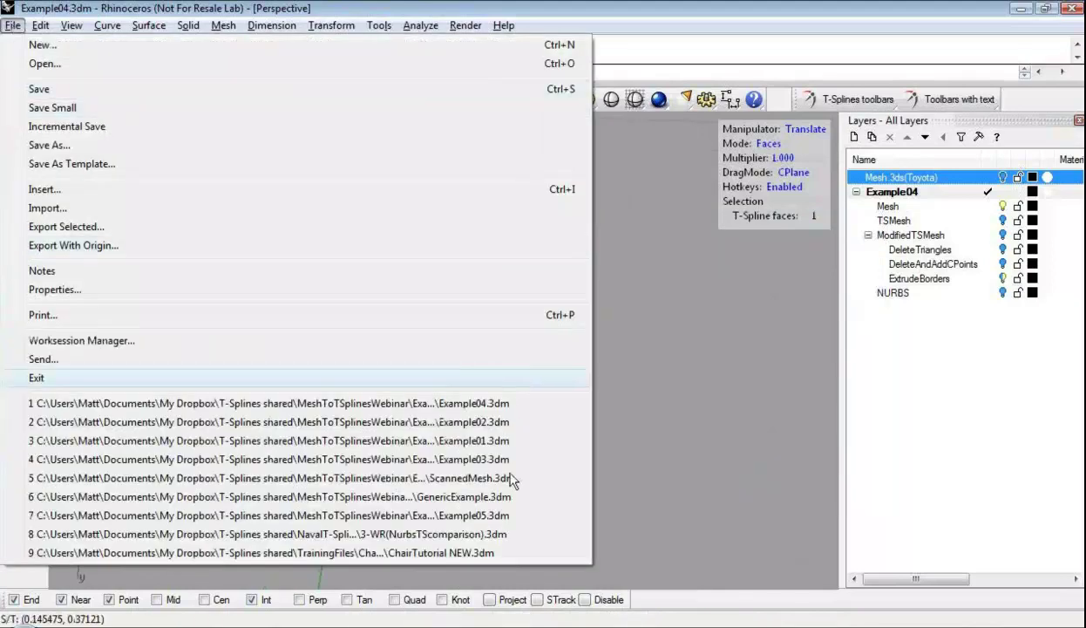
click(501, 518)
click(548, 351)
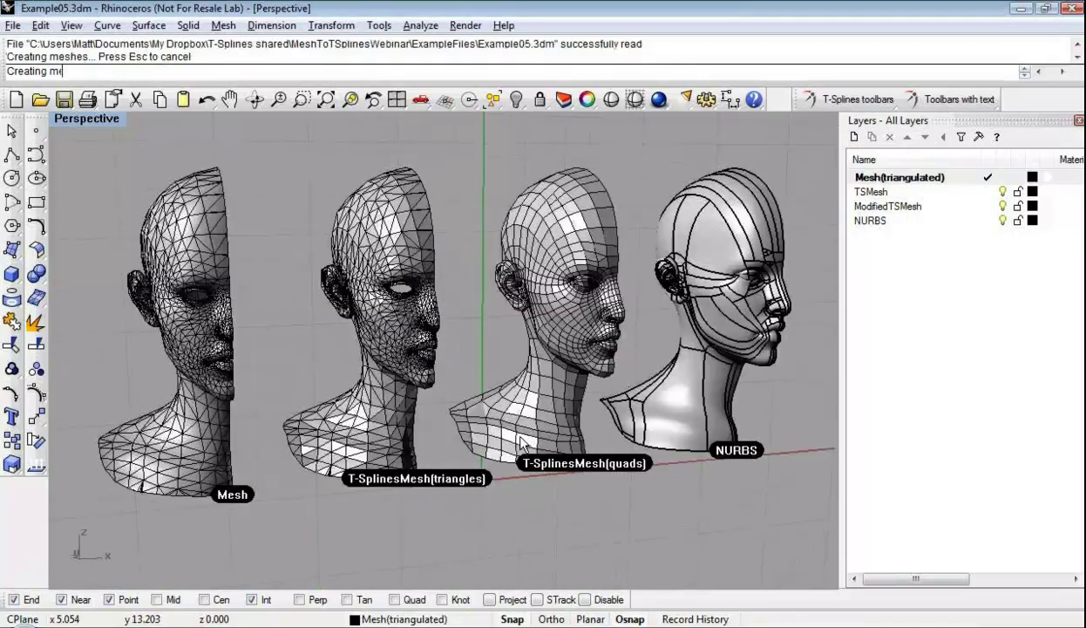
Compare the triangulated mesh, T-Splines triangle, T-Splines quad and NURBS versions of the head
right_drag(267, 388, 296, 387)
right_drag(390, 394, 423, 366)
scroll(368, 272, up, 2)
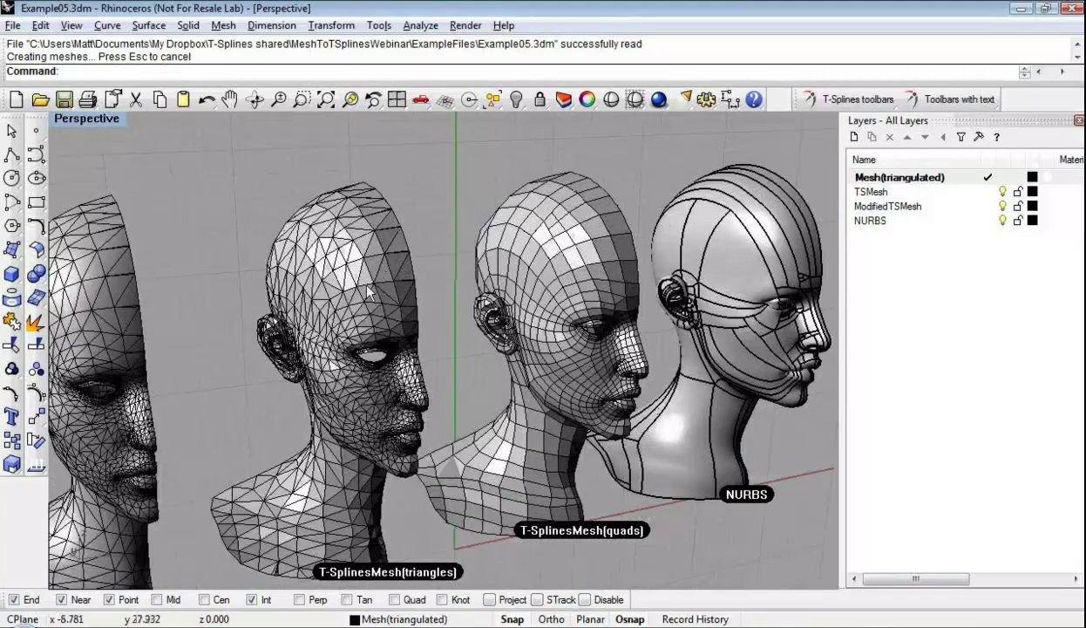
scroll(362, 287, up, 2)
scroll(383, 298, up, 2)
right_drag(529, 327, 418, 336)
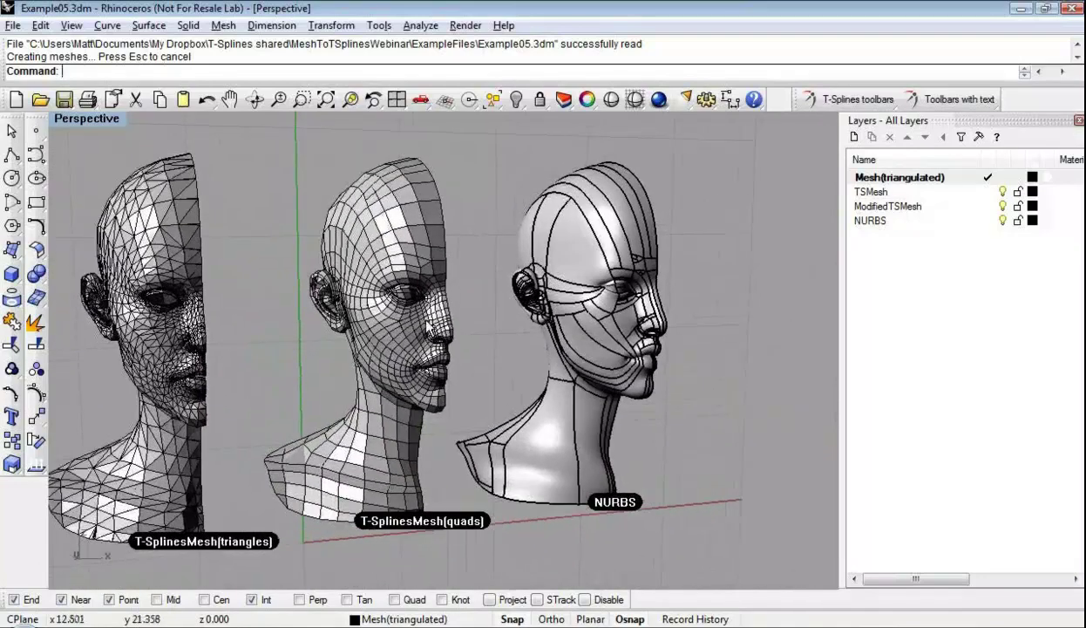
right_drag(591, 347, 489, 358)
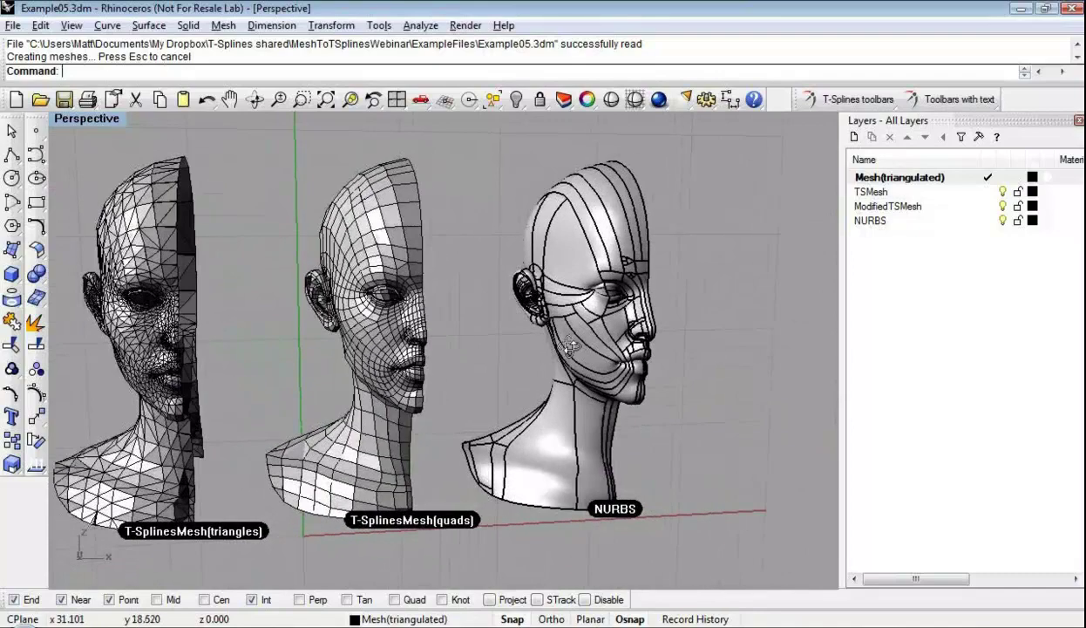
scroll(364, 369, down, 2)
shift+right_drag(364, 368, 452, 398)
Switch to the slide presentation and advance to the slide about .STL meshes
key(alt+Tab)
key(Tab)
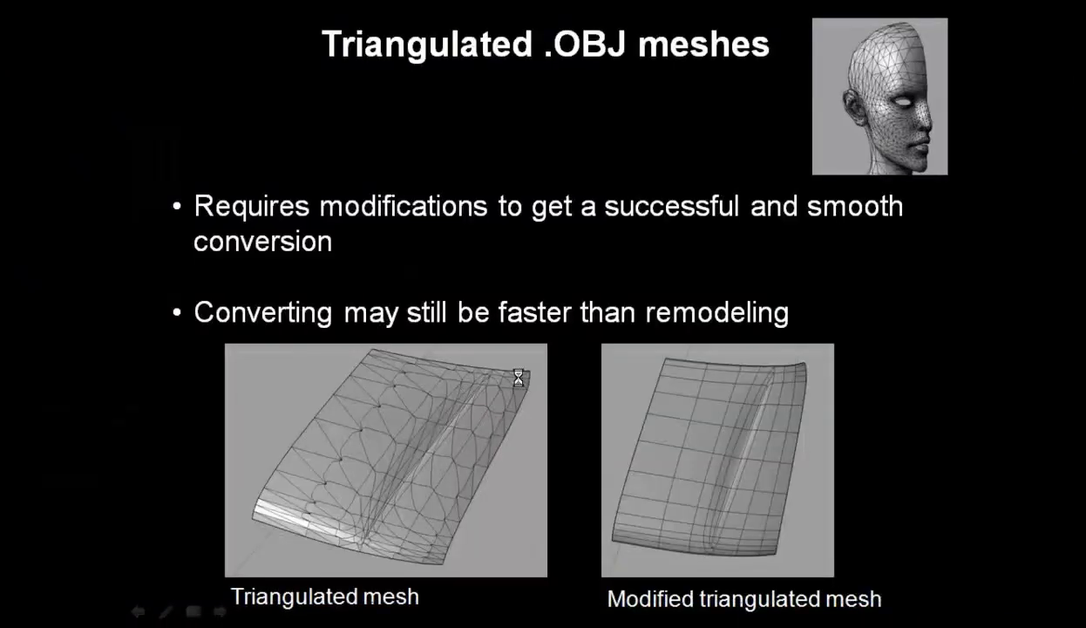
key(Right)
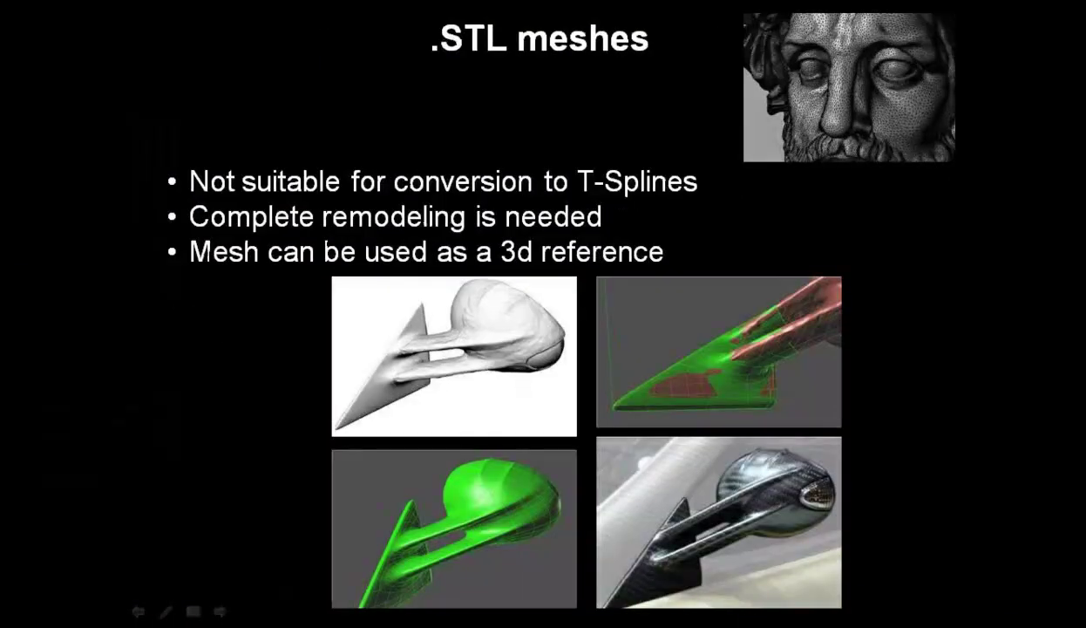